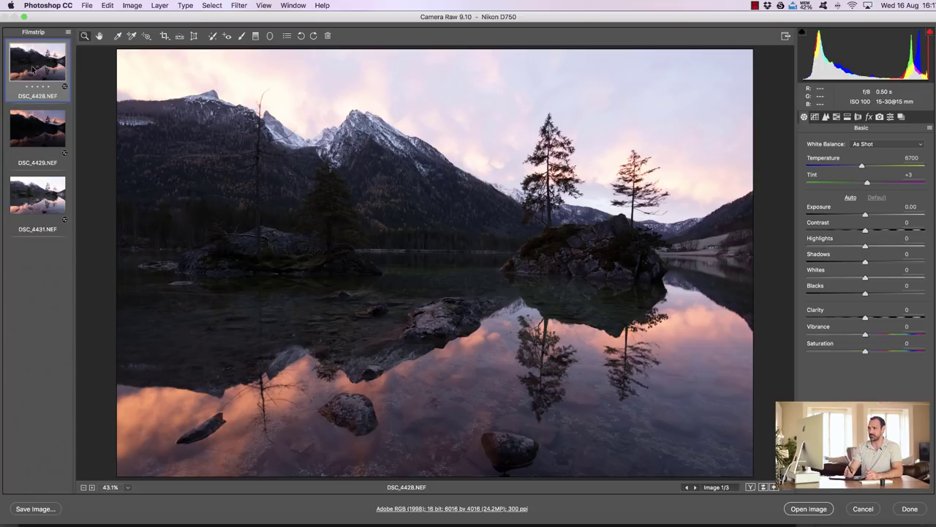
Step: Review the three raw exposures, select them all, and enable chromatic aberration removal and lens profile corrections for them
{"action": "left_click", "coordinate": [41, 134]}
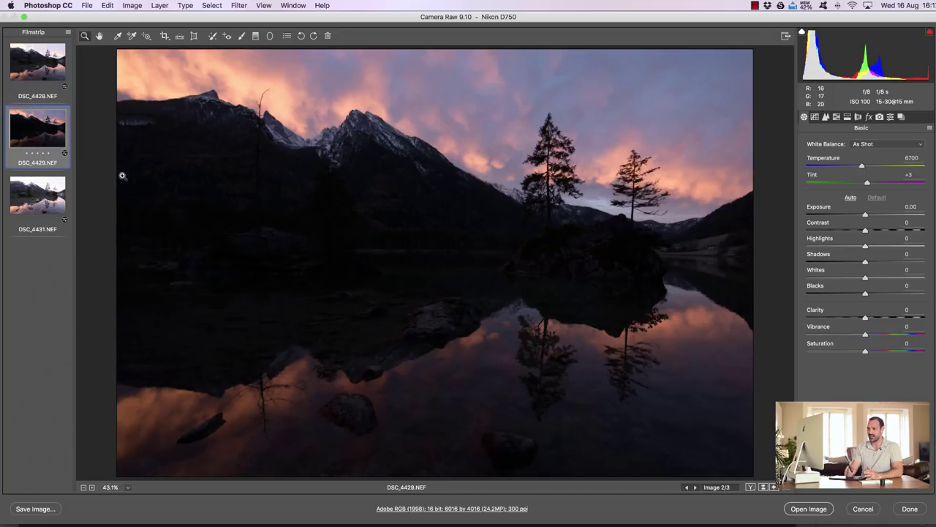
{"action": "left_click", "coordinate": [40, 202]}
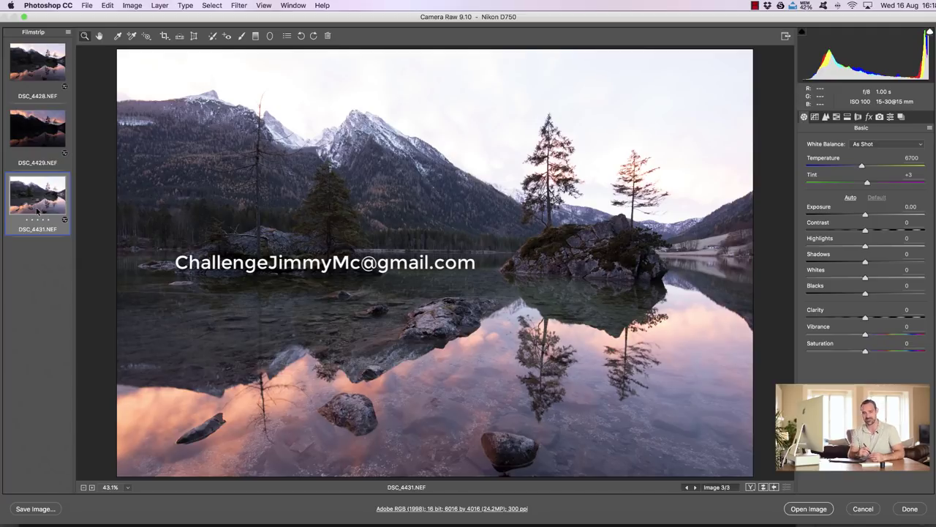
{"action": "key", "text": "super+a"}
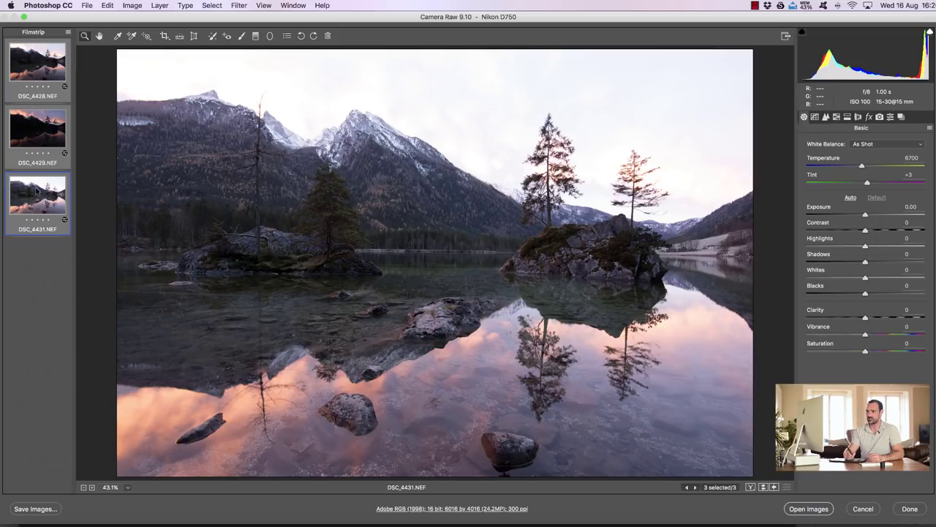
{"action": "left_click", "coordinate": [859, 117]}
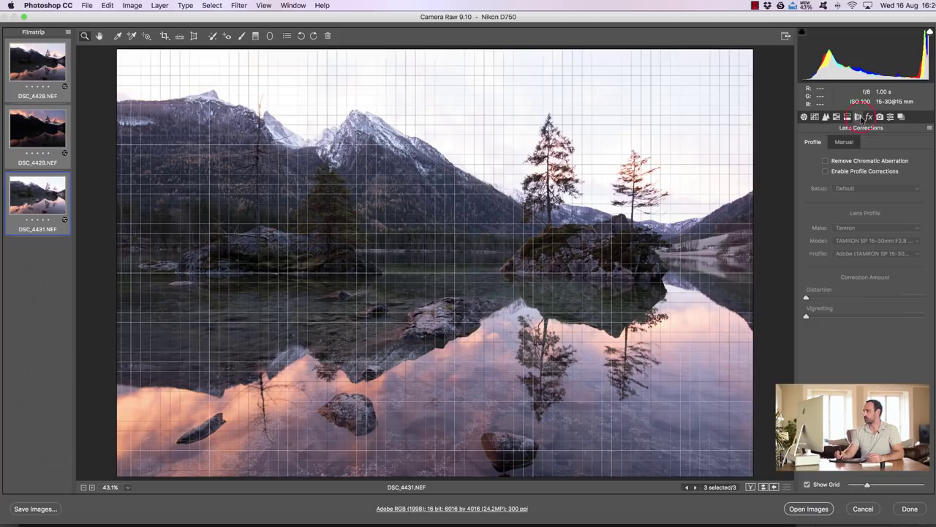
{"action": "left_click", "coordinate": [825, 161]}
{"action": "left_click", "coordinate": [825, 171]}
{"action": "left_click", "coordinate": [804, 117]}
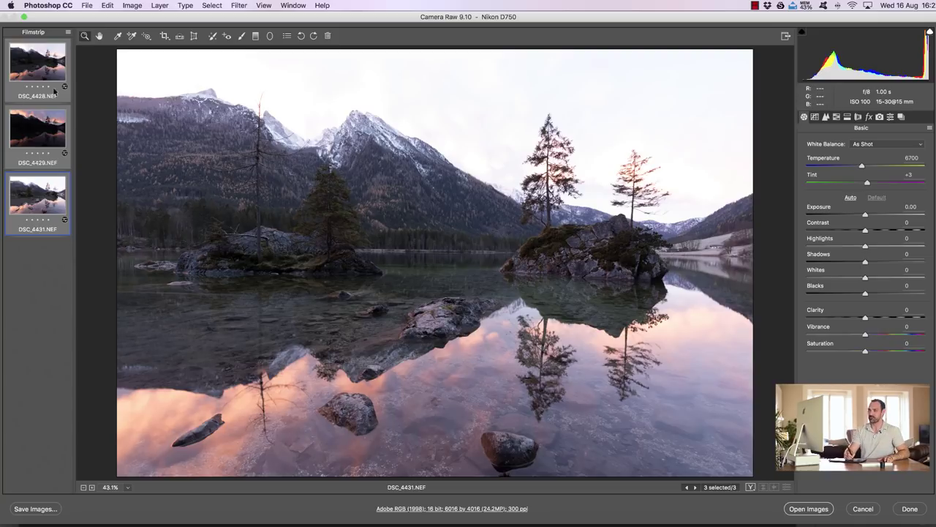
Step: Open the three exposures as smart objects and stack them as layers in one document using InstaMask
{"action": "key", "text": "shift"}
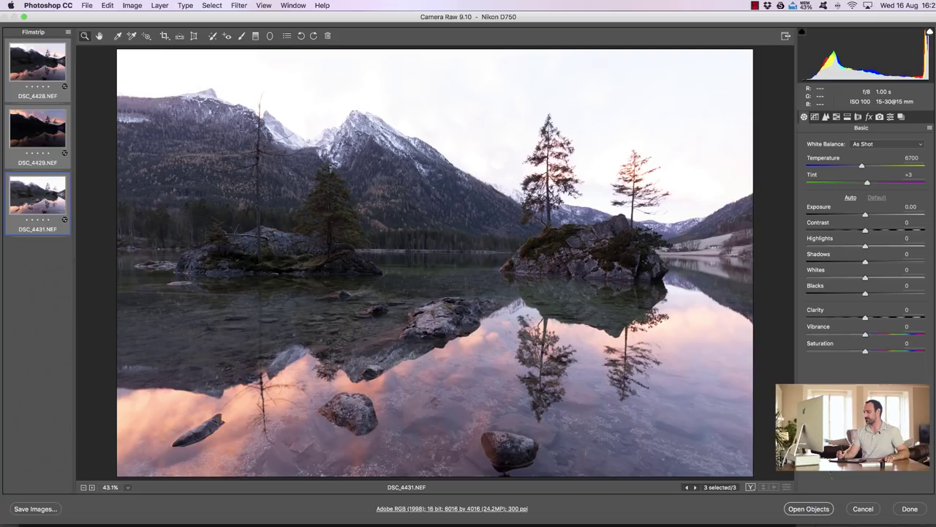
{"action": "left_click", "coordinate": [809, 509], "text": "shift"}
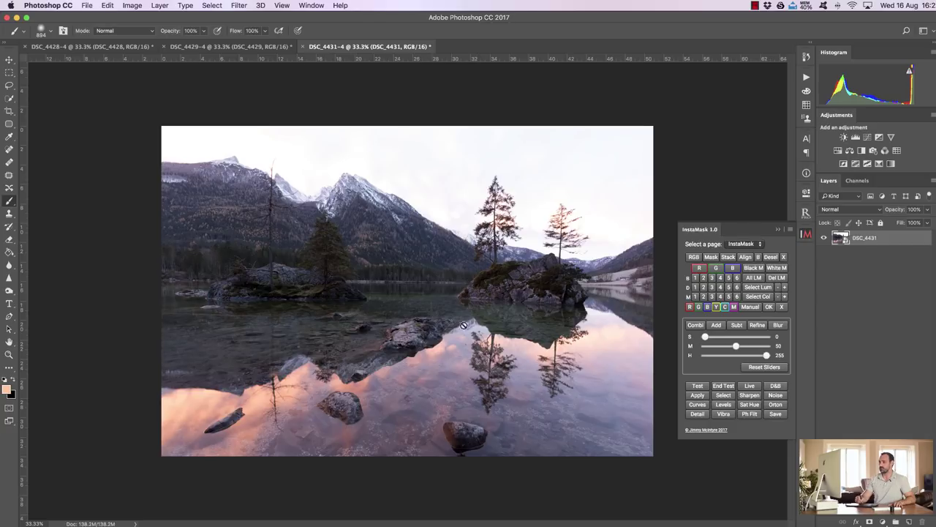
{"action": "left_click", "coordinate": [727, 257]}
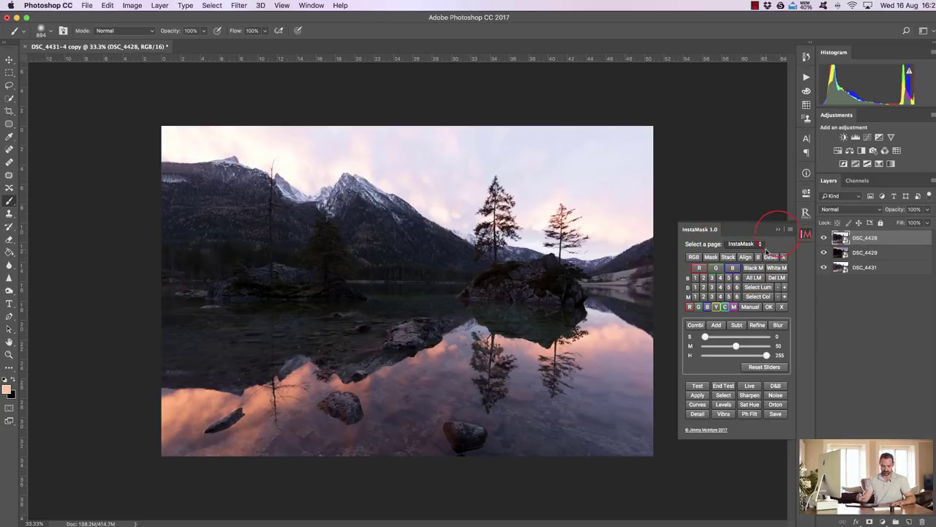
{"action": "key", "text": "super+0"}
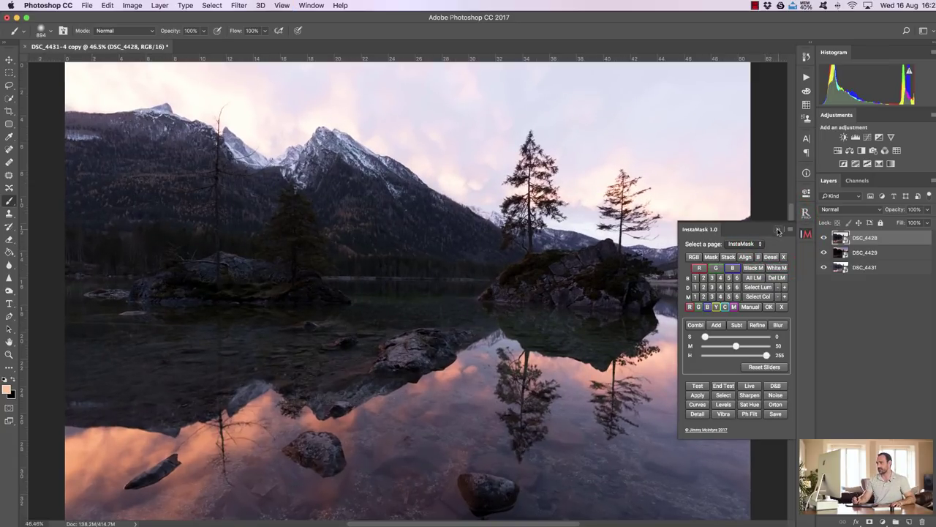
{"action": "left_click", "coordinate": [778, 231]}
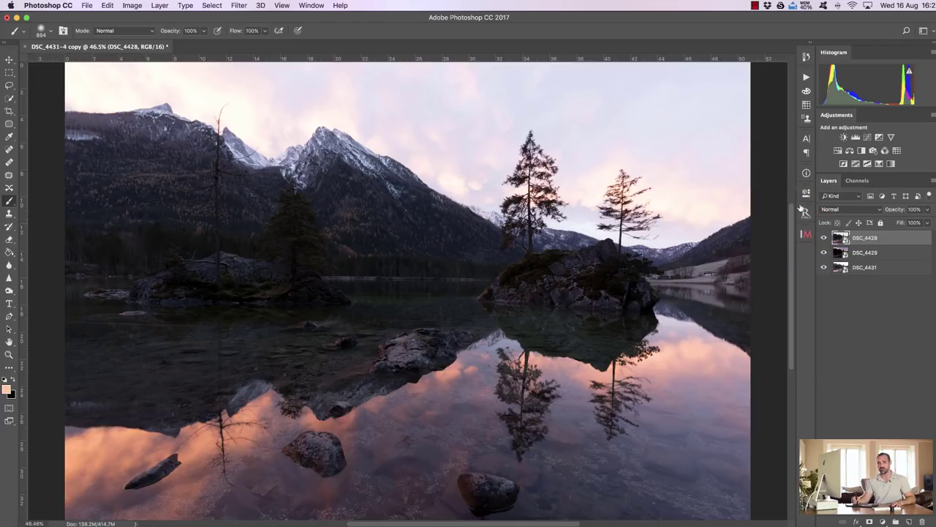
Step: Reorder the layers to DSC_4431, DSC_4429, DSC_4428 from top to bottom, and hide the upper two
{"action": "mouse_move", "coordinate": [893, 239]}
{"action": "left_mouse_down"}
{"action": "mouse_move", "coordinate": [882, 272]}
{"action": "mouse_move", "coordinate": [890, 236]}
{"action": "left_mouse_up"}
{"action": "left_click", "coordinate": [886, 254]}
{"action": "left_click", "coordinate": [824, 245]}
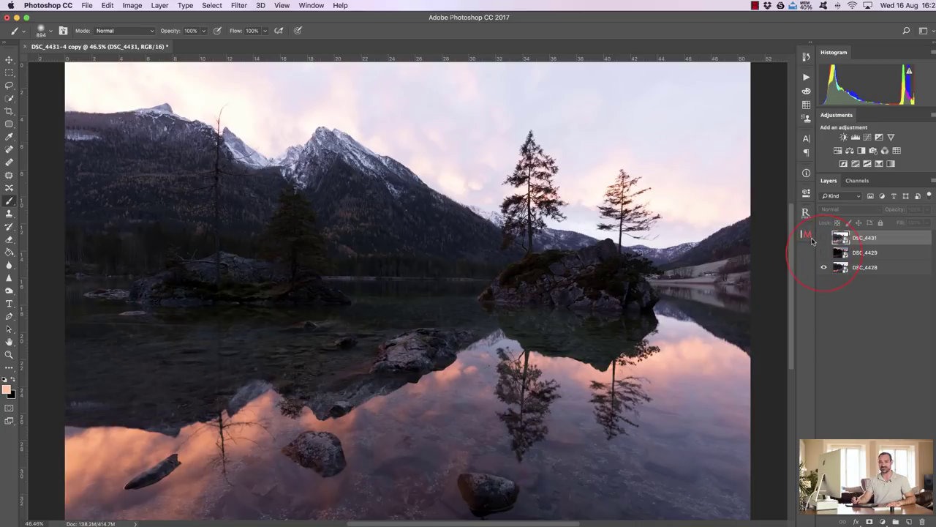
Step: Compare the three exposures by going through their layers and showing DSC_4429 and DSC_4431 again
{"action": "left_click", "coordinate": [893, 253]}
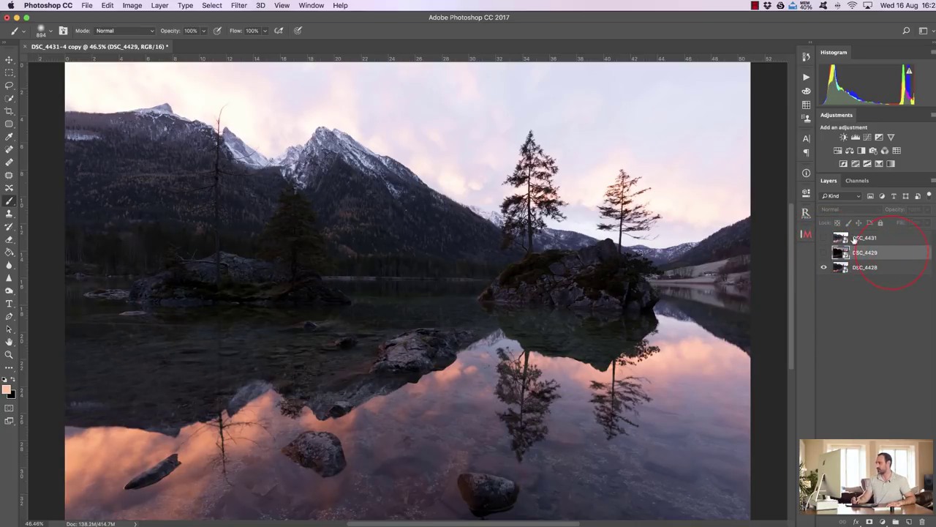
{"action": "left_click", "coordinate": [866, 268]}
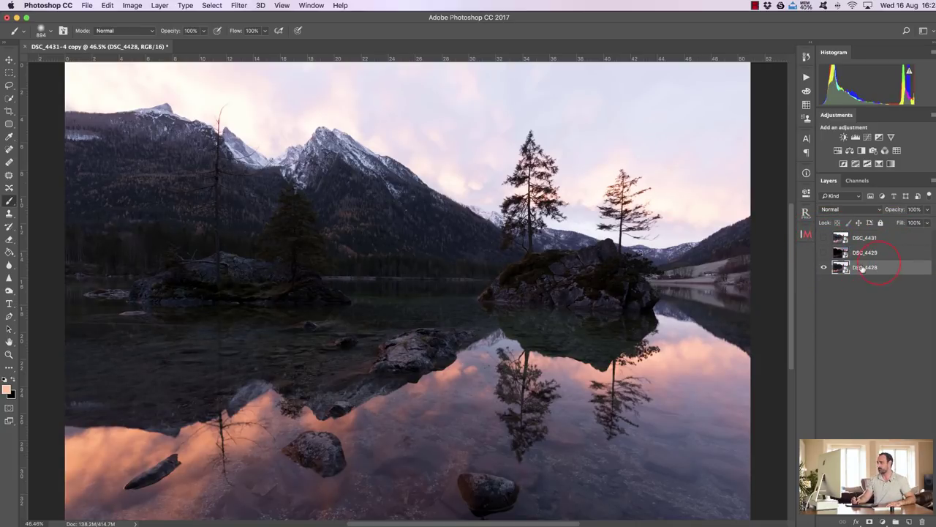
{"action": "left_click", "coordinate": [823, 252]}
{"action": "left_click", "coordinate": [823, 238]}
{"action": "left_click", "coordinate": [841, 238]}
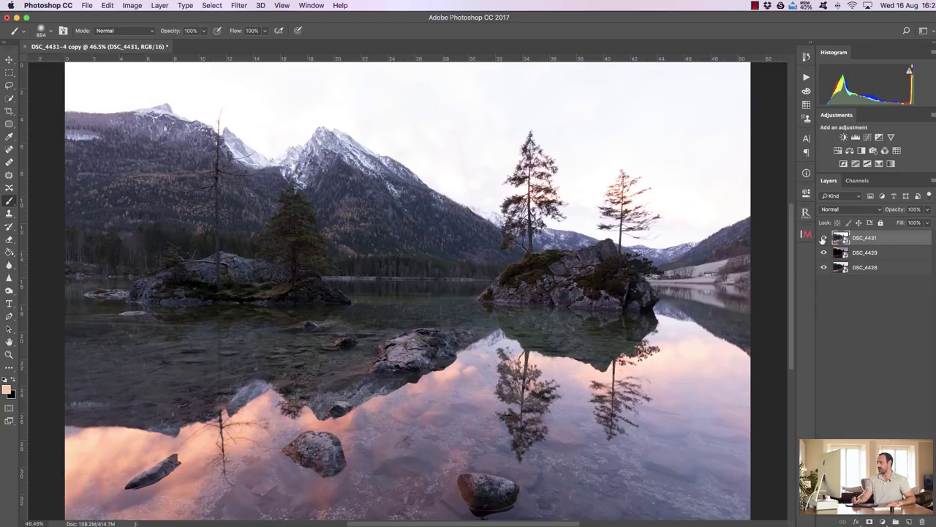
Step: Create a new smart object via copy from the DSC_4429 layer and name the copy "darkest"
{"action": "left_click", "coordinate": [881, 253]}
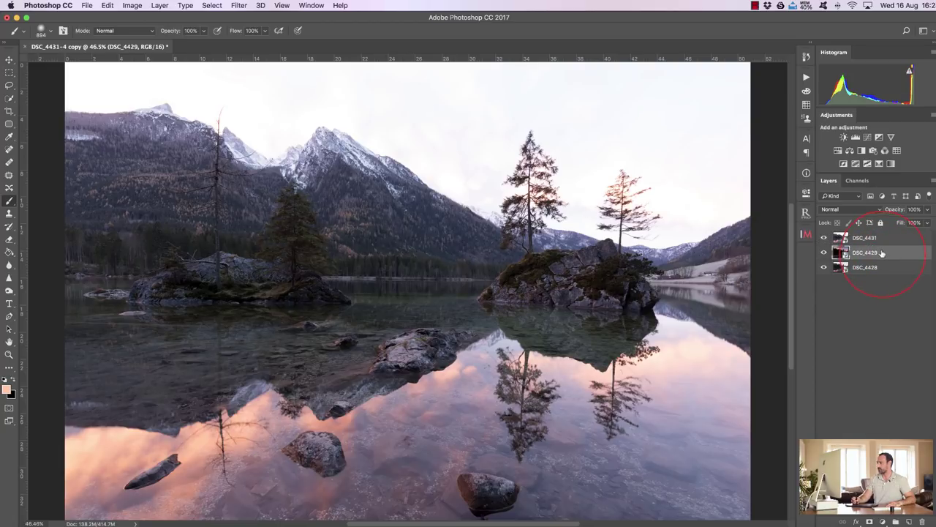
{"action": "right_click", "coordinate": [881, 253]}
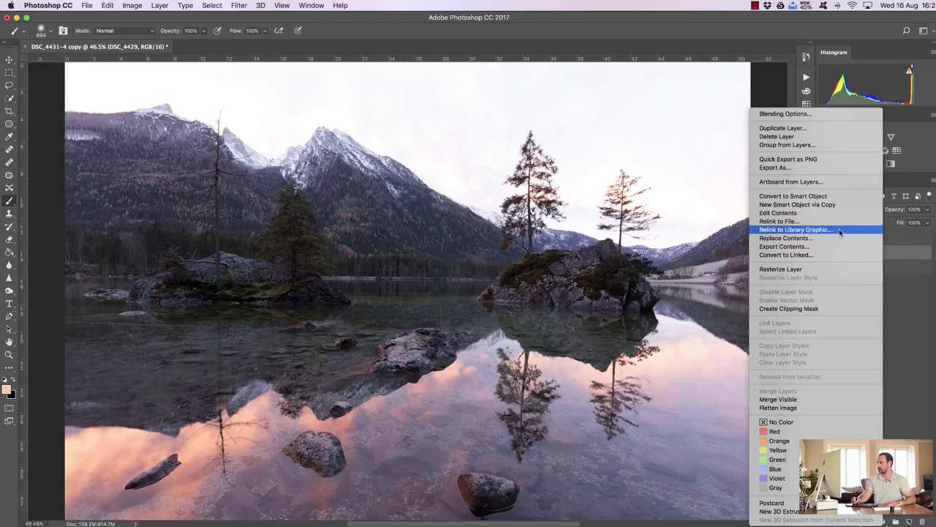
{"action": "left_click", "coordinate": [837, 204]}
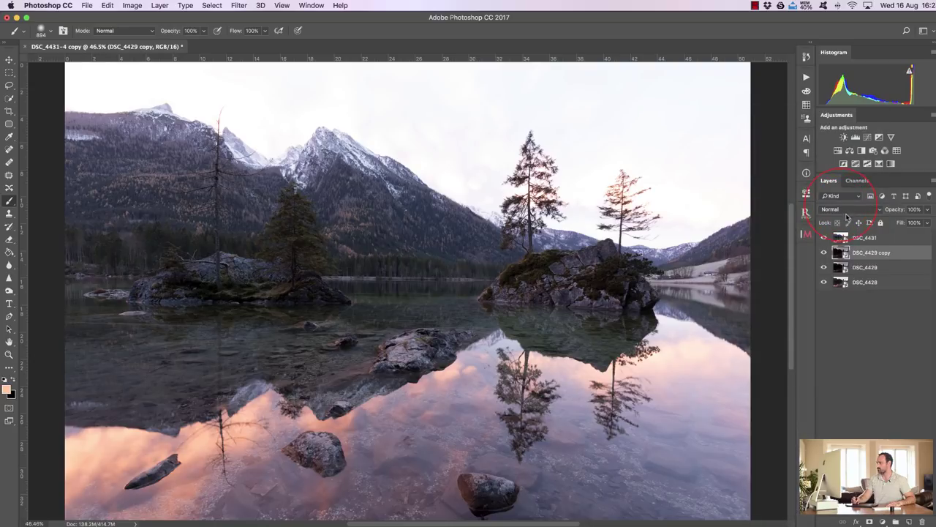
{"action": "double_click", "coordinate": [870, 253]}
{"action": "type", "text": "darkest"}
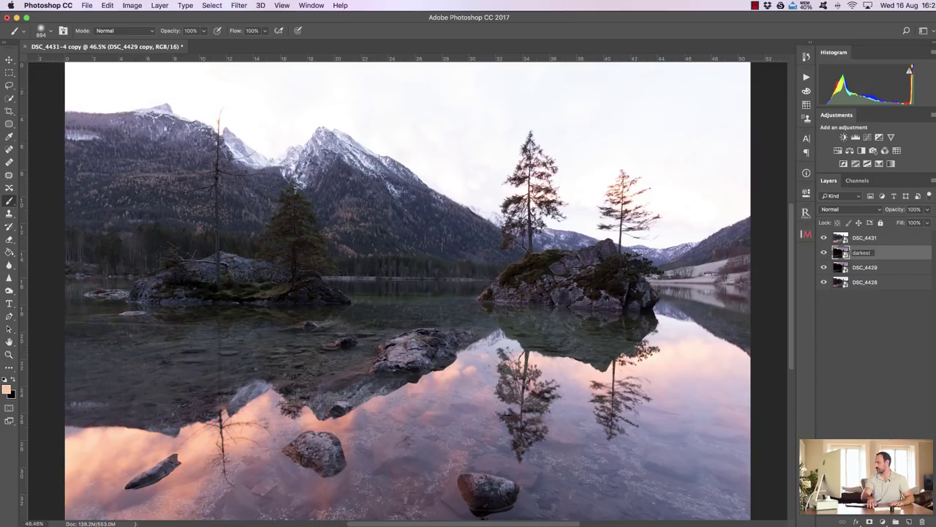
{"action": "key", "text": "Return"}
Step: Create a new smart object via copy from the DSC_4428 layer and rename the original layer "example"
{"action": "left_click", "coordinate": [872, 285]}
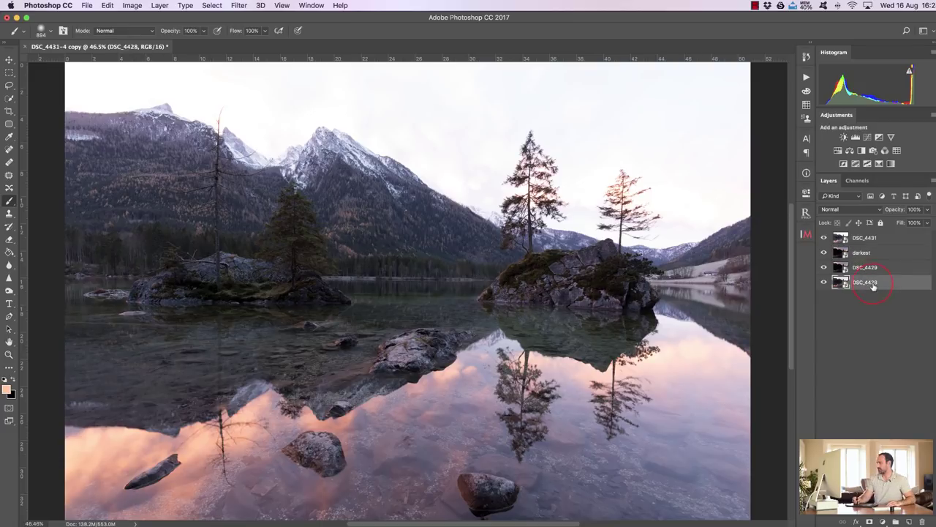
{"action": "right_click", "coordinate": [866, 285]}
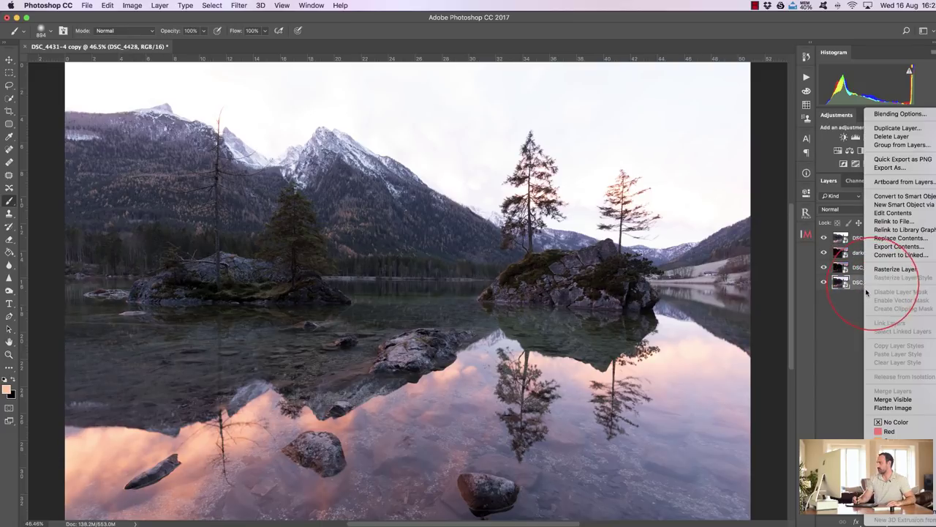
{"action": "left_click", "coordinate": [907, 206]}
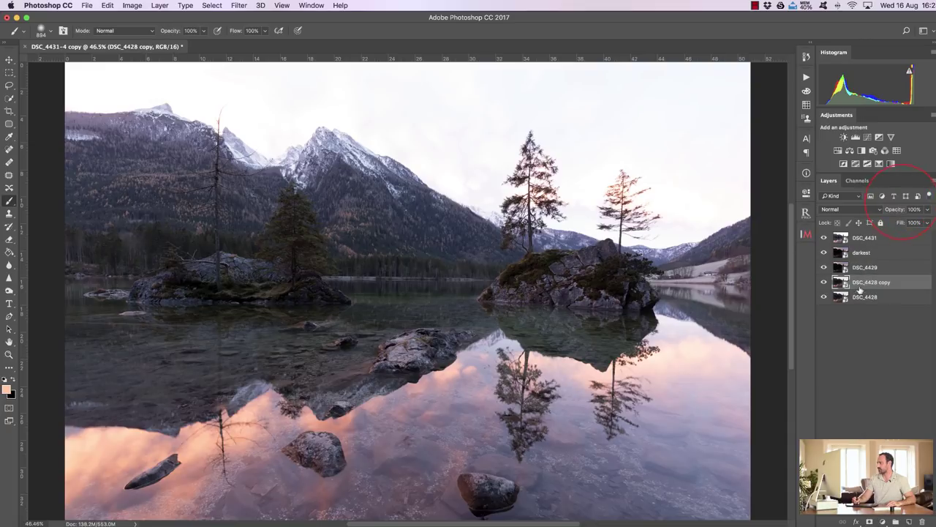
{"action": "left_click", "coordinate": [864, 296]}
{"action": "double_click", "coordinate": [863, 296]}
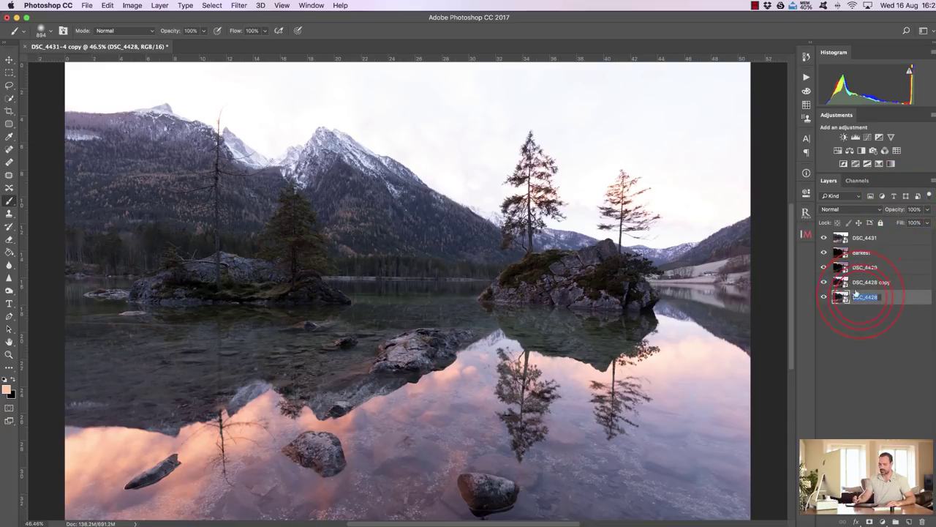
{"action": "type", "text": "example"}
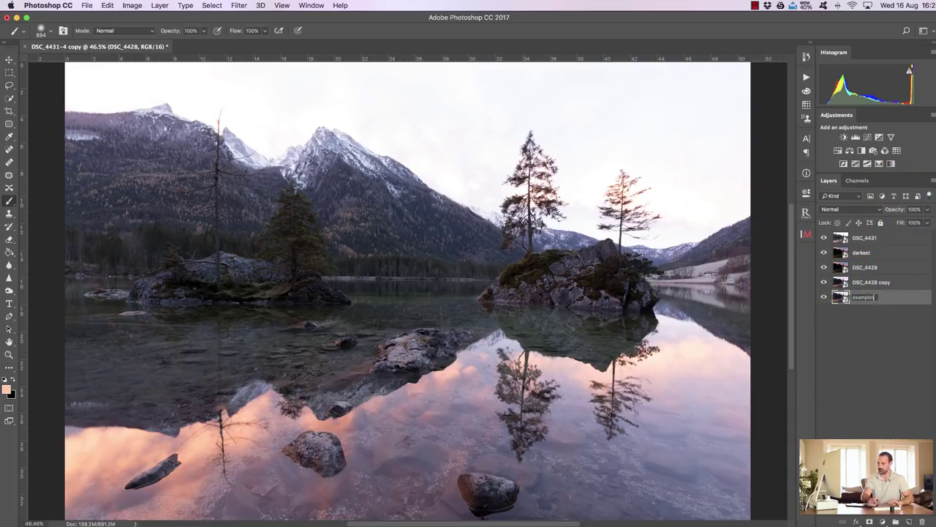
Step: Hide the DSC_4431, darkest and DSC_4429 layers, leaving DSC_4429 selected
{"action": "left_click", "coordinate": [864, 267]}
{"action": "left_click", "coordinate": [864, 238]}
{"action": "left_click", "coordinate": [824, 237]}
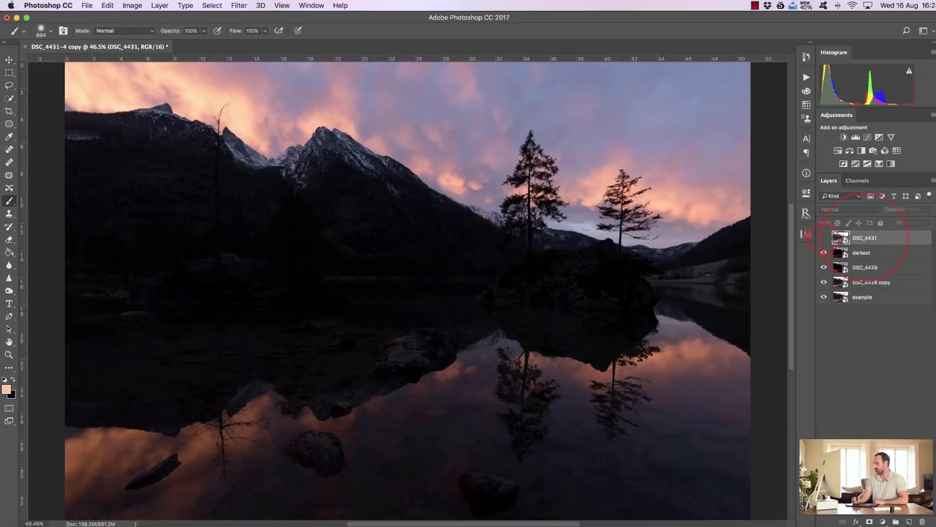
{"action": "left_click", "coordinate": [823, 253]}
{"action": "left_click", "coordinate": [824, 266]}
{"action": "left_click", "coordinate": [833, 267]}
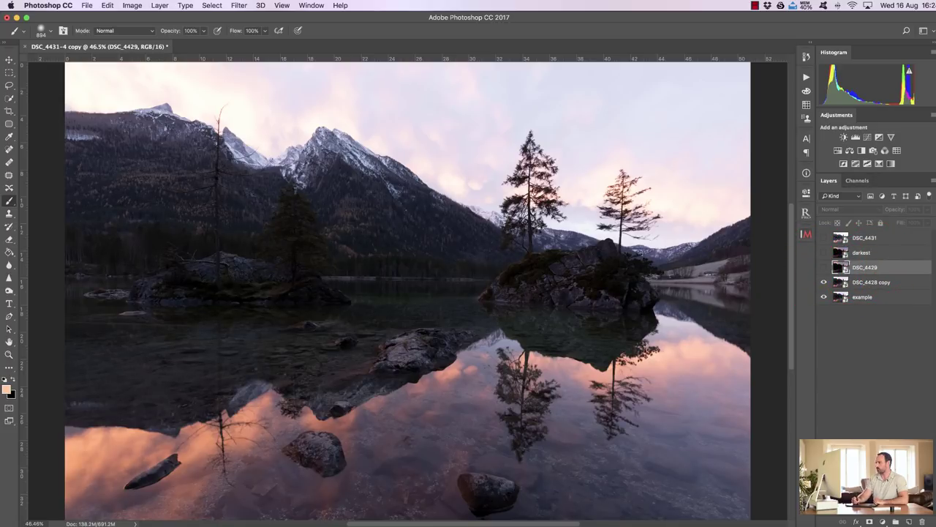
{"action": "left_click", "coordinate": [806, 234]}
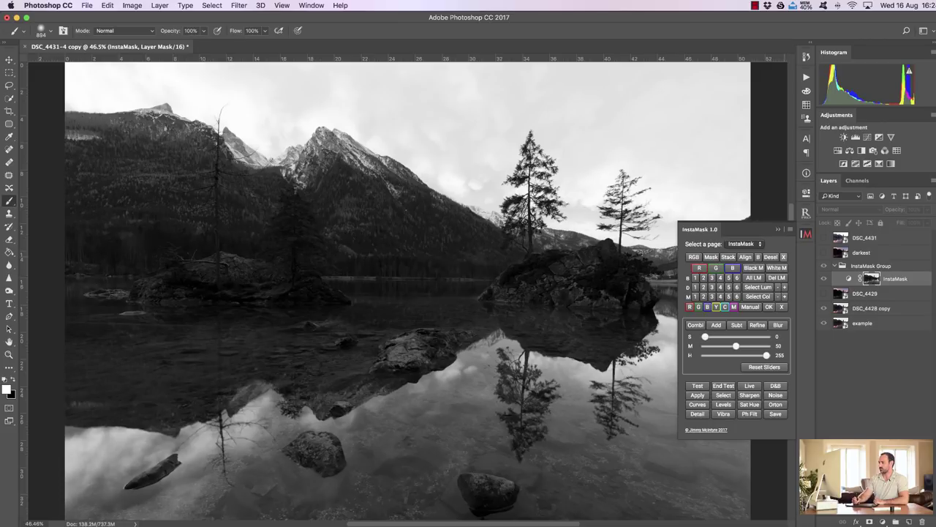
{"action": "left_click", "coordinate": [783, 257]}
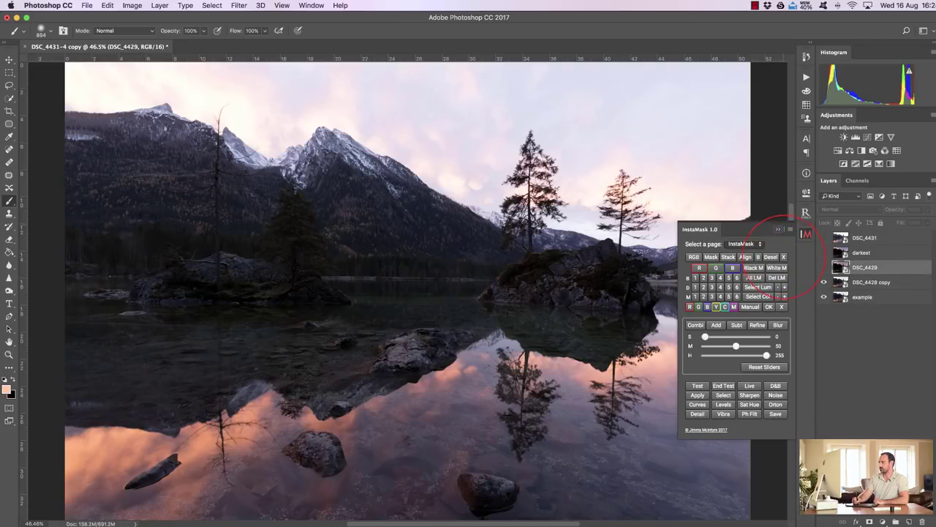
{"action": "left_click", "coordinate": [778, 229]}
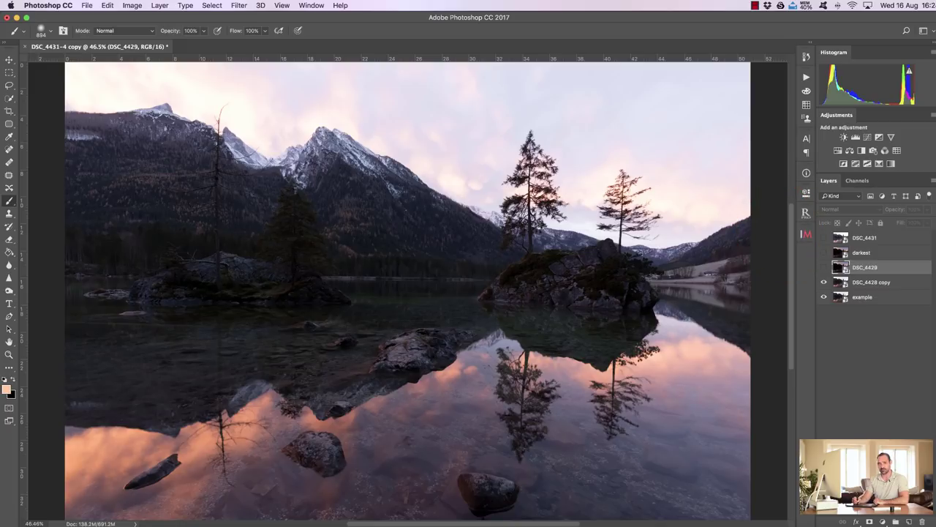
Step: Select the sky with Quick Selection, apply it as a layer mask on DSC_4429, and show that layer
{"action": "left_click", "coordinate": [823, 267]}
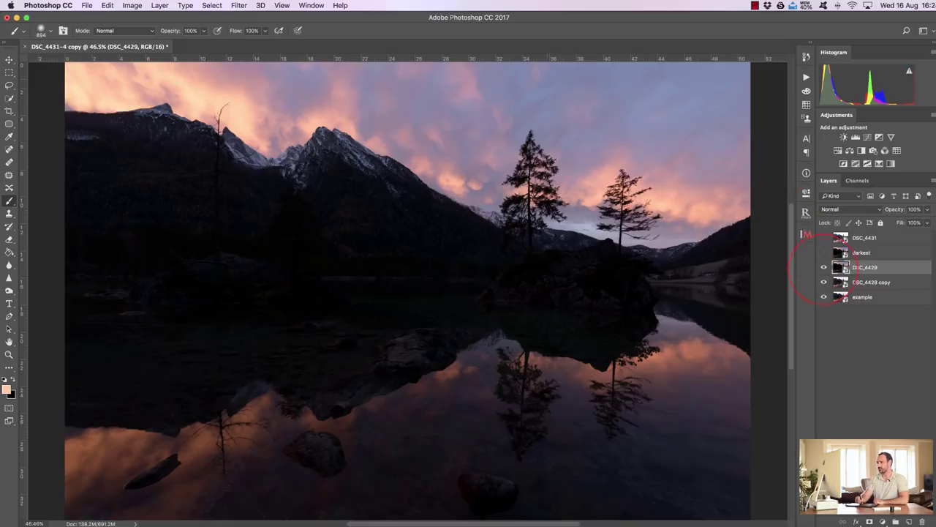
{"action": "left_click", "coordinate": [824, 267]}
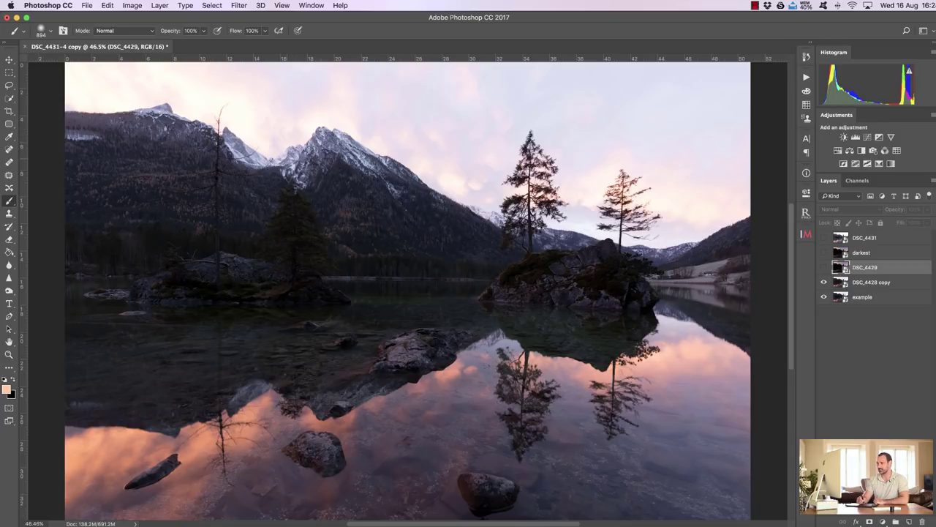
{"action": "left_click", "coordinate": [9, 98]}
{"action": "left_click", "coordinate": [73, 76]}
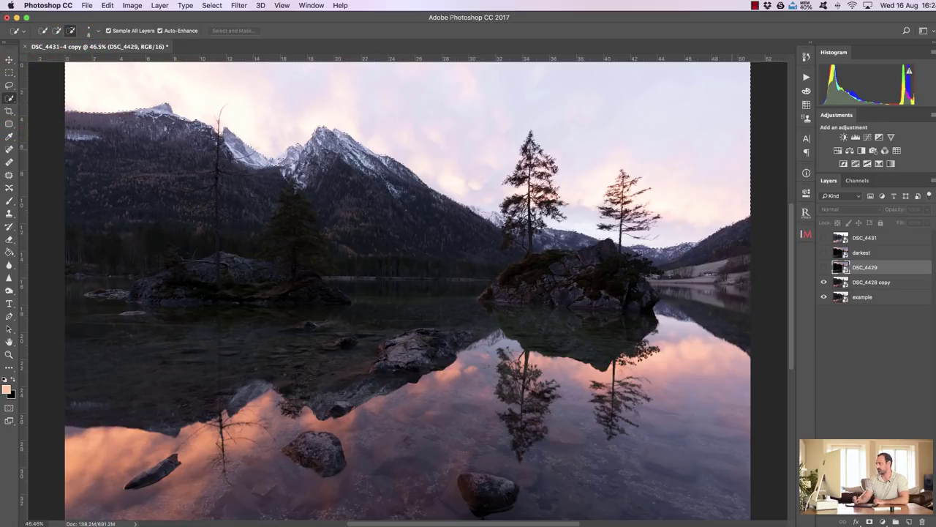
{"action": "left_click", "coordinate": [895, 521]}
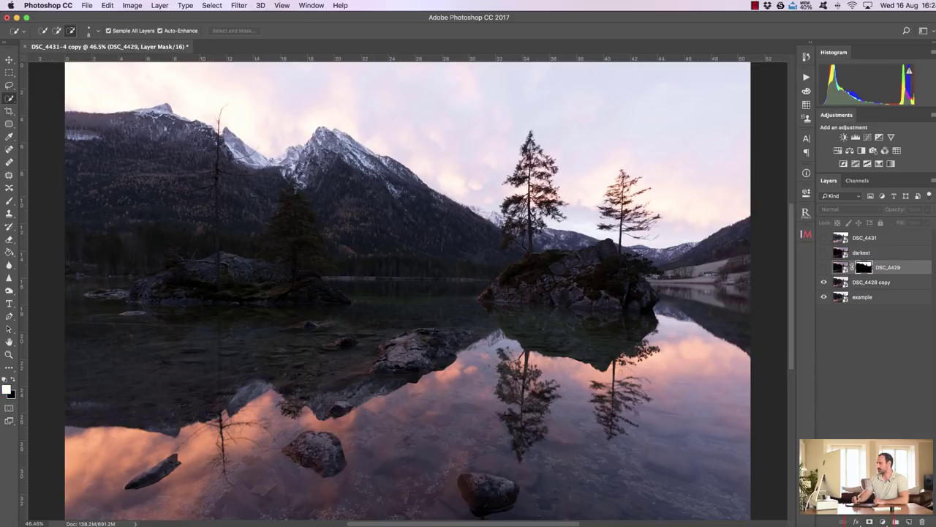
{"action": "left_click", "coordinate": [824, 267]}
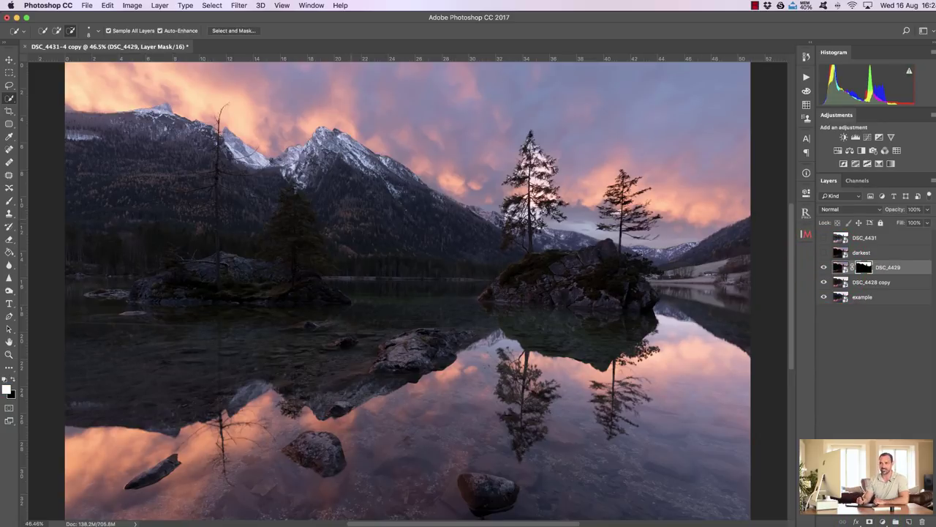
Step: Examine the sky mask's edge along the snowy mountain ridge up close, and return to the full image
{"action": "left_click", "coordinate": [9, 354]}
{"action": "left_click_drag", "start_coordinate": [234, 130], "coordinate": [234, 130]}
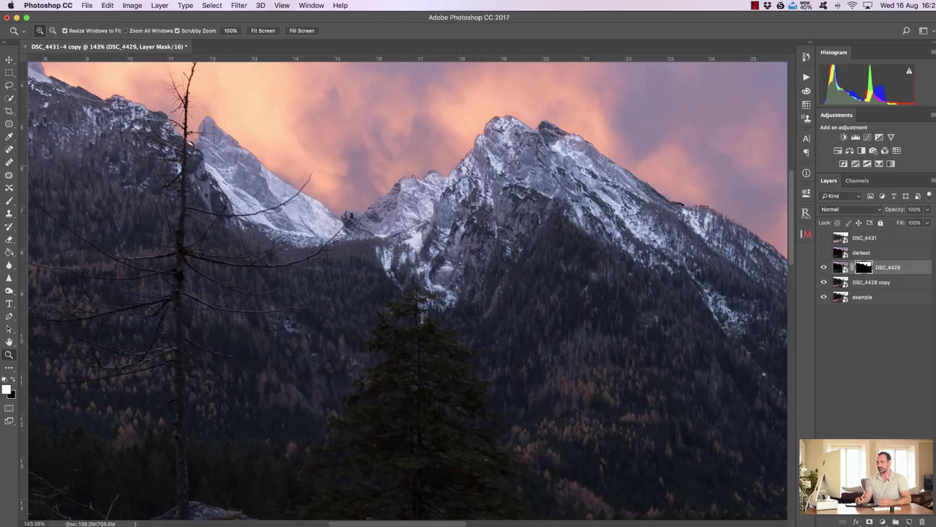
{"action": "left_click", "coordinate": [263, 30]}
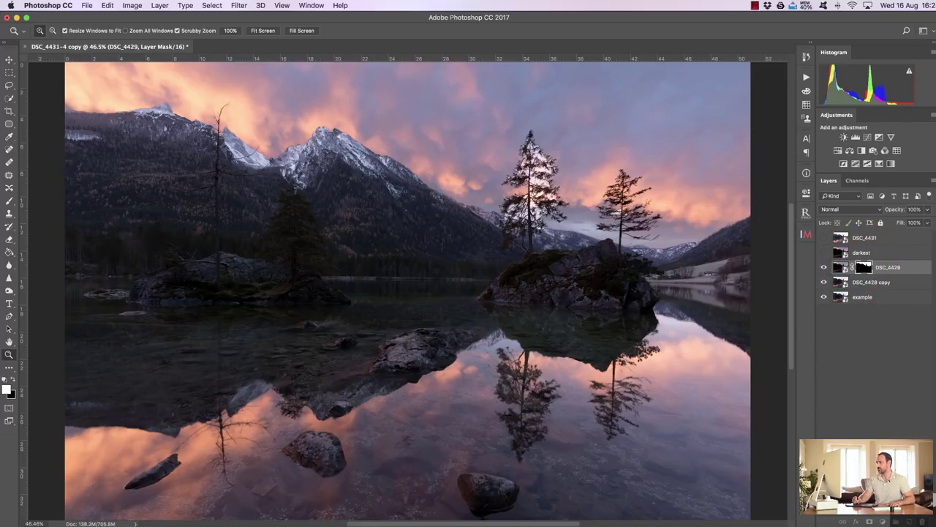
Step: Delete the layer mask from DSC_4429, hide that layer, and create an RGB luminosity mask with InstaMask
{"action": "left_click", "coordinate": [923, 521]}
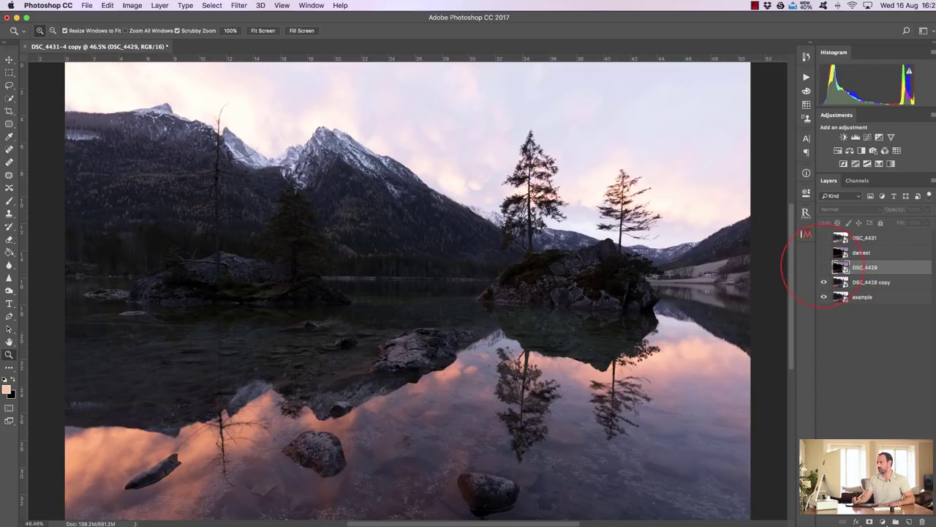
{"action": "left_click", "coordinate": [806, 234]}
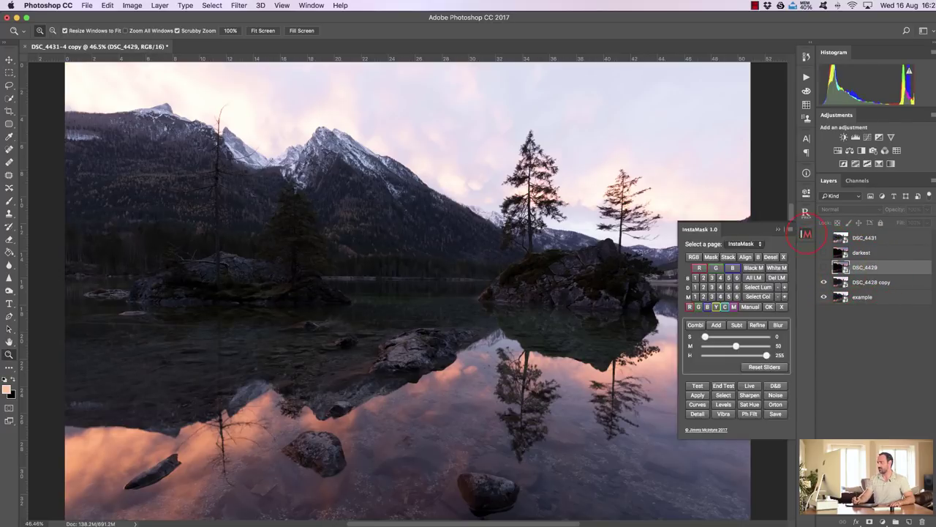
{"action": "left_click", "coordinate": [694, 257]}
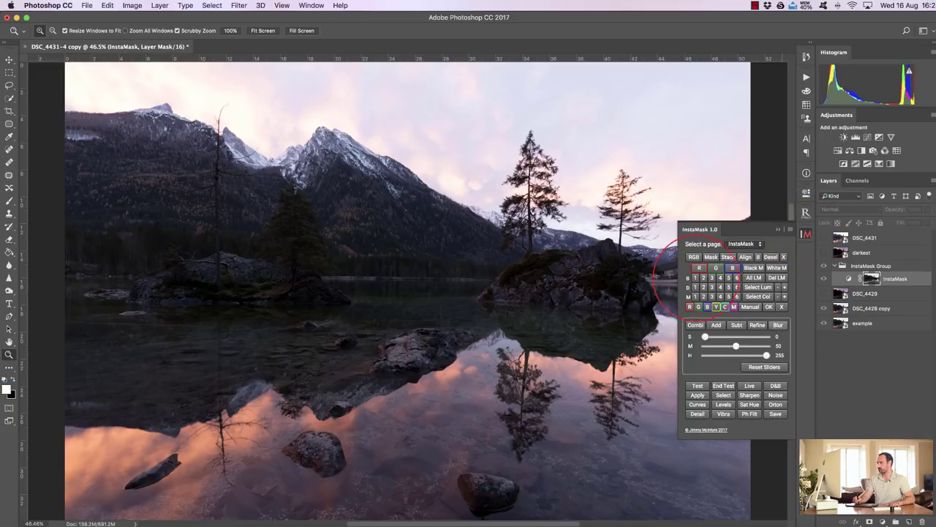
Step: Increase the InstaMask contrast with M at 64 and H at 197, and load the mask as a selection
{"action": "left_click_drag", "start_coordinate": [766, 355], "coordinate": [741, 346]}
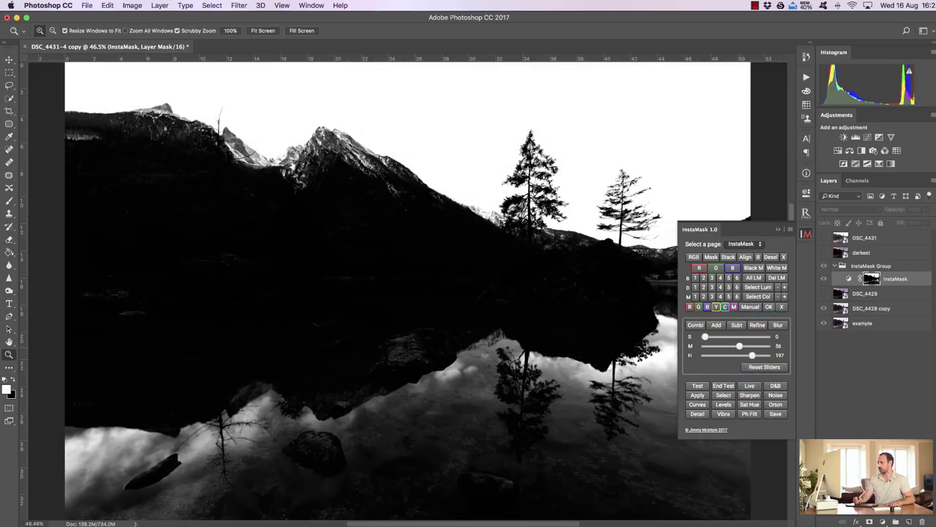
{"action": "left_click_drag", "start_coordinate": [743, 346], "coordinate": [745, 346]}
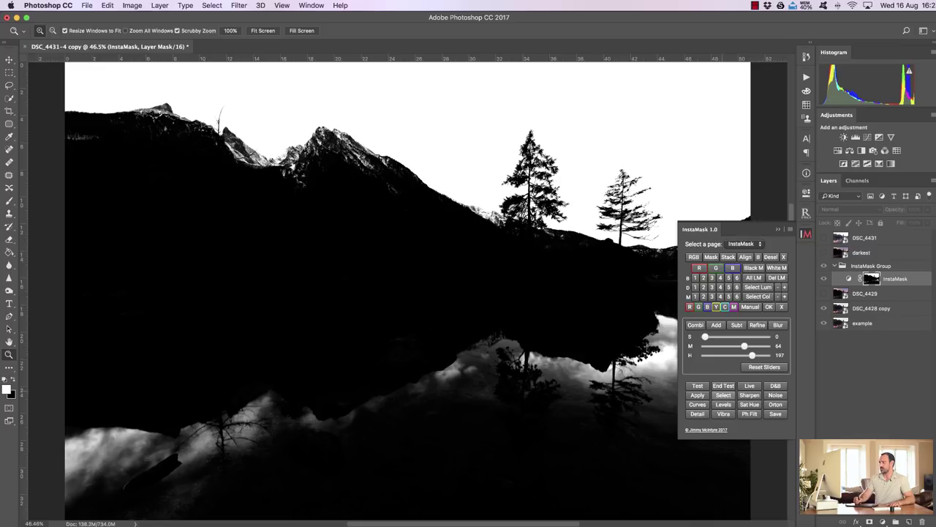
{"action": "left_click", "coordinate": [723, 395]}
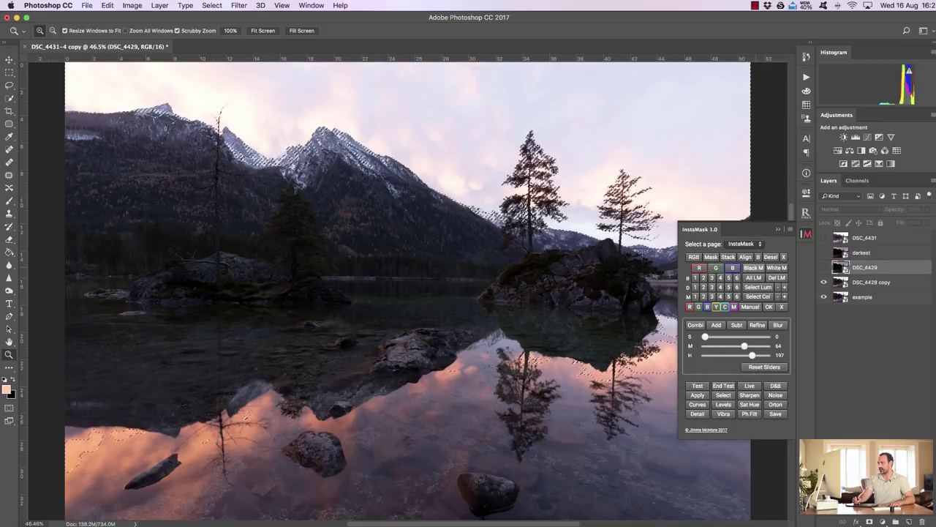
Step: Add a black mask to DSC_4429, show the layer, and hide the selection edges for brushing in white
{"action": "left_click", "coordinate": [753, 268]}
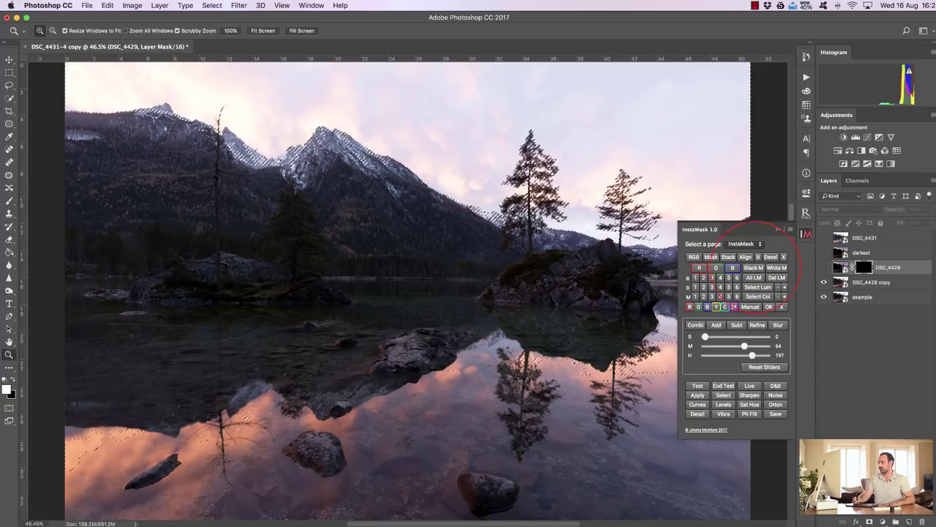
{"action": "left_click", "coordinate": [758, 257]}
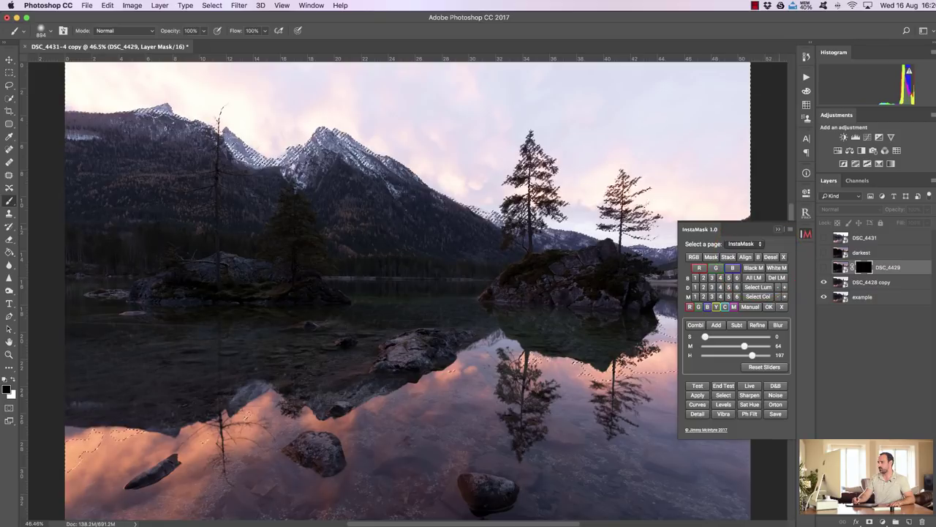
{"action": "left_click", "coordinate": [806, 233]}
{"action": "left_click", "coordinate": [824, 267]}
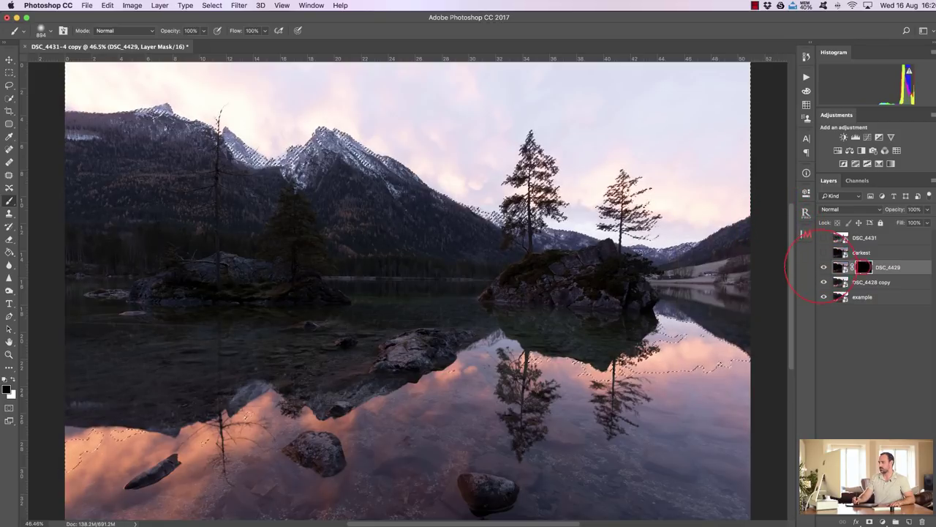
{"action": "left_click", "coordinate": [836, 313]}
{"action": "key", "text": "ctrl+d"}
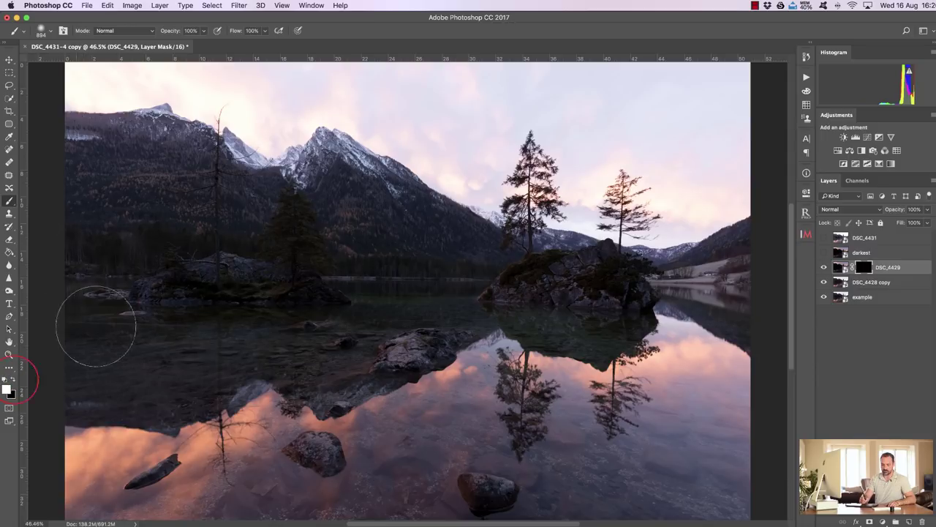
Step: Paint white on the DSC_4429 mask with a 2215 px brush, over the sky at 100% and the water reflections at 30% opacity
{"action": "left_click_drag", "start_coordinate": [194, 302], "coordinate": [252, 302]}
{"action": "mouse_move", "coordinate": [97, 84]}
{"action": "left_mouse_down"}
{"action": "mouse_move", "coordinate": [174, 112]}
{"action": "mouse_move", "coordinate": [596, 158]}
{"action": "mouse_move", "coordinate": [658, 161]}
{"action": "mouse_move", "coordinate": [748, 109]}
{"action": "mouse_move", "coordinate": [588, 125]}
{"action": "mouse_move", "coordinate": [430, 114]}
{"action": "mouse_move", "coordinate": [549, 146]}
{"action": "mouse_move", "coordinate": [701, 166]}
{"action": "left_mouse_up"}
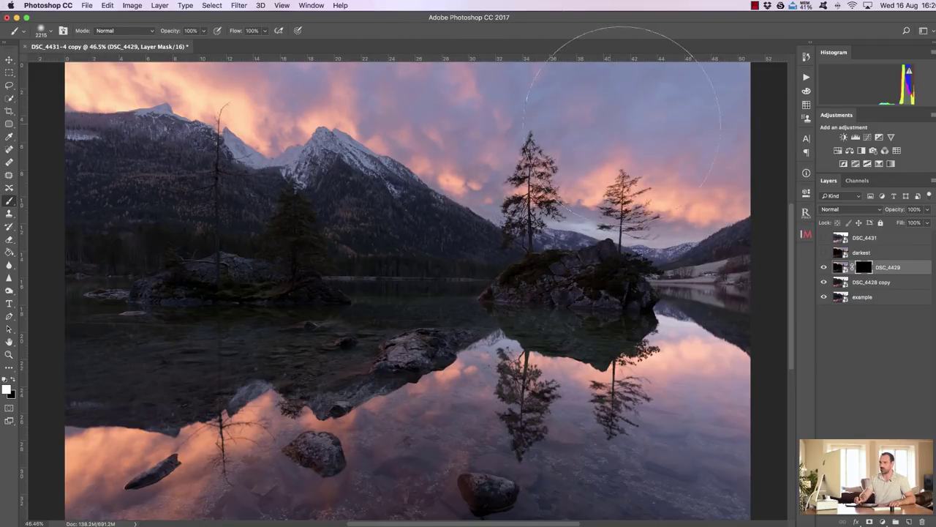
{"action": "key", "text": "3"}
{"action": "mouse_move", "coordinate": [704, 371]}
{"action": "left_mouse_down"}
{"action": "mouse_move", "coordinate": [684, 371]}
{"action": "mouse_move", "coordinate": [695, 372]}
{"action": "mouse_move", "coordinate": [684, 355]}
{"action": "left_mouse_up"}
{"action": "left_click_drag", "start_coordinate": [198, 437], "coordinate": [204, 437]}
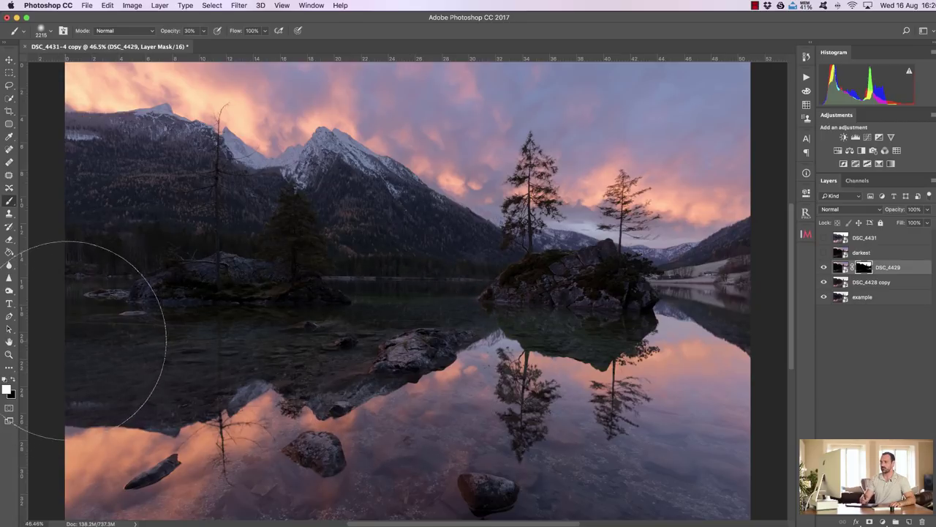
Step: Compare the image with and without the masked DSC_4429 layer to judge the sky blend
{"action": "left_click", "coordinate": [824, 267]}
{"action": "left_click", "coordinate": [823, 267]}
{"action": "left_click", "coordinate": [824, 267]}
{"action": "left_click", "coordinate": [824, 267]}
{"action": "left_click", "coordinate": [824, 267]}
{"action": "left_click", "coordinate": [823, 267]}
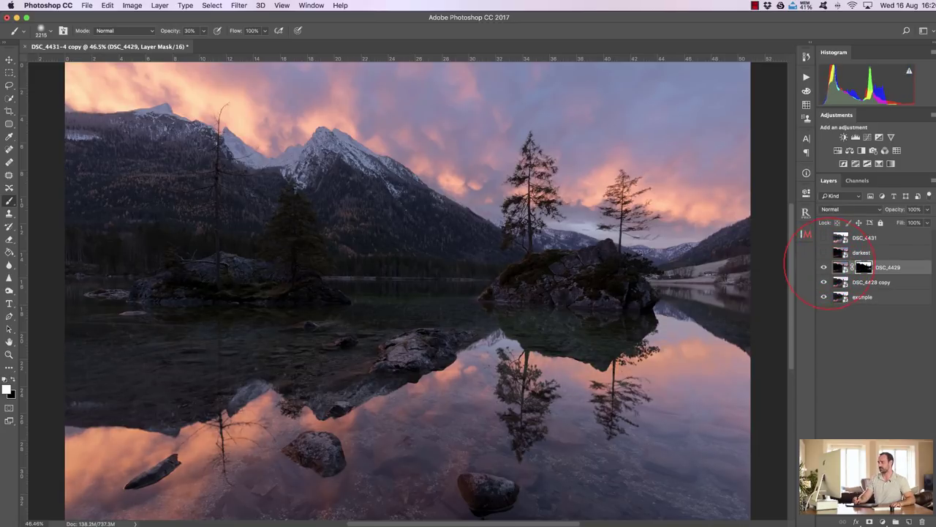
Step: Delete the painted mask from DSC_4429 and give the layer a new black mask
{"action": "left_click_drag", "start_coordinate": [864, 267], "coordinate": [921, 521]}
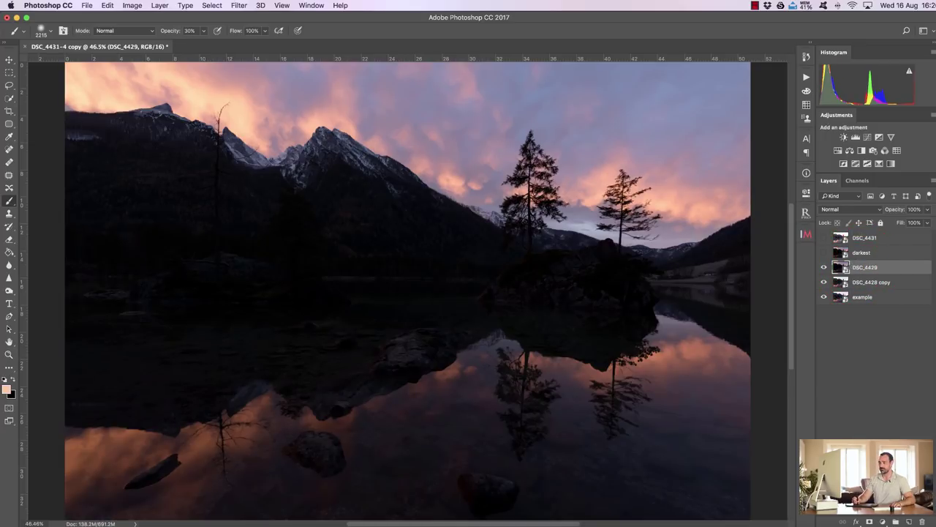
{"action": "left_click", "coordinate": [824, 267]}
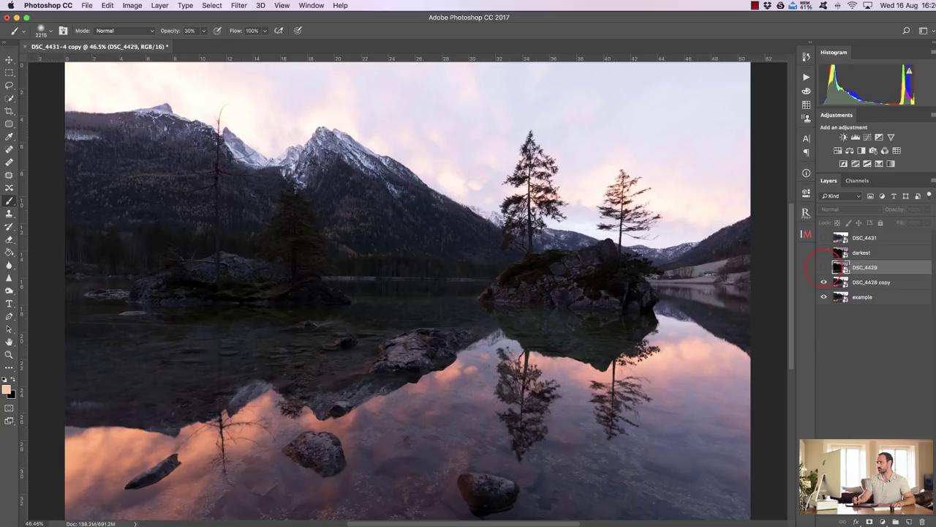
{"action": "left_click", "coordinate": [824, 267]}
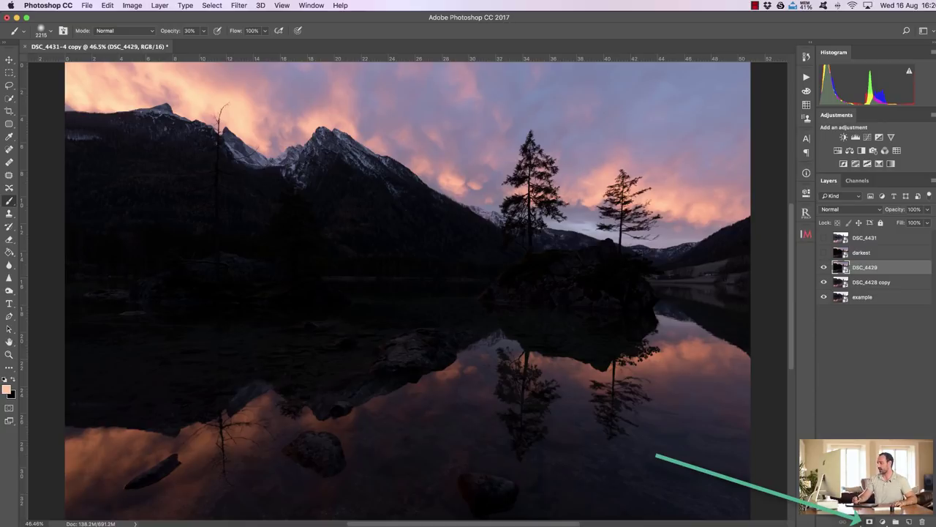
{"action": "left_click", "coordinate": [869, 521], "text": "alt"}
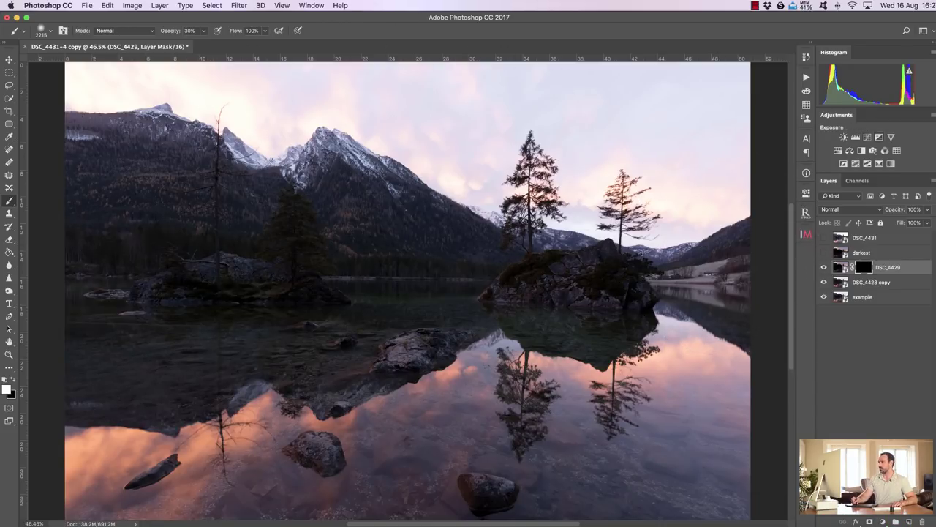
Step: Add a Curves adjustment layer above DSC_4429 and fill its mask using Apply Image with Merged, RGB, Multiply at 100%
{"action": "left_click", "coordinate": [867, 137]}
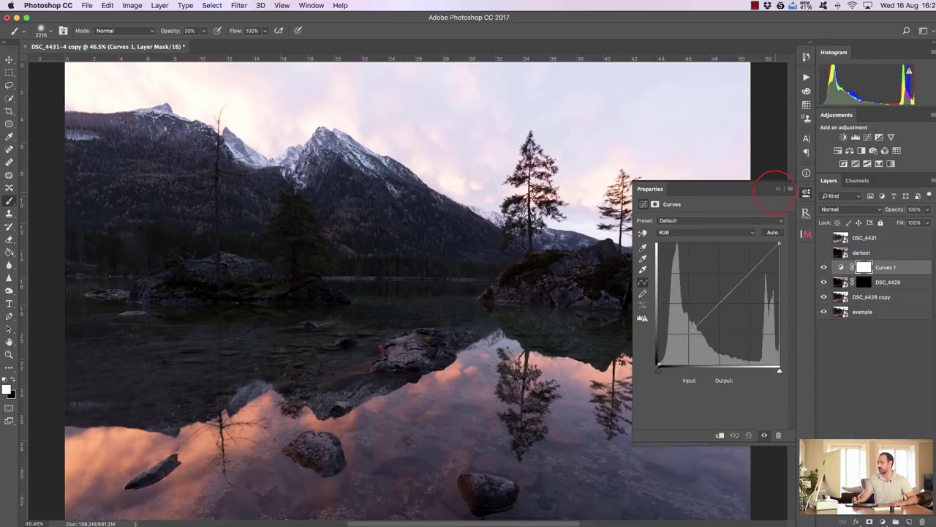
{"action": "left_click", "coordinate": [778, 189]}
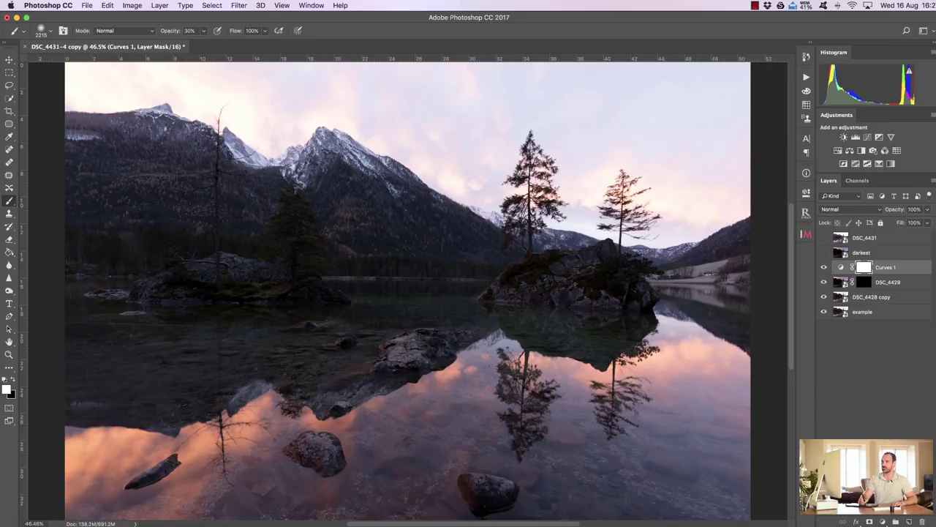
{"action": "left_click", "coordinate": [133, 5]}
{"action": "left_click", "coordinate": [157, 155]}
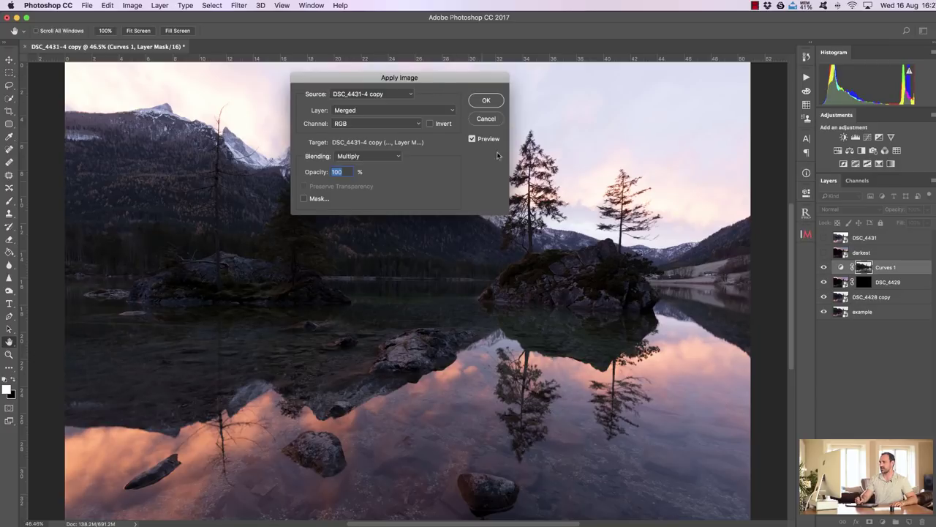
{"action": "left_click", "coordinate": [479, 101]}
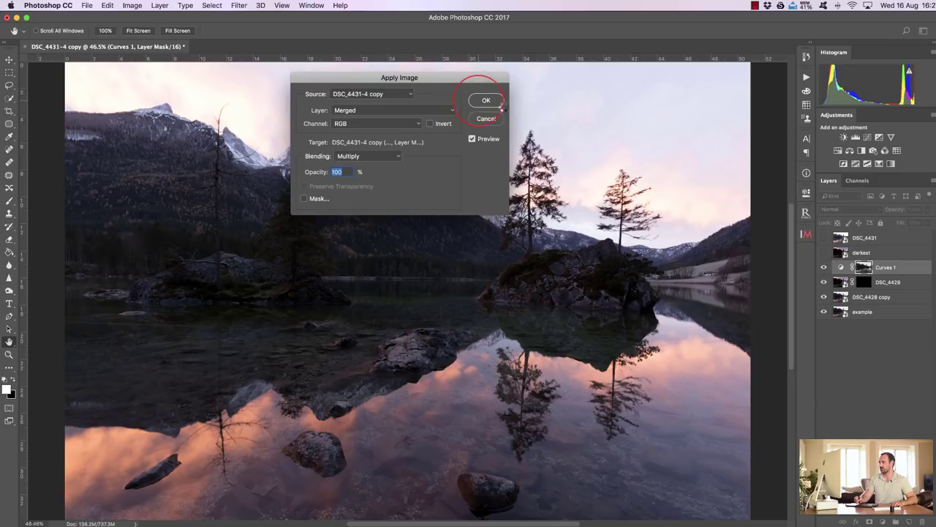
{"action": "key", "text": "b"}
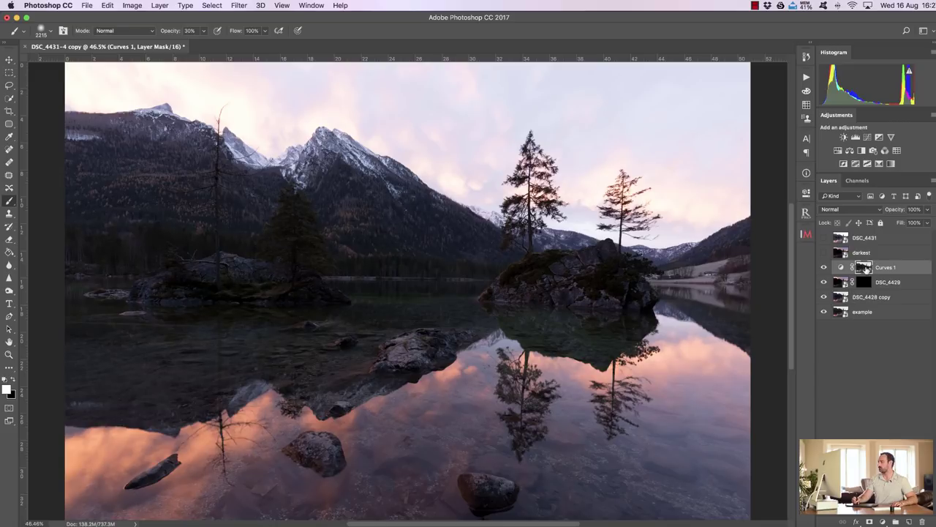
Step: Display the Curves 1 mask and increase its contrast with Levels, setting the midtone input to 0.29 and the white input to 199
{"action": "left_click", "coordinate": [863, 268], "text": "alt"}
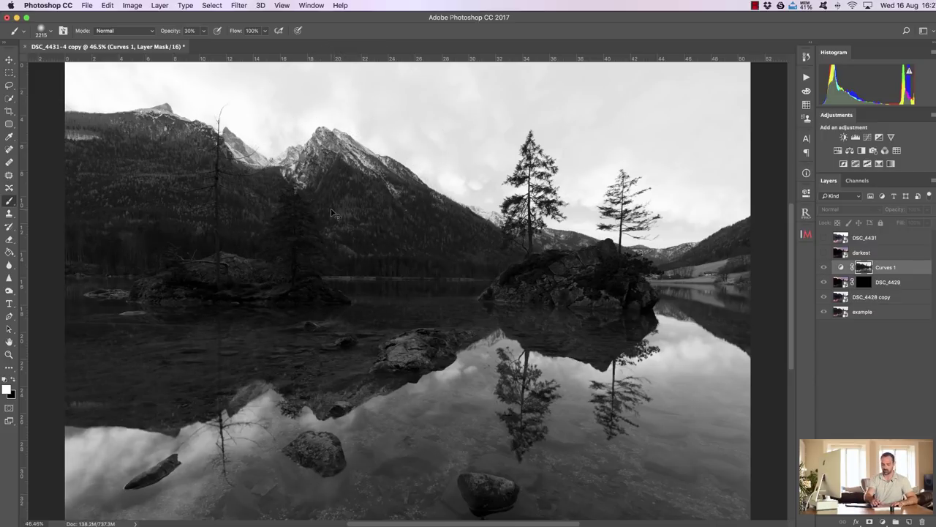
{"action": "key", "text": "super+l"}
{"action": "left_click_drag", "start_coordinate": [439, 143], "coordinate": [575, 70]}
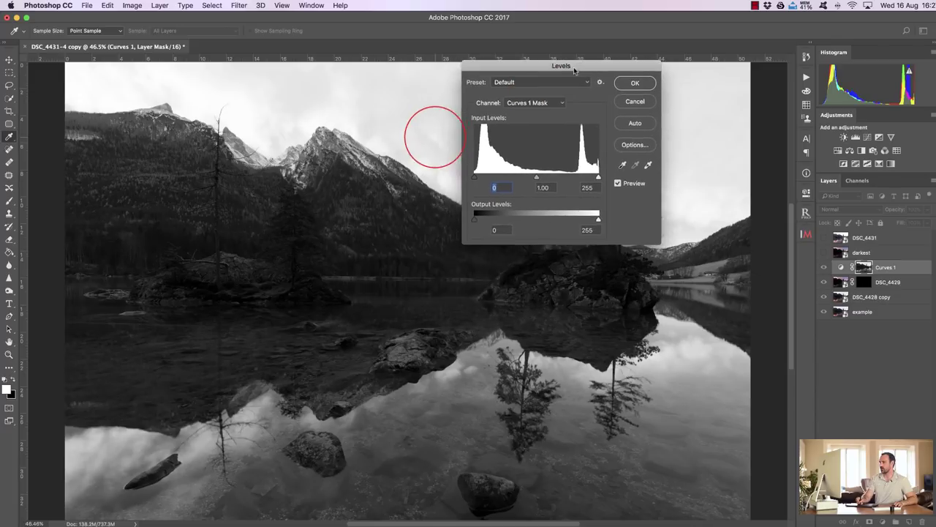
{"action": "left_click", "coordinate": [807, 235]}
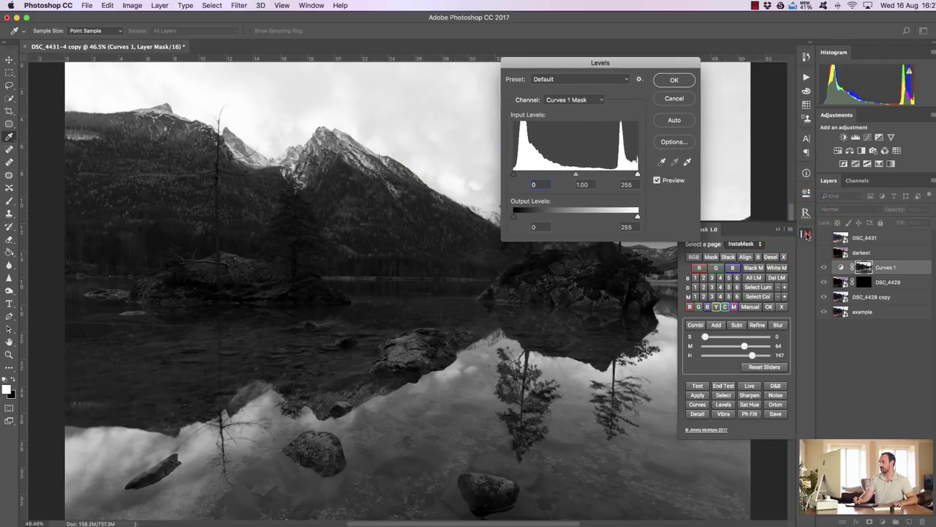
{"action": "left_click", "coordinate": [807, 234]}
{"action": "left_click_drag", "start_coordinate": [637, 174], "coordinate": [610, 175]}
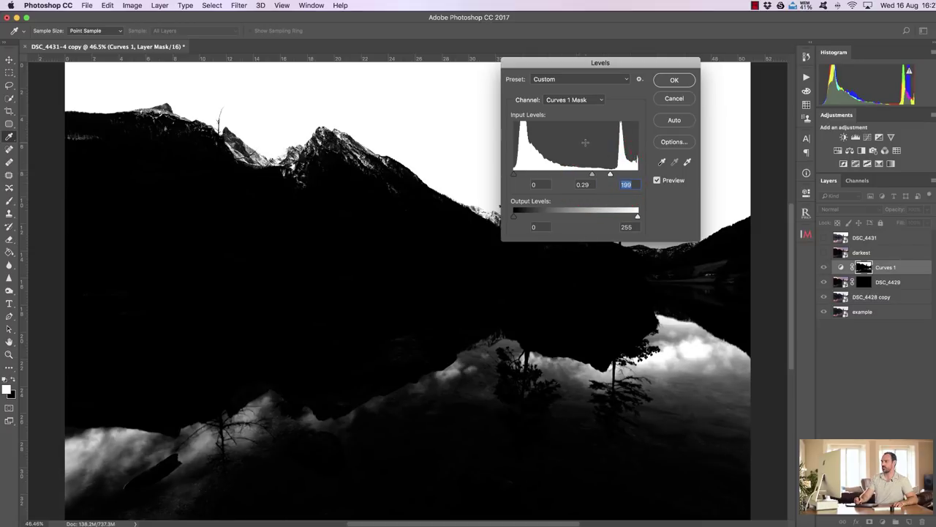
{"action": "left_click", "coordinate": [673, 80]}
{"action": "key", "text": "b"}
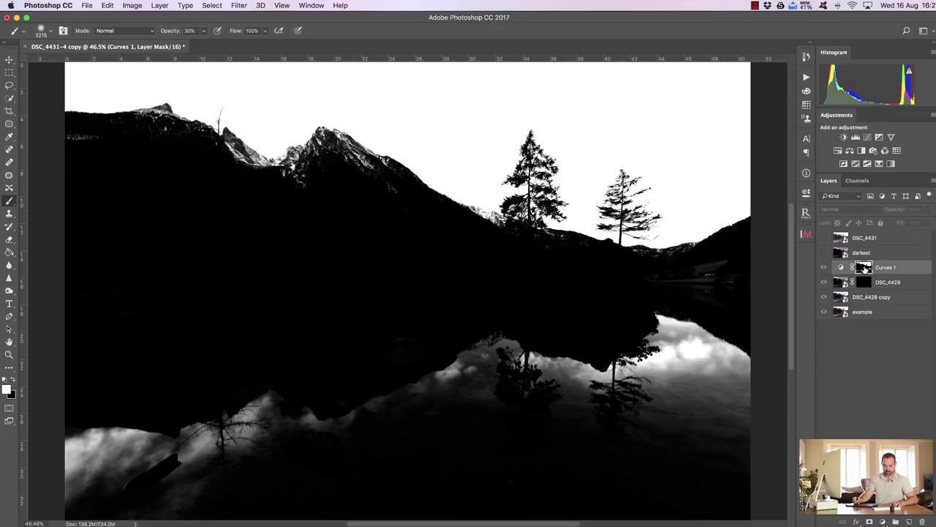
Step: Load the Curves 1 mask as a selection, return to the color image, and target the DSC_4429 mask with selection edges hidden
{"action": "left_click", "coordinate": [863, 268], "text": "super"}
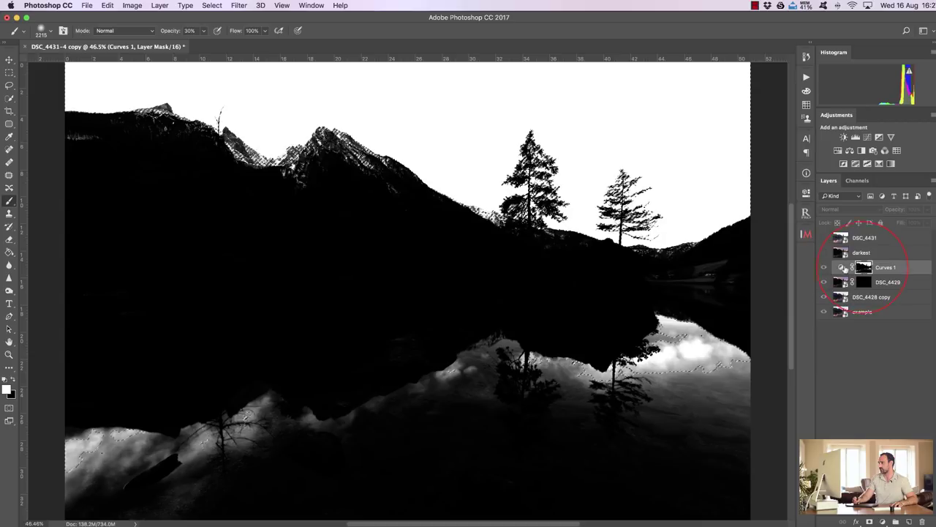
{"action": "left_click", "coordinate": [825, 268]}
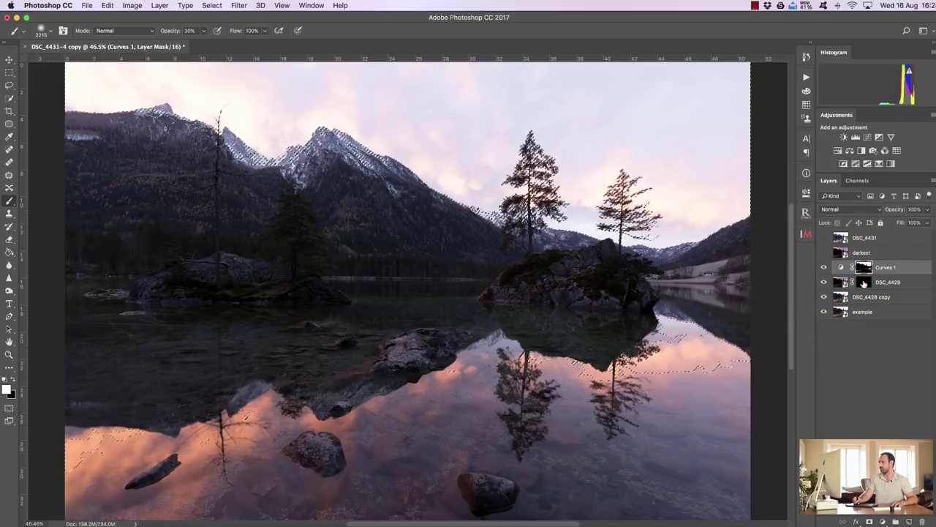
{"action": "left_click", "coordinate": [864, 281]}
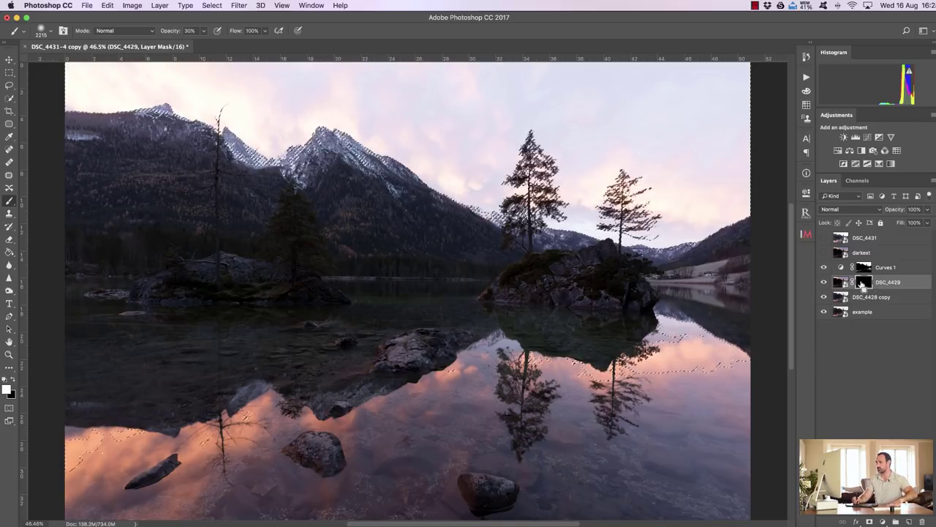
{"action": "key", "text": "super+h"}
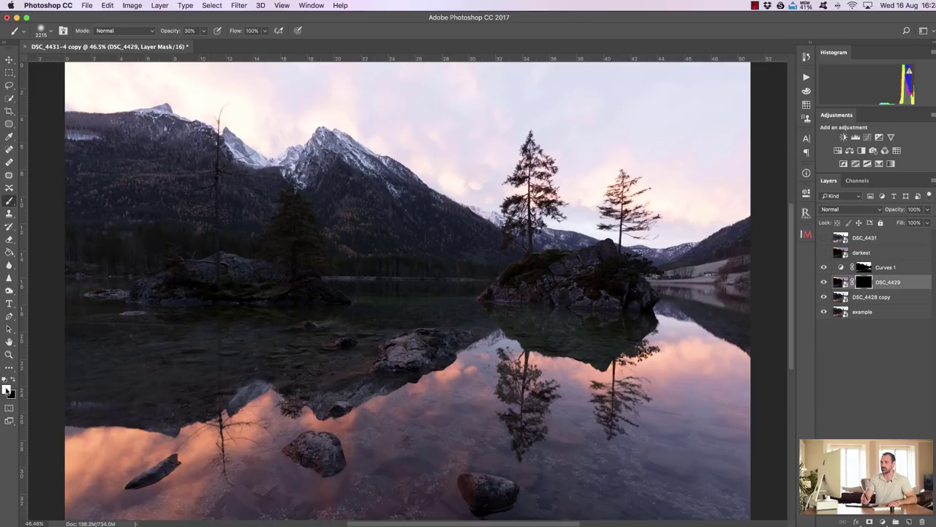
Step: Paint white at 100% opacity across the sky on the DSC_4429 mask through the luminosity selection
{"action": "left_click", "coordinate": [12, 380]}
{"action": "left_click_drag", "start_coordinate": [167, 31], "coordinate": [192, 31]}
{"action": "mouse_move", "coordinate": [95, 86]}
{"action": "left_mouse_down"}
{"action": "mouse_move", "coordinate": [300, 136]}
{"action": "mouse_move", "coordinate": [343, 102]}
{"action": "mouse_move", "coordinate": [392, 103]}
{"action": "mouse_move", "coordinate": [558, 192]}
{"action": "mouse_move", "coordinate": [692, 159]}
{"action": "mouse_move", "coordinate": [740, 113]}
{"action": "mouse_move", "coordinate": [606, 172]}
{"action": "left_mouse_up"}
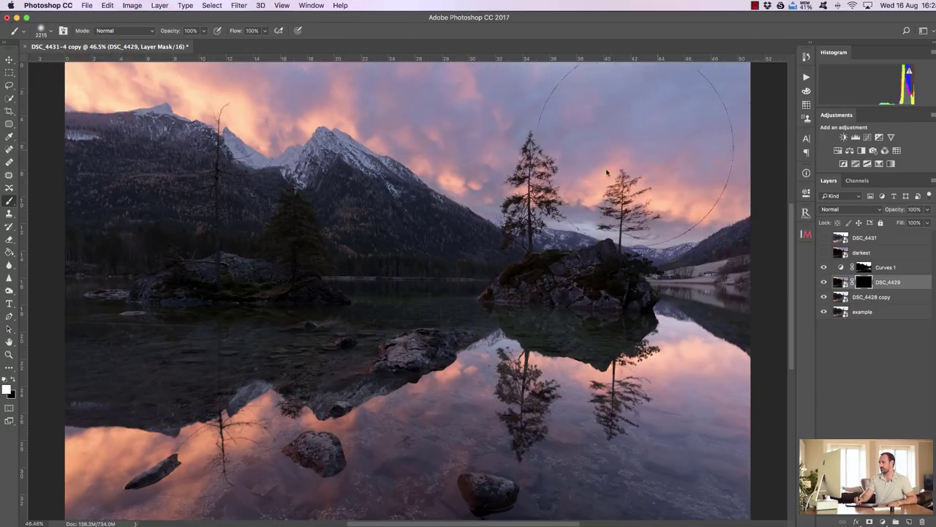
Step: Paint the bright water reflections into the DSC_4429 mask at 30% opacity, and select the Curves 1 layer
{"action": "key", "text": "3"}
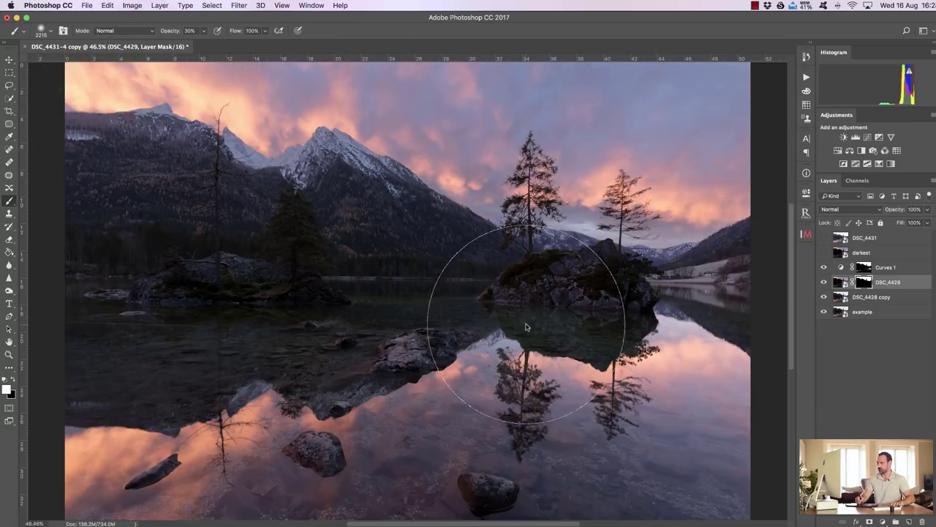
{"action": "mouse_move", "coordinate": [690, 378]}
{"action": "left_mouse_down"}
{"action": "mouse_move", "coordinate": [673, 372]}
{"action": "mouse_move", "coordinate": [690, 365]}
{"action": "mouse_move", "coordinate": [706, 388]}
{"action": "left_mouse_up"}
{"action": "mouse_move", "coordinate": [168, 396]}
{"action": "left_mouse_down"}
{"action": "mouse_move", "coordinate": [117, 428]}
{"action": "mouse_move", "coordinate": [150, 403]}
{"action": "left_mouse_up"}
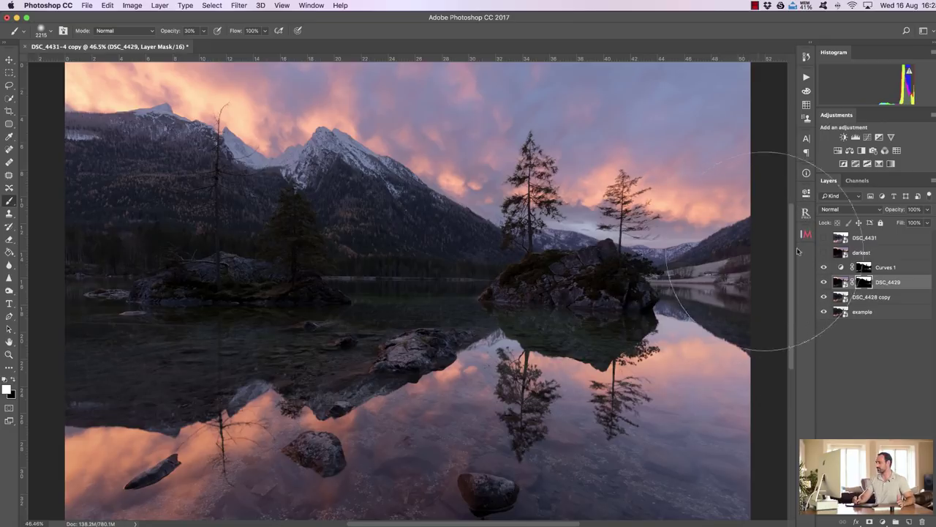
{"action": "left_click", "coordinate": [886, 266]}
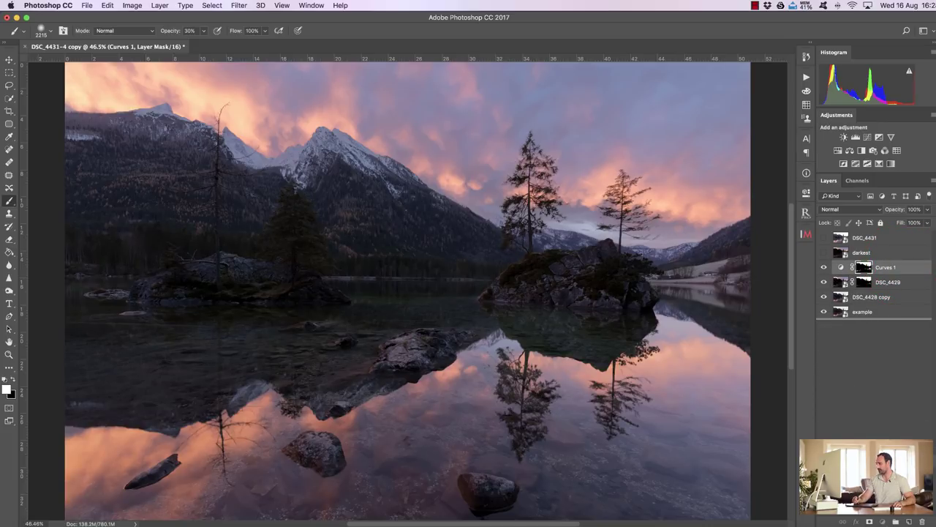
Step: Delete the Curves 1 adjustment layer and check the blend along the snowy mountain ridge
{"action": "left_click_drag", "start_coordinate": [923, 520], "coordinate": [926, 519]}
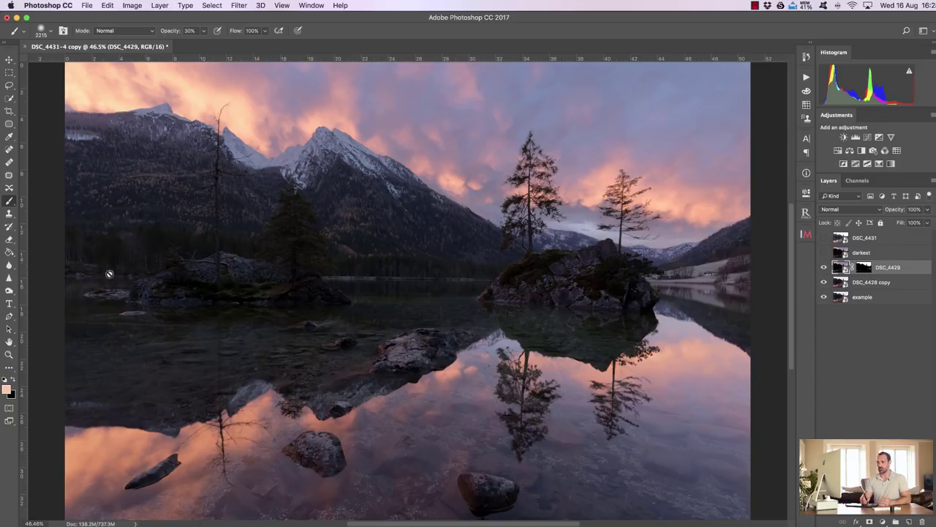
{"action": "left_click", "coordinate": [9, 354]}
{"action": "left_click_drag", "start_coordinate": [296, 130], "coordinate": [339, 132]}
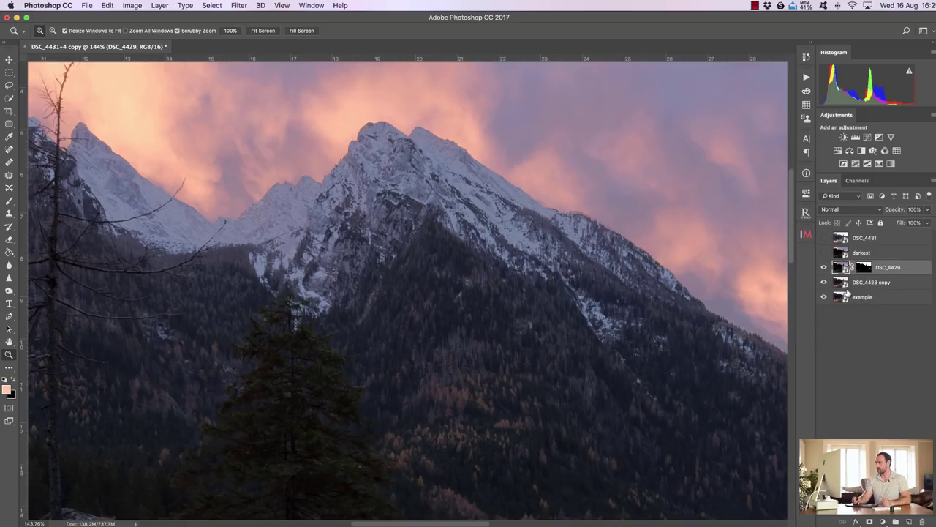
Step: Reopen the DSC_4428 copy smart object in Camera Raw, set Highlights to -100, and inspect the snowy peaks
{"action": "left_click", "coordinate": [843, 283]}
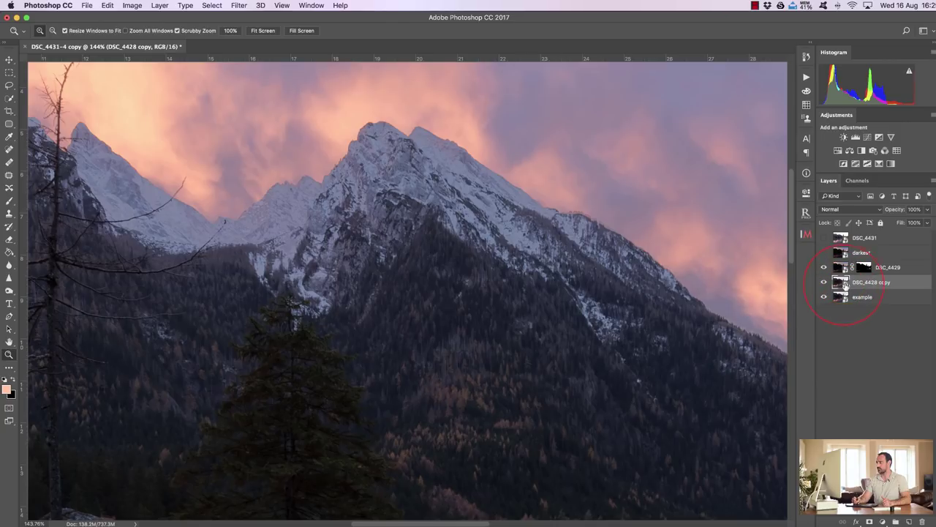
{"action": "double_click", "coordinate": [842, 283]}
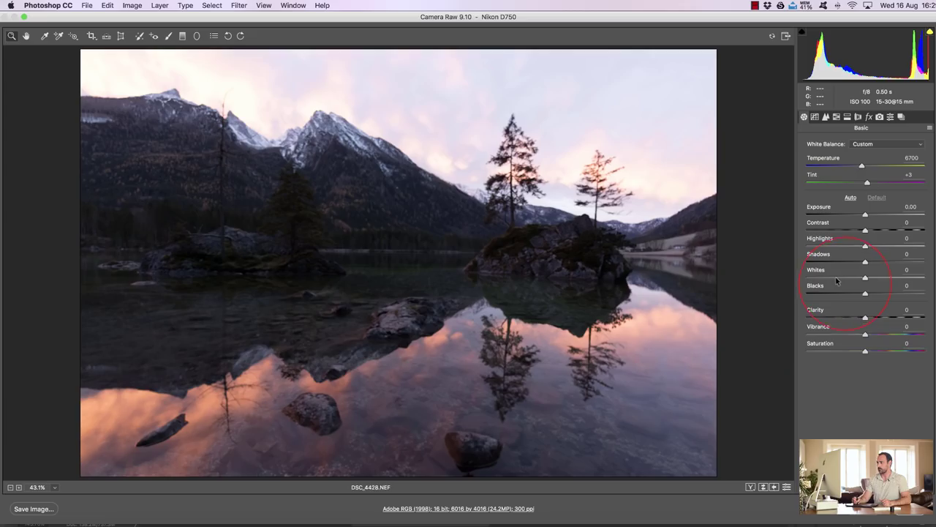
{"action": "left_click_drag", "start_coordinate": [257, 122], "coordinate": [371, 145]}
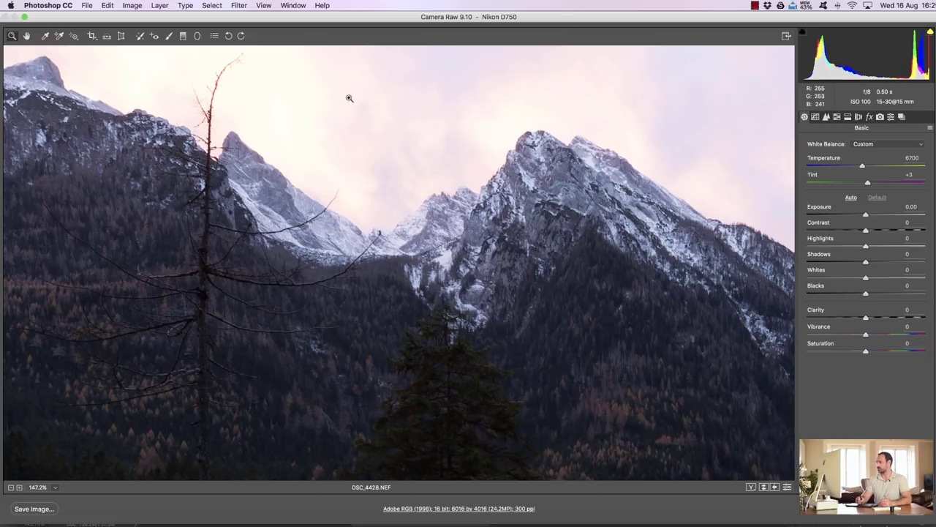
{"action": "left_click_drag", "start_coordinate": [864, 247], "coordinate": [780, 220]}
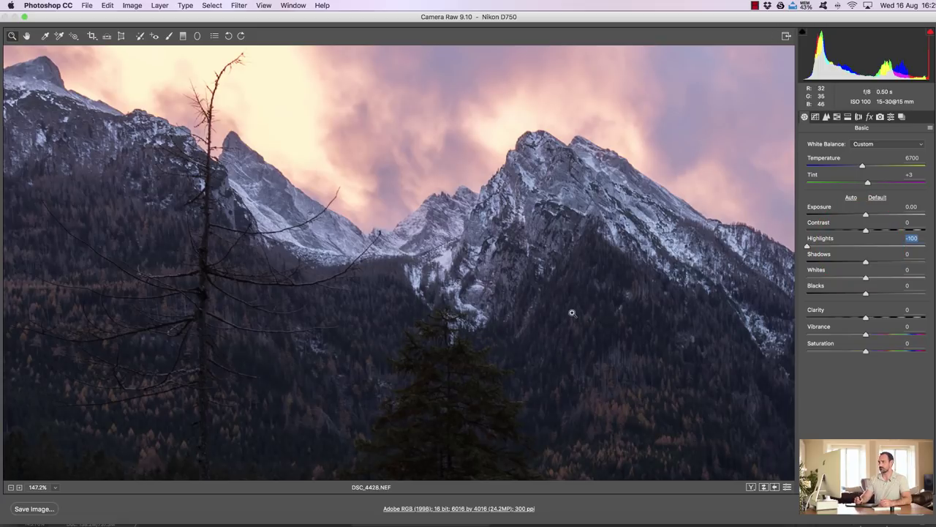
{"action": "key", "text": "Return"}
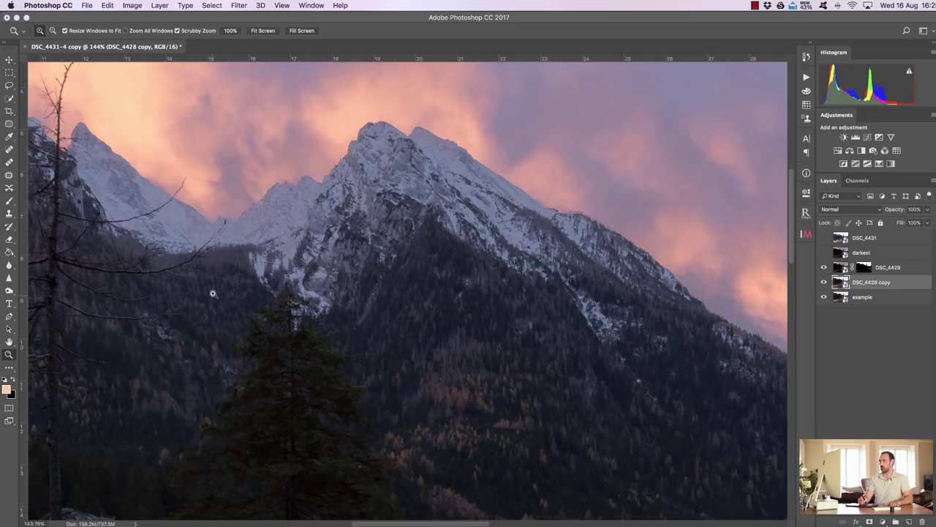
{"action": "left_click_drag", "start_coordinate": [186, 197], "coordinate": [210, 202]}
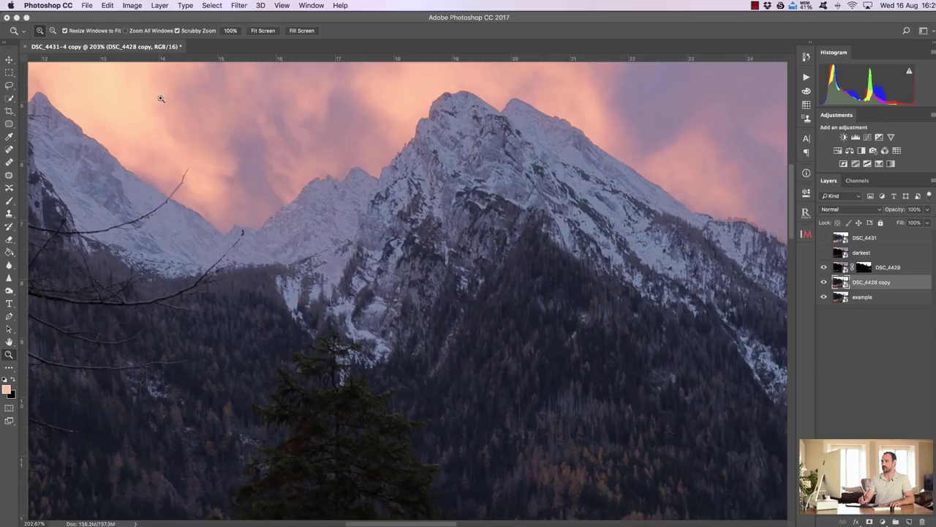
{"action": "left_click", "coordinate": [108, 5]}
{"action": "left_click", "coordinate": [110, 7]}
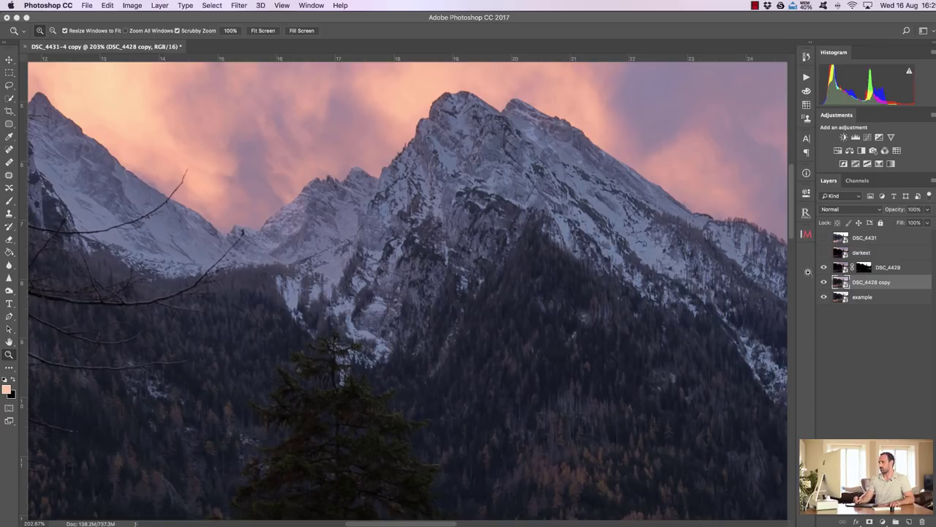
Step: Reopen the DSC_4429 smart object in Camera Raw and set Exposure to +1.40, Highlights to -100 and Shadows to +61
{"action": "left_click_drag", "start_coordinate": [366, 281], "coordinate": [332, 285]}
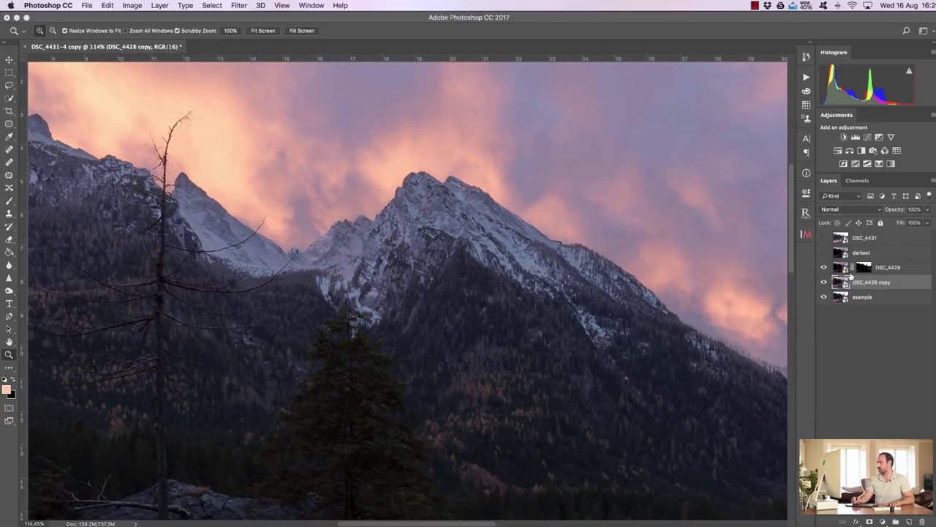
{"action": "left_click", "coordinate": [845, 269]}
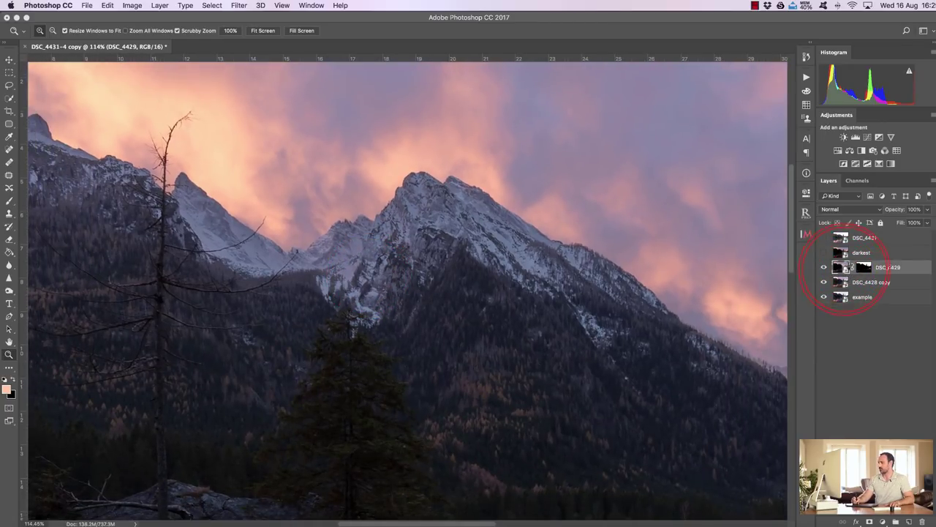
{"action": "double_click", "coordinate": [845, 269]}
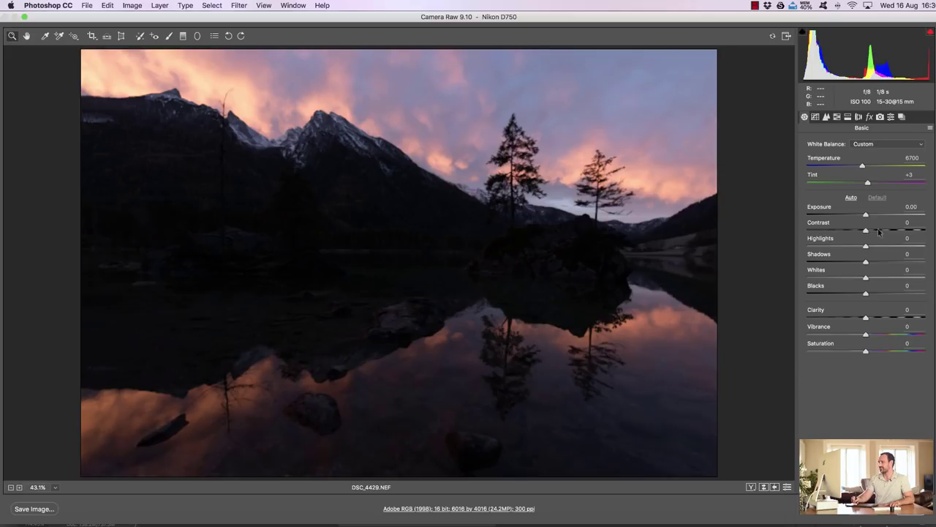
{"action": "left_click_drag", "start_coordinate": [866, 214], "coordinate": [879, 215]}
{"action": "left_click_drag", "start_coordinate": [866, 261], "coordinate": [821, 245]}
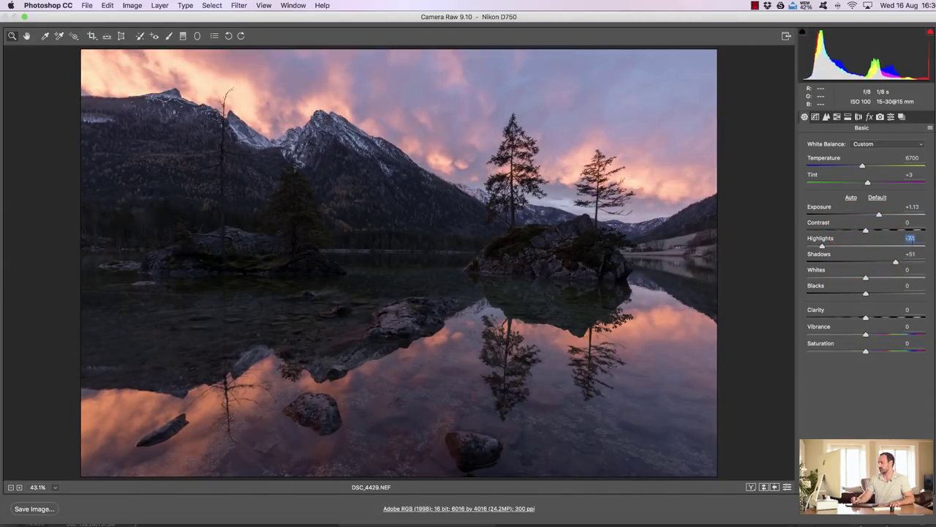
{"action": "left_click_drag", "start_coordinate": [881, 214], "coordinate": [884, 214]}
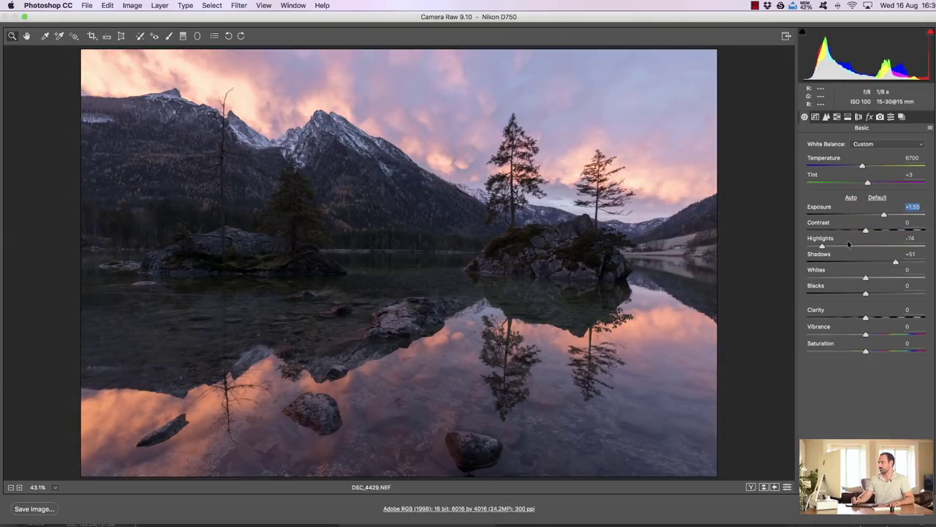
{"action": "left_click_drag", "start_coordinate": [822, 247], "coordinate": [808, 247]}
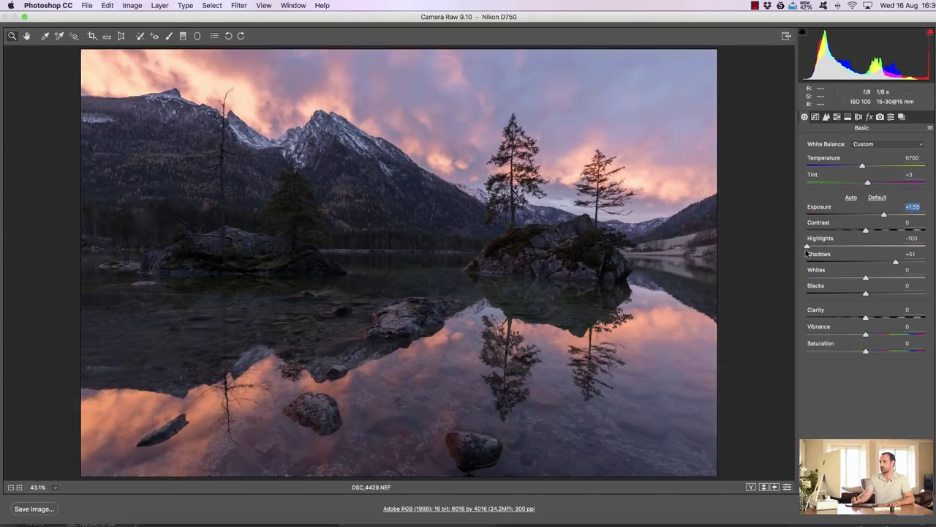
{"action": "left_click", "coordinate": [806, 248]}
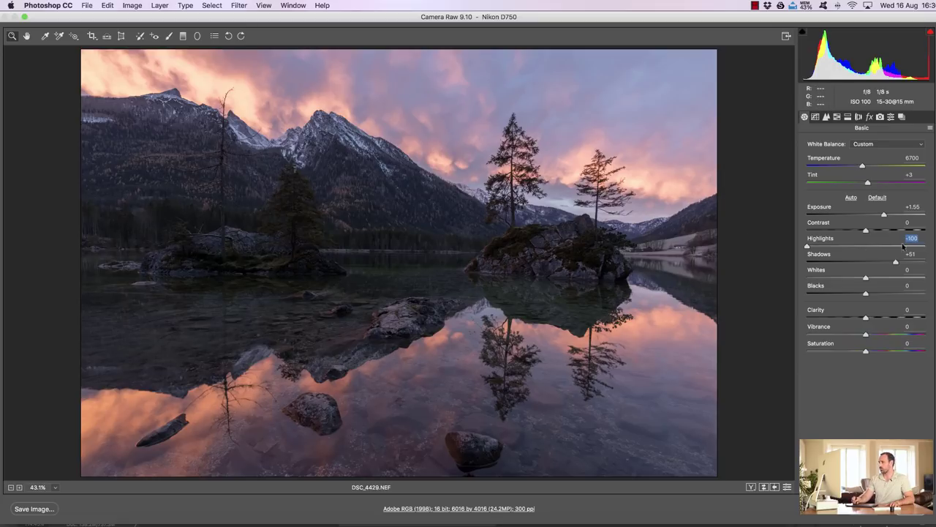
{"action": "left_click_drag", "start_coordinate": [884, 216], "coordinate": [878, 221]}
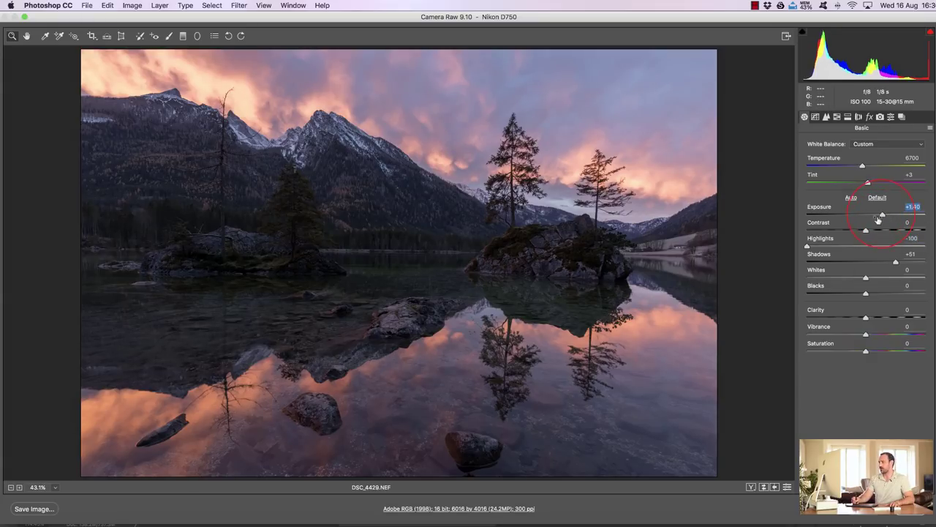
{"action": "left_click_drag", "start_coordinate": [897, 263], "coordinate": [904, 262]}
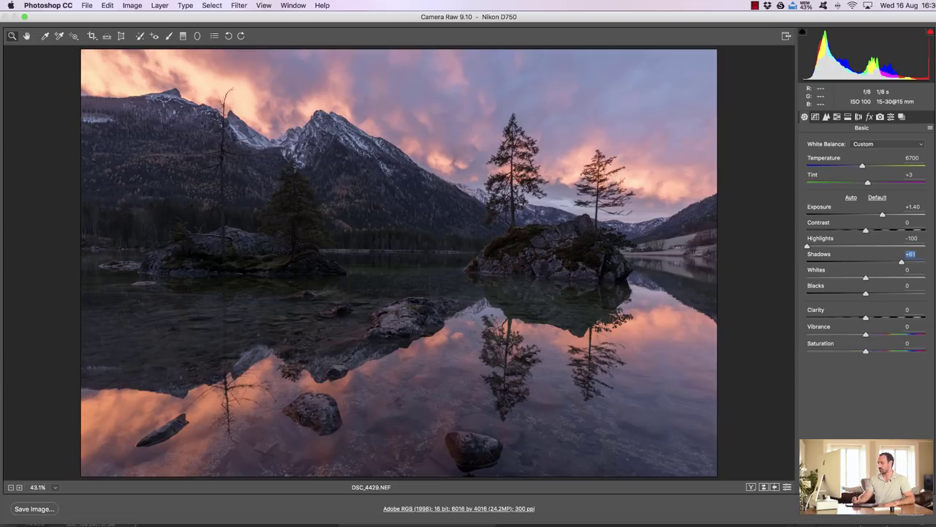
{"action": "key", "text": "Return"}
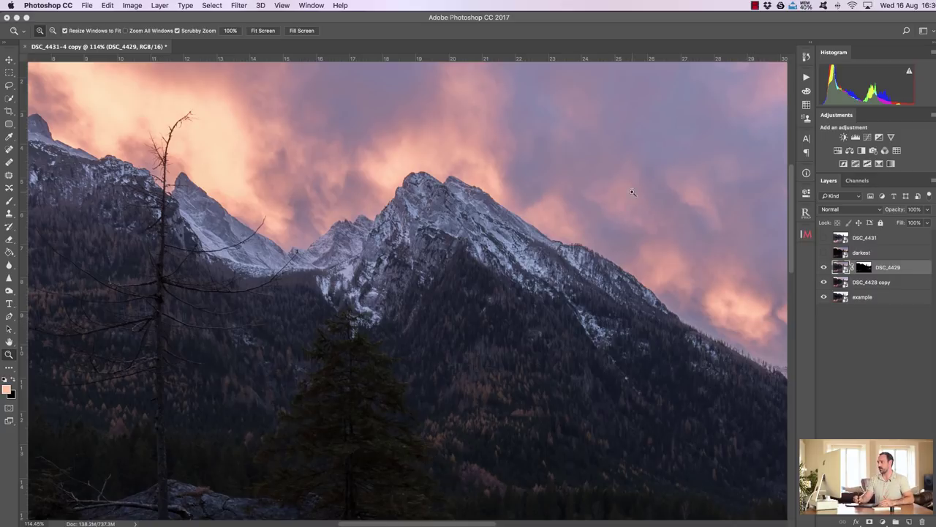
Step: Examine the blended mountain ridge and sky up close and in the full image
{"action": "left_click_drag", "start_coordinate": [791, 265], "coordinate": [794, 258]}
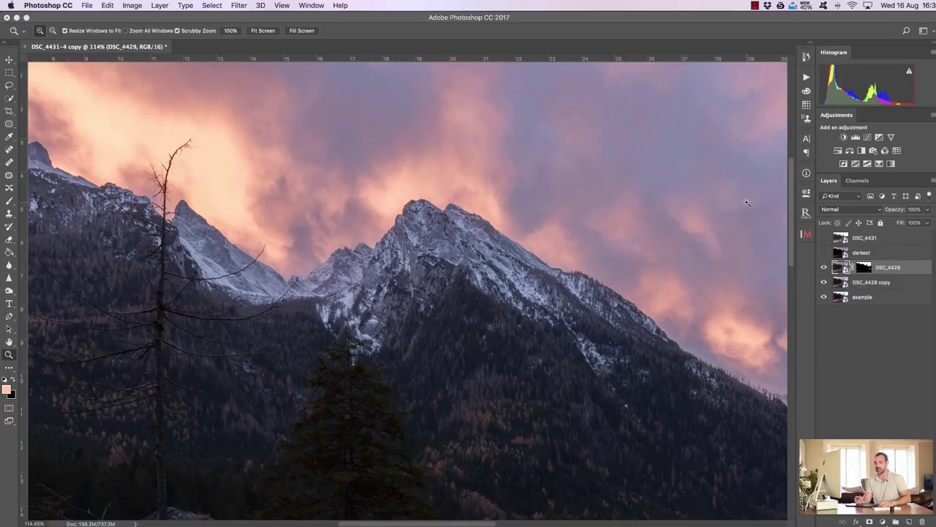
{"action": "left_click", "coordinate": [263, 30]}
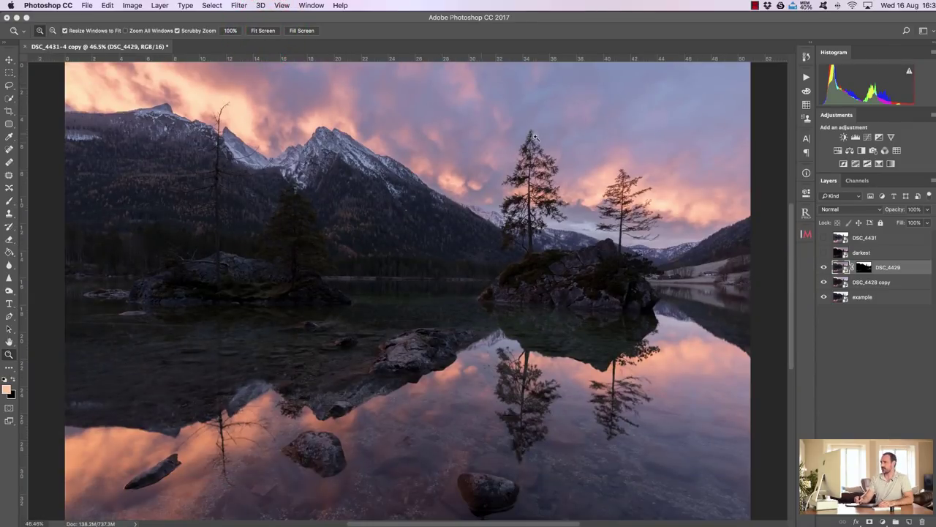
{"action": "mouse_move", "coordinate": [229, 96]}
{"action": "left_mouse_down"}
{"action": "mouse_move", "coordinate": [271, 130]}
{"action": "mouse_move", "coordinate": [256, 132]}
{"action": "left_mouse_up"}
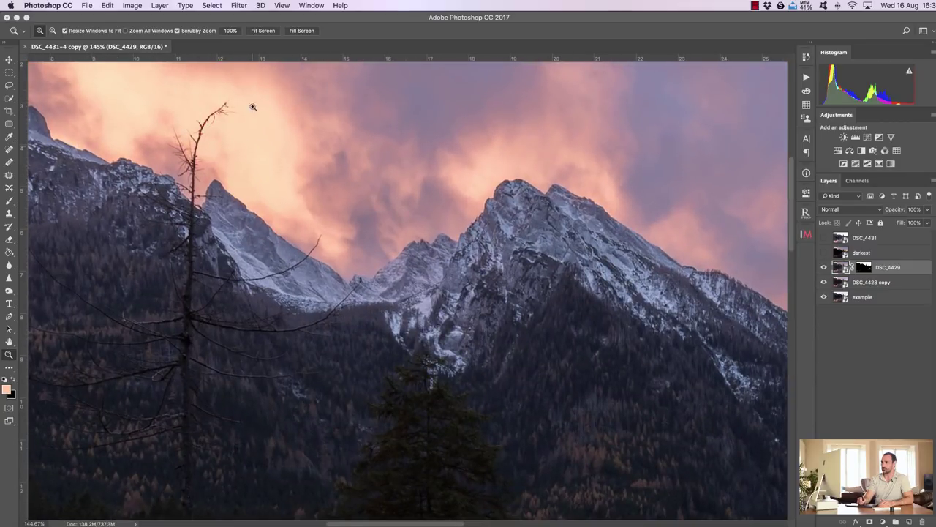
{"action": "left_click", "coordinate": [263, 31]}
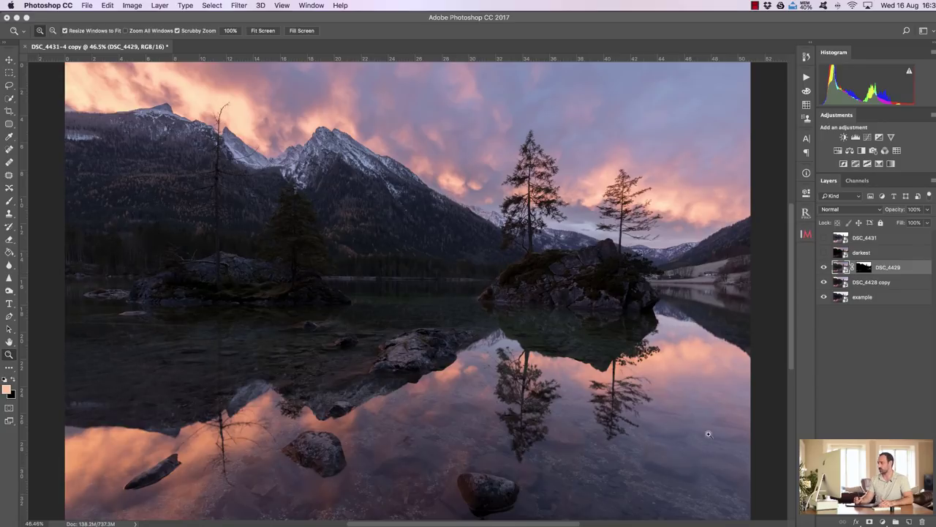
Step: Preview the darkest layer, add a black layer mask to it with InstaMask, and leave the layer visible
{"action": "left_click", "coordinate": [876, 252]}
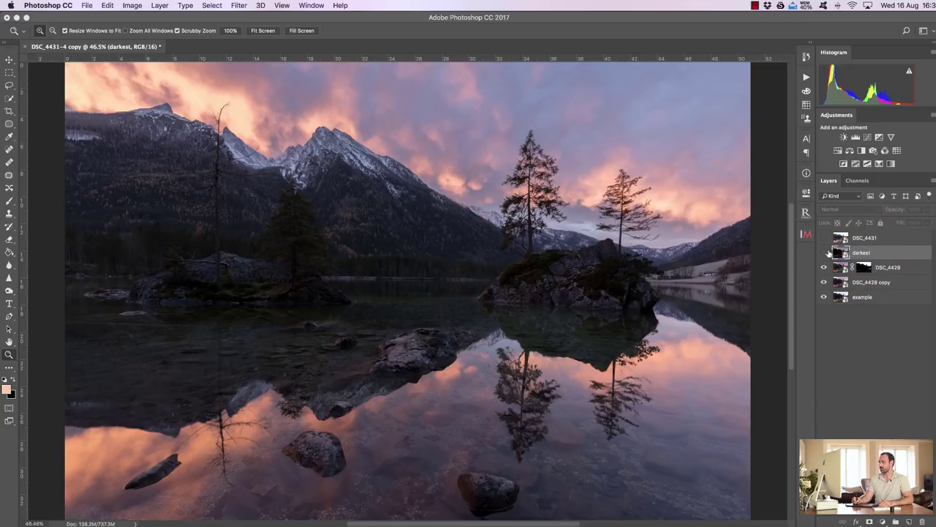
{"action": "left_click", "coordinate": [823, 253]}
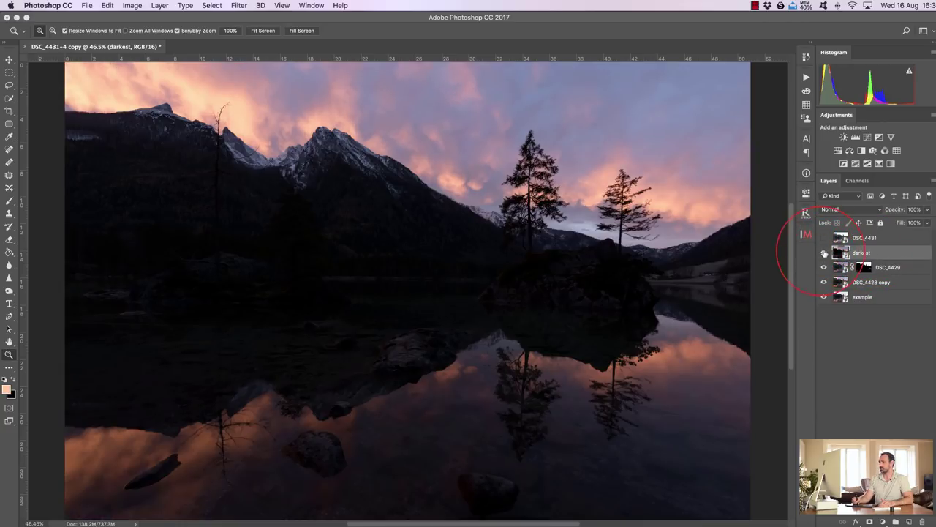
{"action": "left_click", "coordinate": [823, 253]}
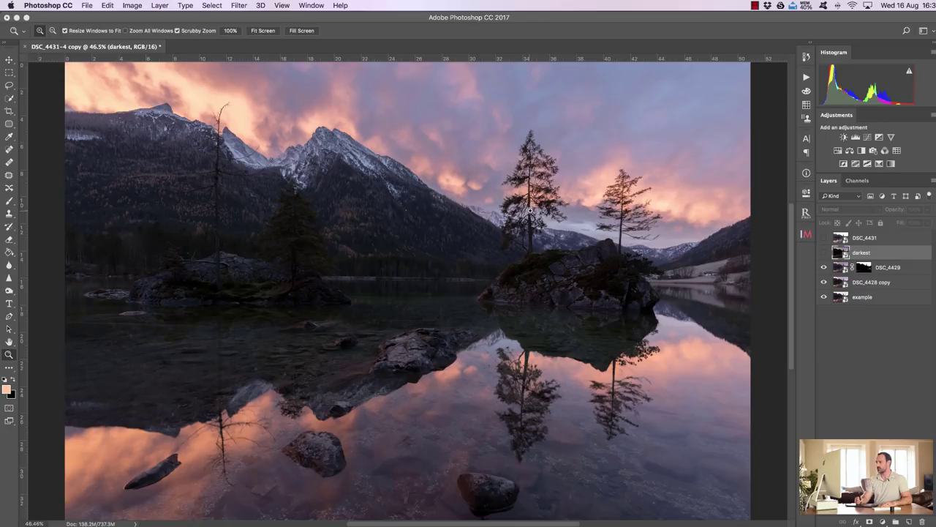
{"action": "left_click", "coordinate": [805, 235]}
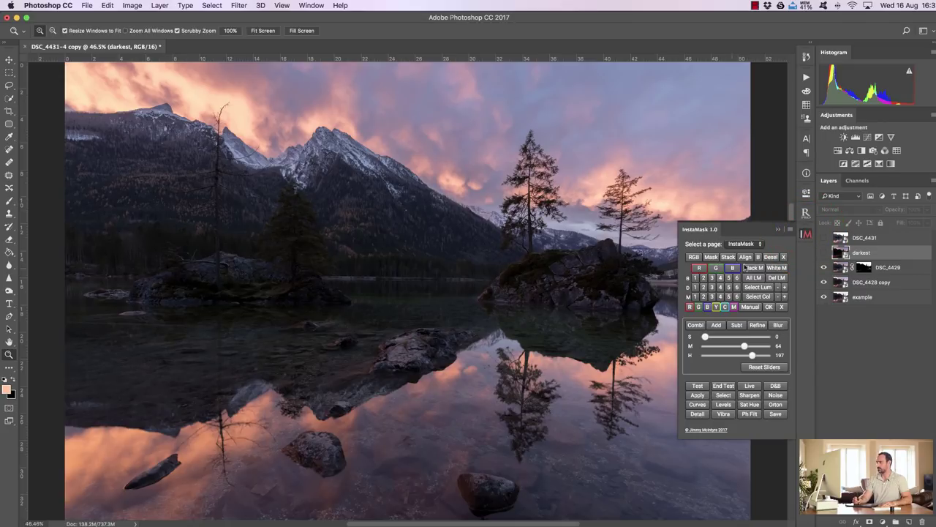
{"action": "left_click", "coordinate": [752, 268]}
{"action": "left_click", "coordinate": [824, 252]}
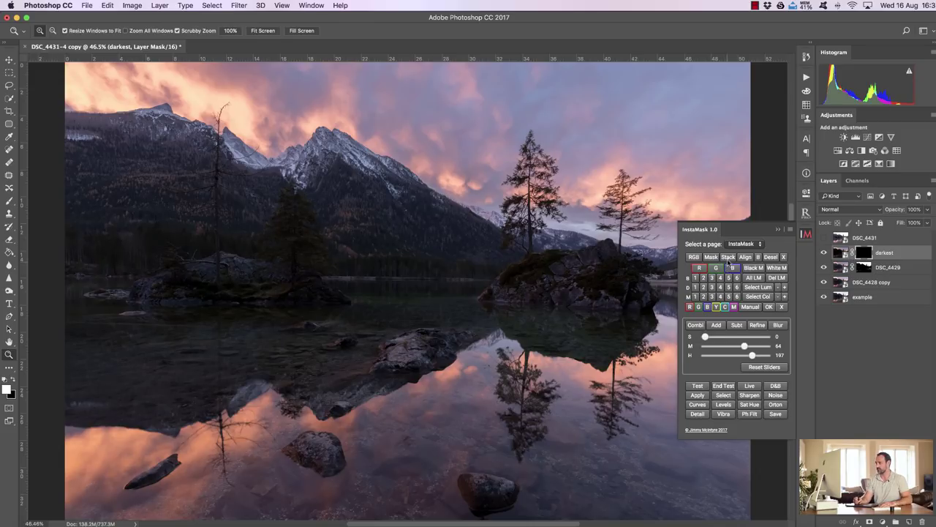
Step: Create a Brights 1 InstaMask with M at 69 and H at 224, load it as a selection, and hide the edges
{"action": "left_click", "coordinate": [697, 277]}
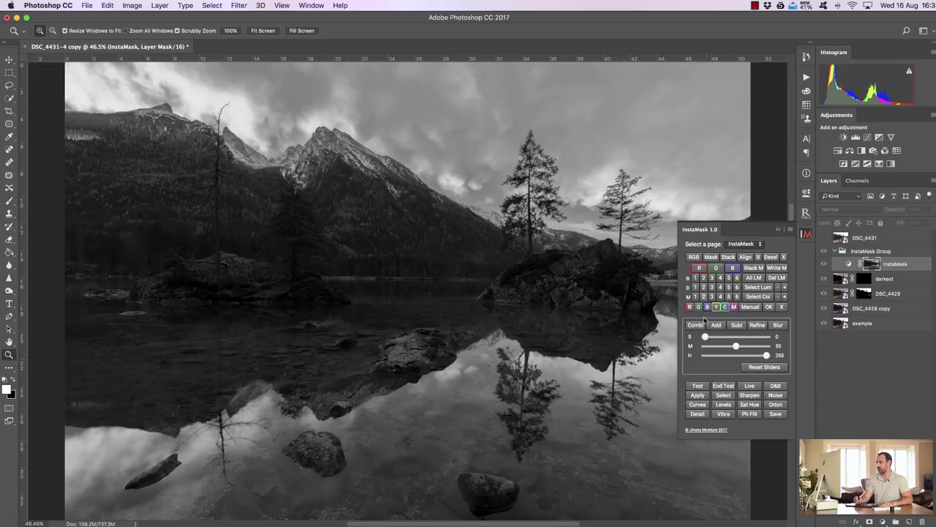
{"action": "mouse_move", "coordinate": [742, 349]}
{"action": "left_mouse_down"}
{"action": "mouse_move", "coordinate": [762, 356]}
{"action": "mouse_move", "coordinate": [749, 350]}
{"action": "left_mouse_up"}
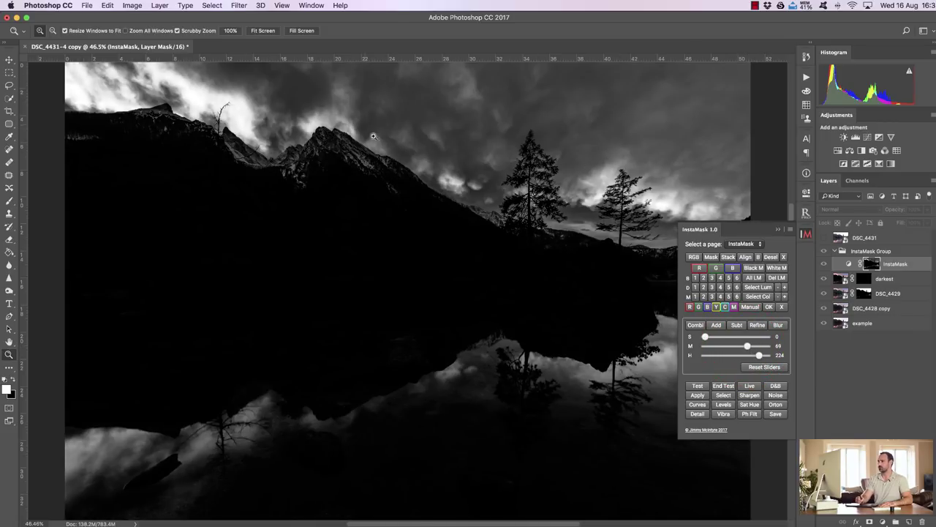
{"action": "left_click", "coordinate": [724, 395]}
{"action": "left_click", "coordinate": [777, 231]}
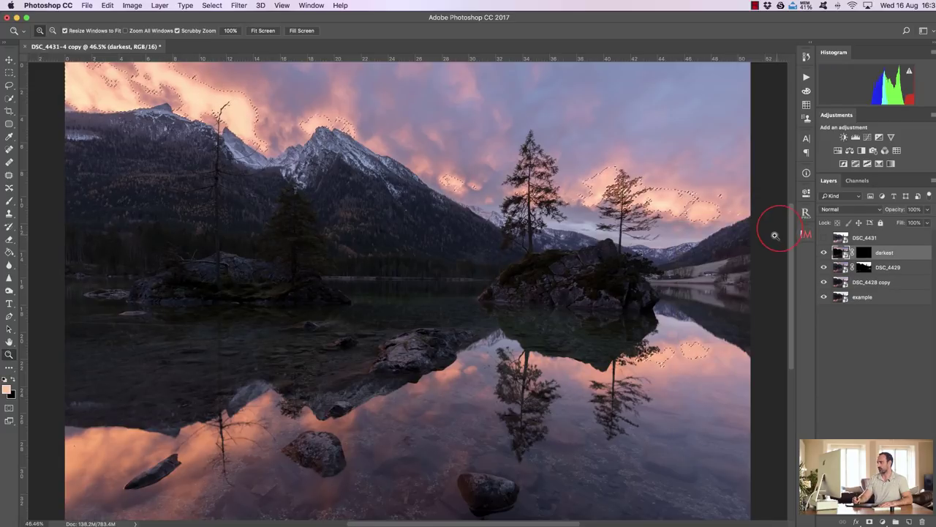
{"action": "key", "text": "super+h"}
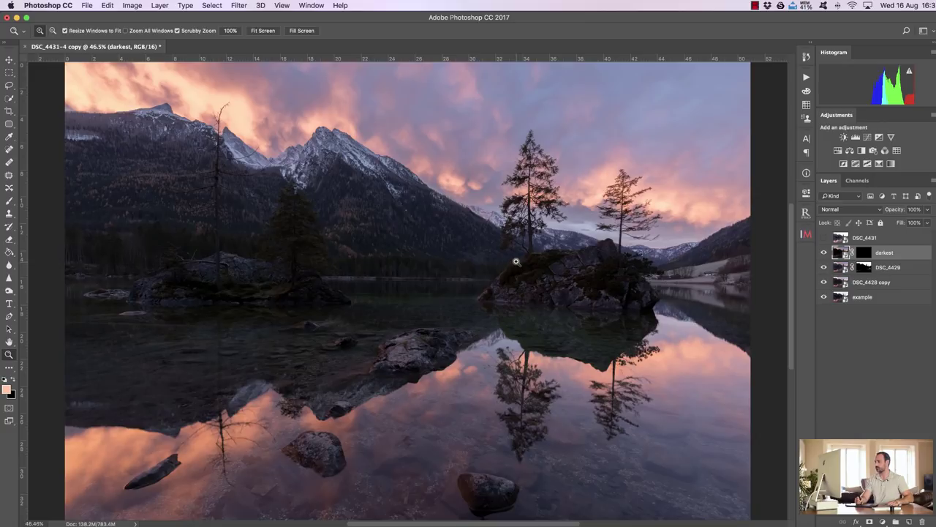
Step: Paint white on the darkest layer's mask over the bright sky near the horizon with a 616 px brush at 100% opacity
{"action": "left_click", "coordinate": [865, 252]}
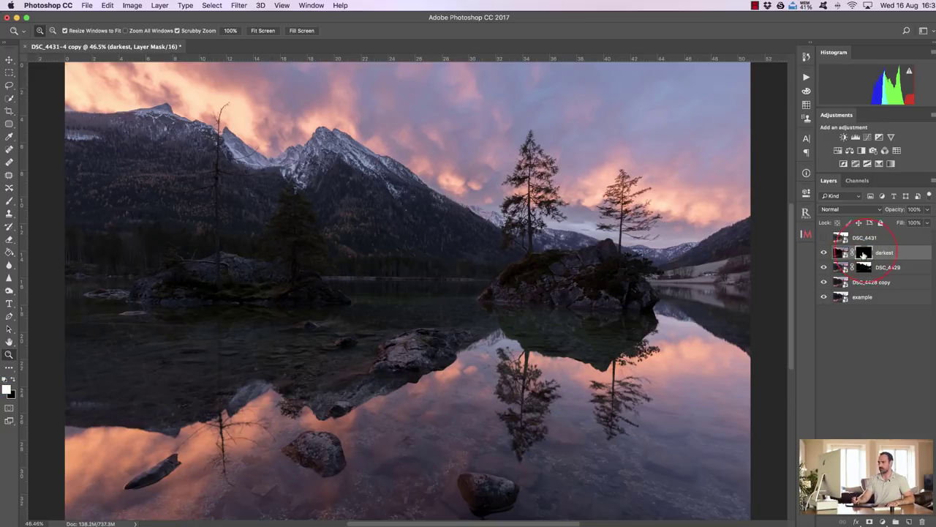
{"action": "left_click", "coordinate": [8, 201]}
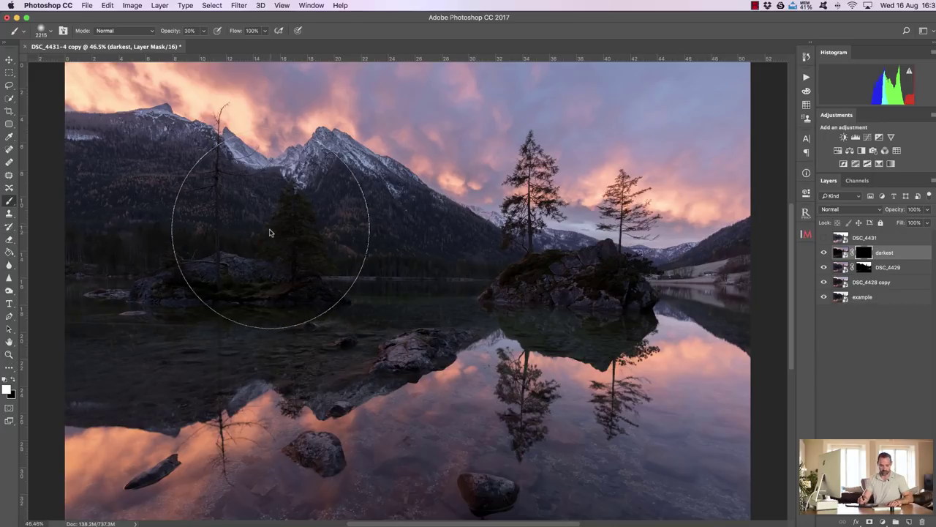
{"action": "left_click_drag", "start_coordinate": [273, 234], "coordinate": [86, 223]}
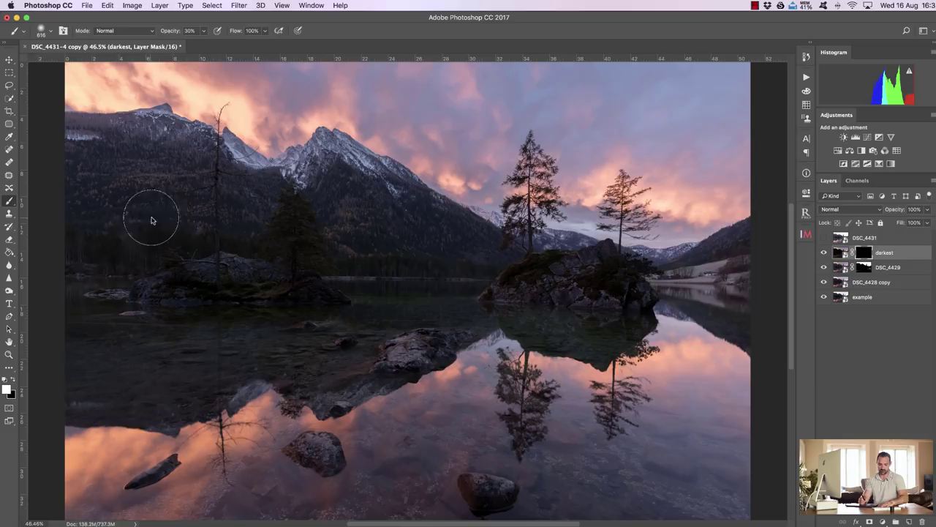
{"action": "key", "text": "0"}
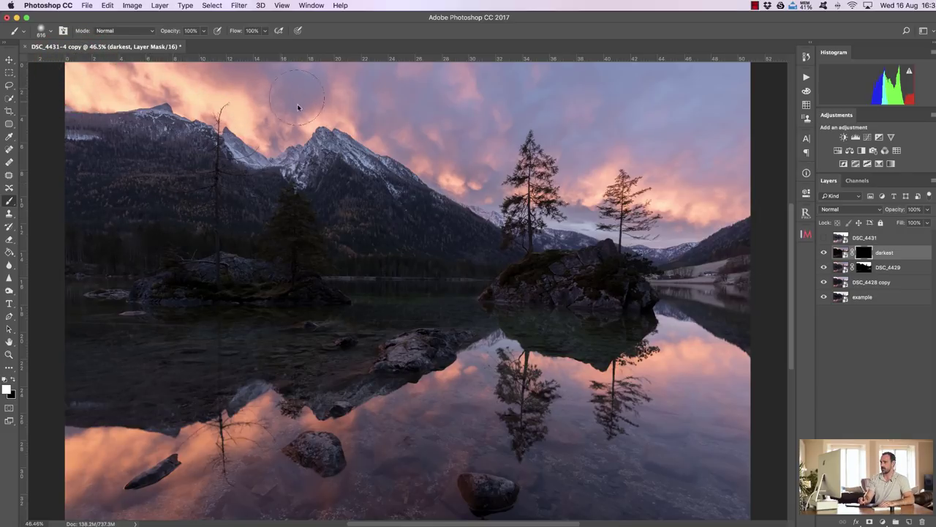
{"action": "left_click", "coordinate": [722, 208]}
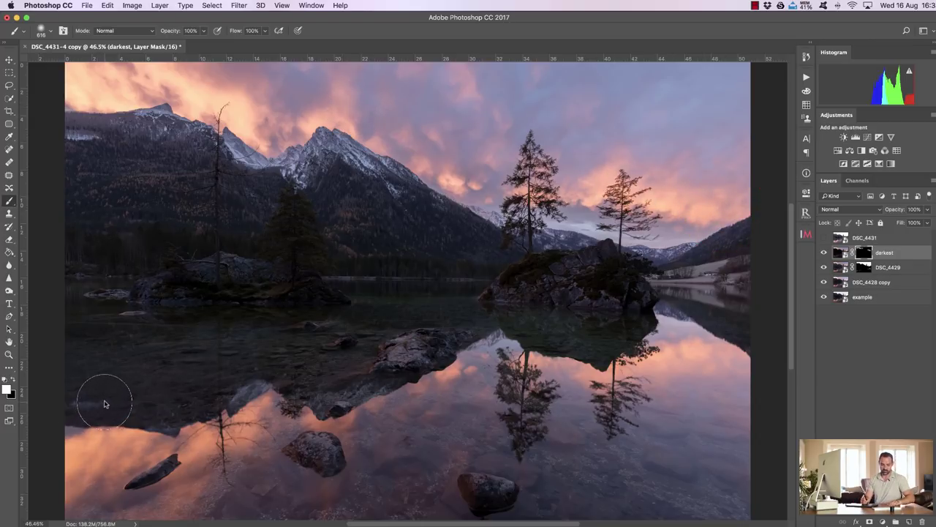
Step: Paint the darkest layer's mask over the bright water reflections on both sides of the lake at 30% brush opacity
{"action": "key", "text": "3"}
{"action": "left_click", "coordinate": [85, 448]}
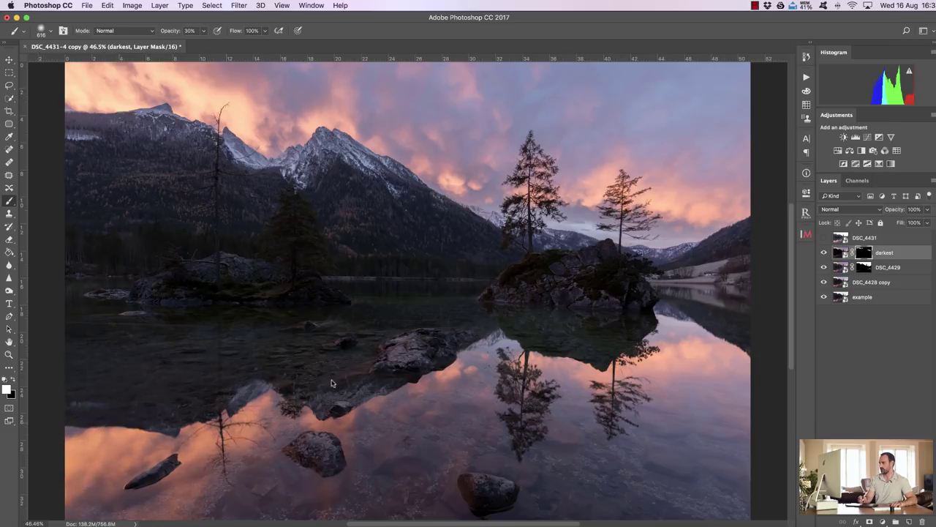
{"action": "left_click", "coordinate": [682, 363]}
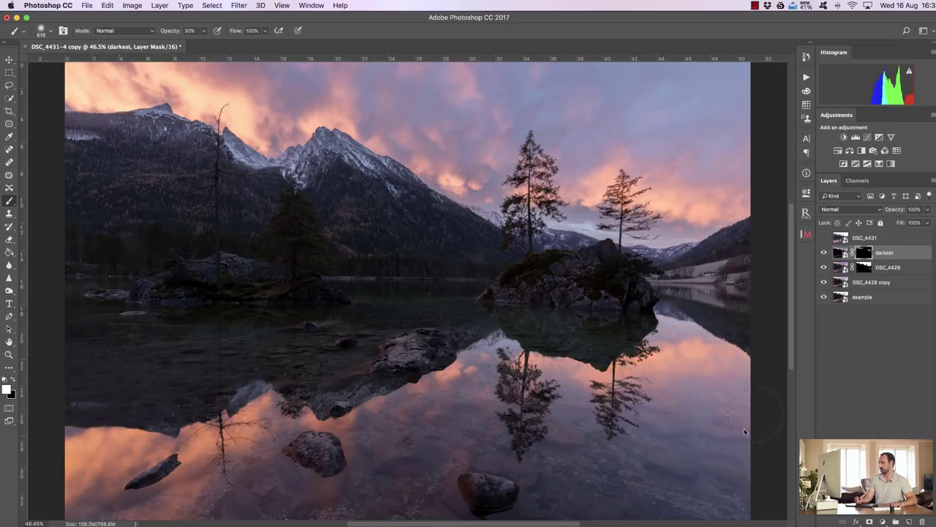
Step: Compare the image with and without the darkest layer to examine the painted sky and reflections
{"action": "left_click", "coordinate": [824, 252]}
{"action": "left_click", "coordinate": [824, 253]}
{"action": "left_click", "coordinate": [823, 254]}
{"action": "left_click", "coordinate": [822, 254]}
{"action": "left_click", "coordinate": [822, 254]}
{"action": "left_click", "coordinate": [822, 254]}
{"action": "left_click", "coordinate": [822, 255]}
{"action": "left_click", "coordinate": [823, 254]}
{"action": "left_click", "coordinate": [823, 254]}
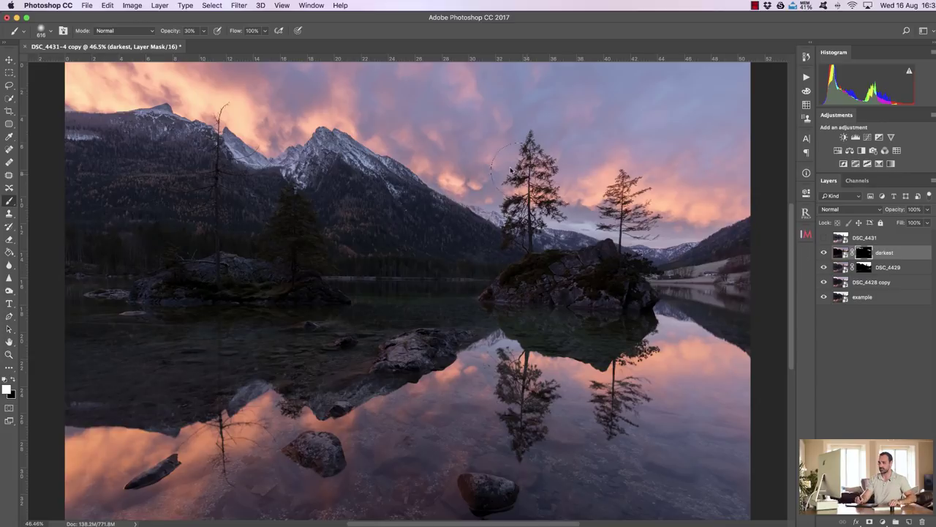
Step: Enlarge the brush to 1444 px and paint more of the sky into the darkest mask, raising brush opacity from 50% to 100%
{"action": "left_click_drag", "start_coordinate": [469, 158], "coordinate": [512, 158]}
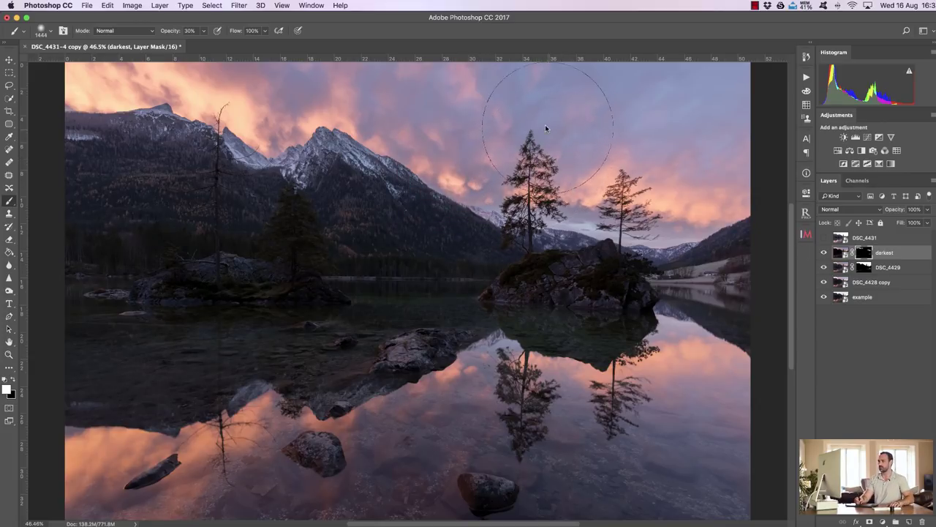
{"action": "key", "text": "5"}
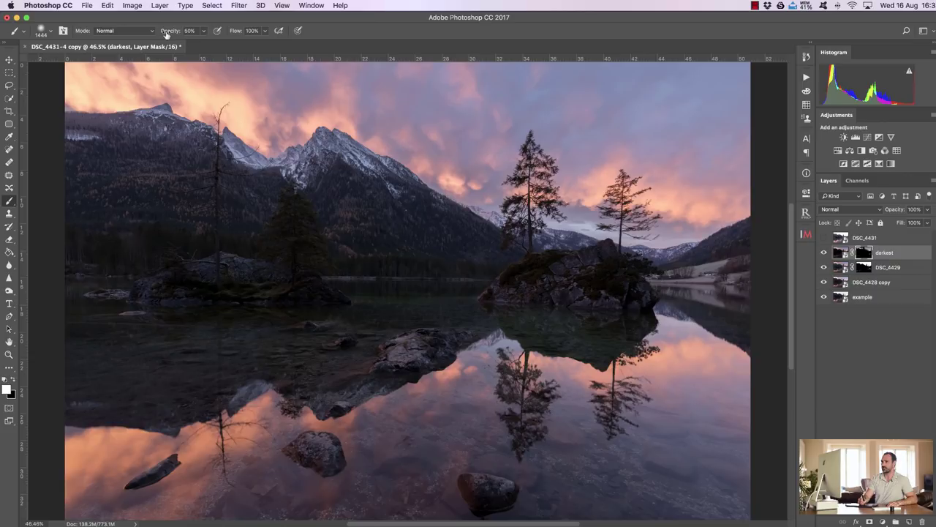
{"action": "left_click_drag", "start_coordinate": [169, 33], "coordinate": [198, 33]}
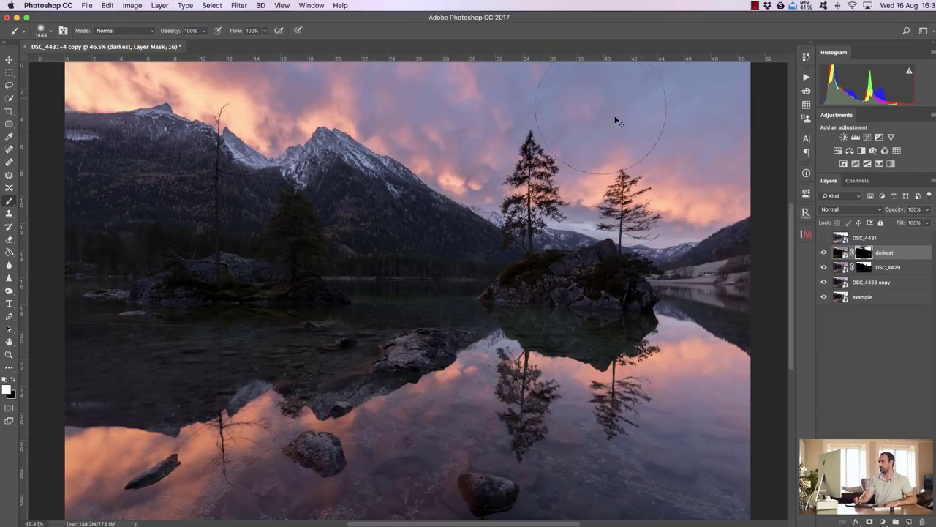
Step: Open the darkest smart object in Camera Raw and set Highlights to -40 and Clarity to +33
{"action": "double_click", "coordinate": [843, 254]}
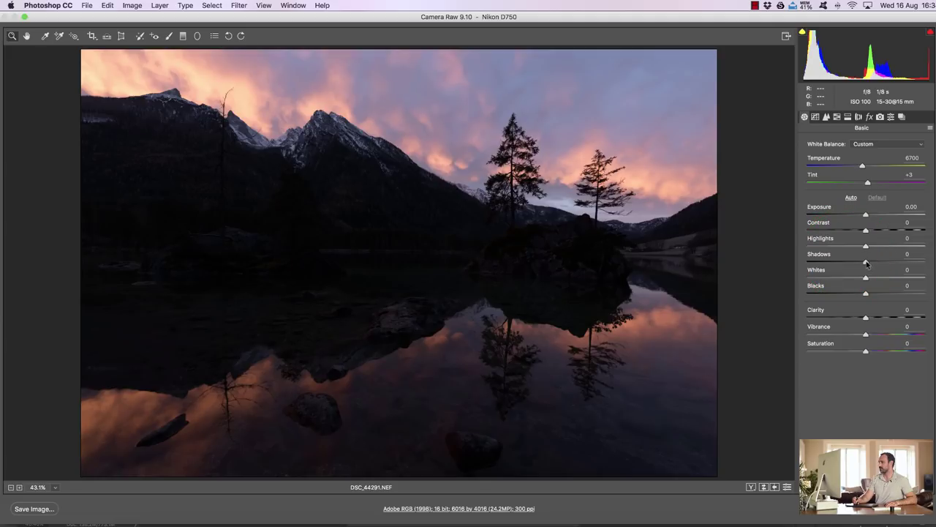
{"action": "left_click_drag", "start_coordinate": [865, 248], "coordinate": [841, 244]}
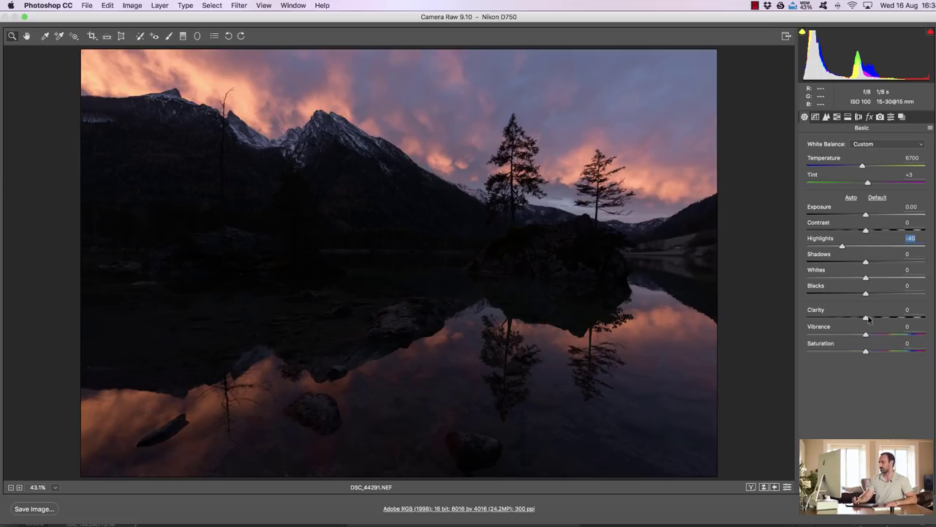
{"action": "left_click_drag", "start_coordinate": [864, 317], "coordinate": [877, 316]}
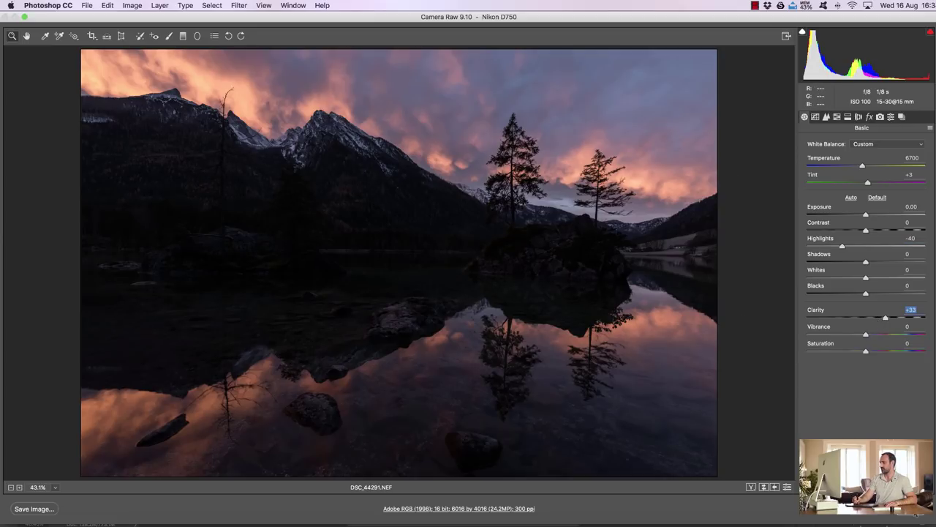
{"action": "key", "text": "Return"}
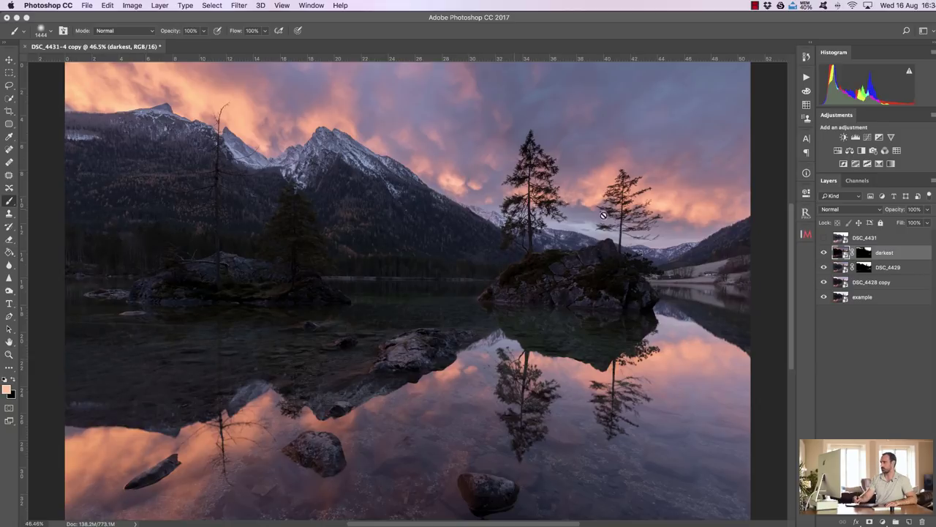
Step: Paint white on the darkest layer's mask over the upper middle sky at 50% brush opacity
{"action": "left_click", "coordinate": [865, 253]}
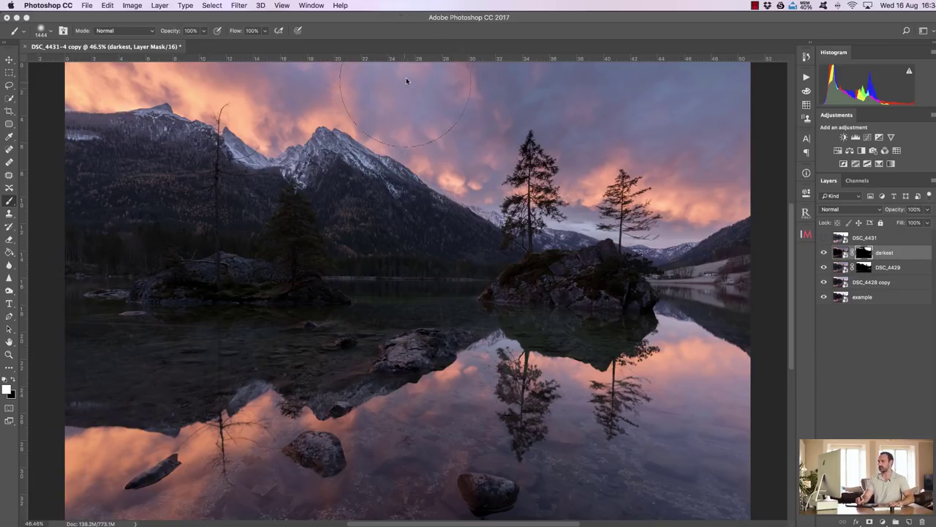
{"action": "key", "text": "5"}
{"action": "left_click", "coordinate": [430, 74]}
{"action": "mouse_move", "coordinate": [414, 108]}
{"action": "left_mouse_down"}
{"action": "mouse_move", "coordinate": [444, 94]}
{"action": "mouse_move", "coordinate": [361, 67]}
{"action": "left_mouse_up"}
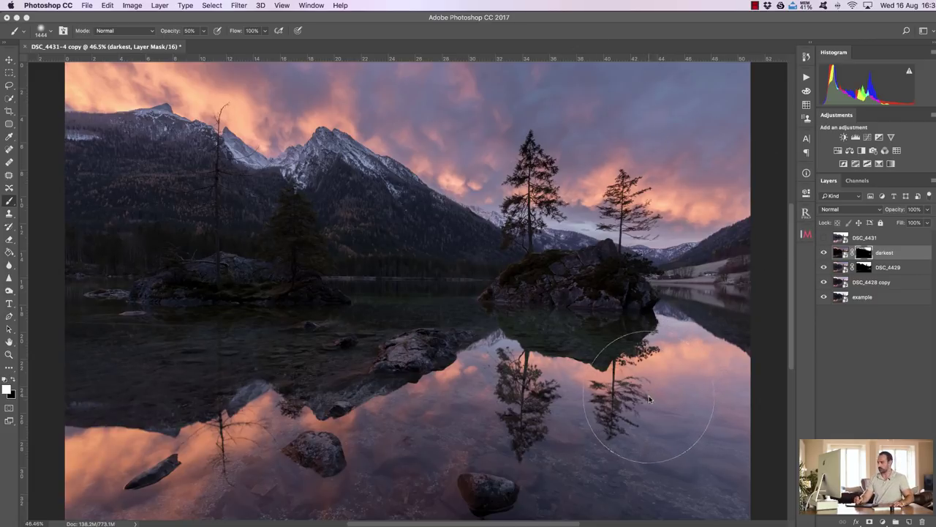
Step: Paint the darkest mask over the sky's reflection around the mirrored trees at 30% brush opacity
{"action": "key", "text": "3"}
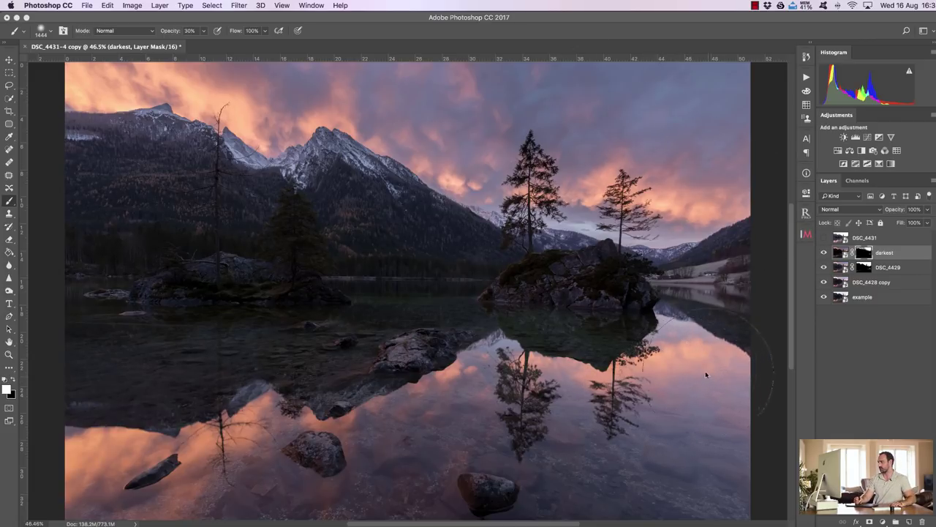
{"action": "left_click", "coordinate": [691, 346]}
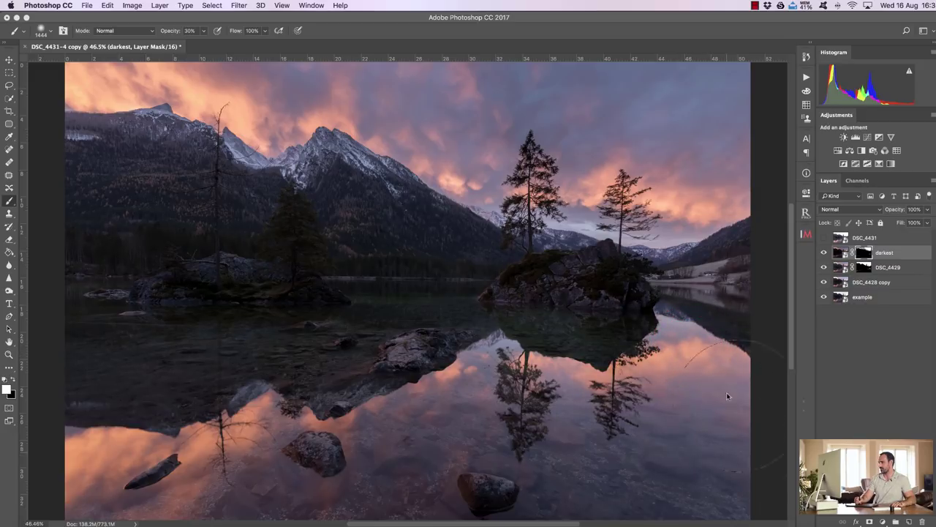
{"action": "left_click", "coordinate": [685, 347]}
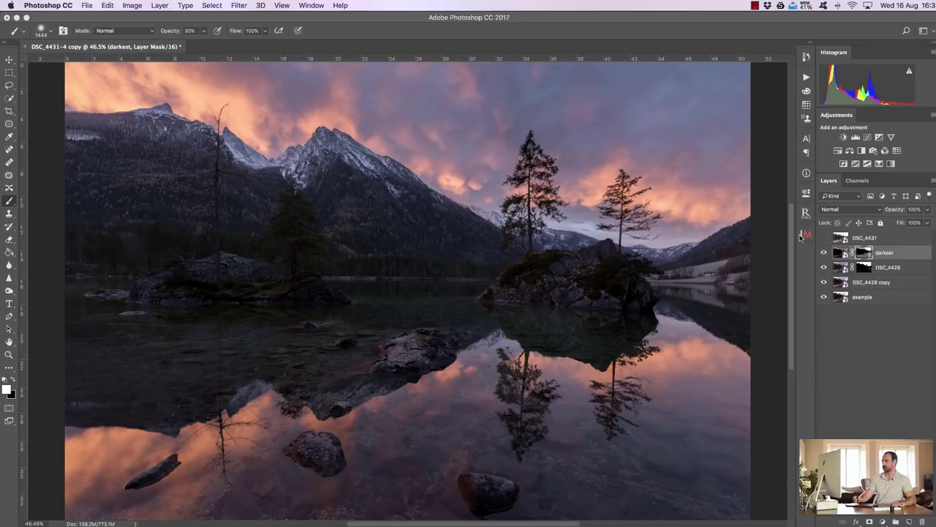
Step: Check the darkest layer's effect on the sky and mountains by switching it off and on
{"action": "left_click", "coordinate": [824, 253]}
{"action": "left_click", "coordinate": [825, 252]}
{"action": "left_click", "coordinate": [825, 252]}
{"action": "left_click", "coordinate": [824, 253]}
{"action": "left_click", "coordinate": [824, 252]}
{"action": "left_click", "coordinate": [824, 252]}
Step: Paint black at 100% opacity with a smaller brush on the darkest mask over the mountainside, and check the layer's effect
{"action": "left_click_drag", "start_coordinate": [328, 204], "coordinate": [314, 205]}
{"action": "key", "text": "0"}
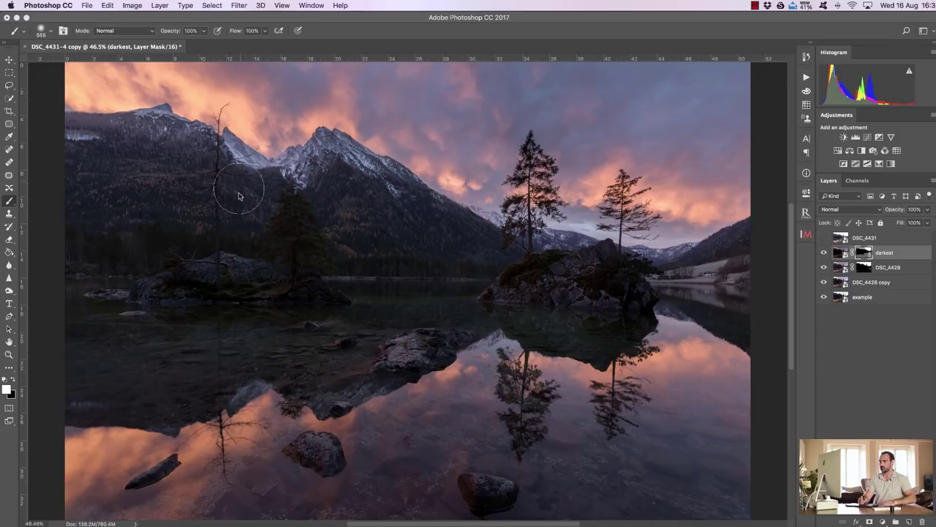
{"action": "left_click", "coordinate": [13, 380]}
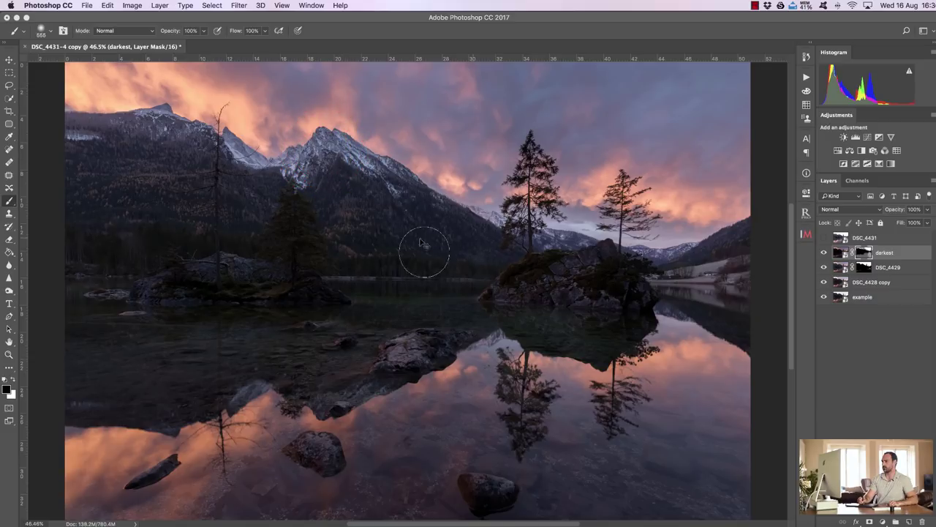
{"action": "left_click", "coordinate": [824, 252]}
{"action": "left_click", "coordinate": [825, 252]}
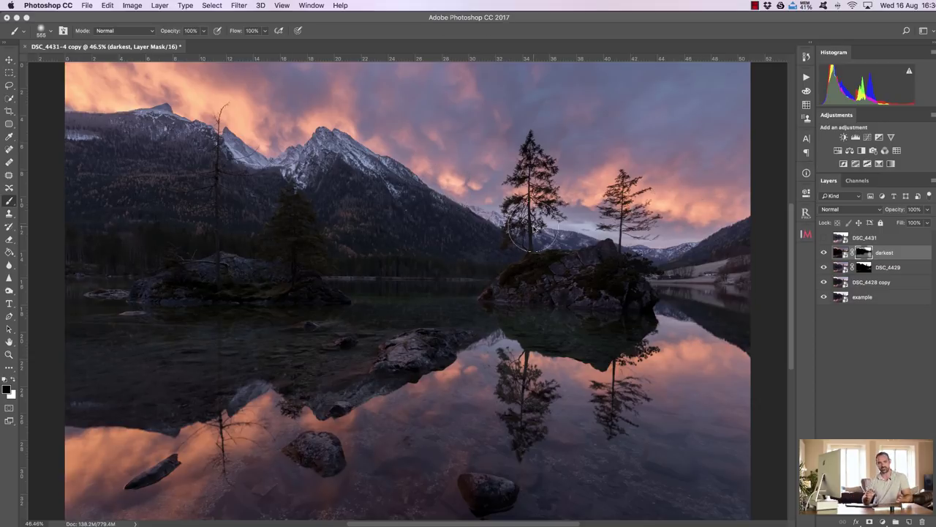
Step: Hide the darkest, DSC_4429 and DSC_4428 copy layers, and show DSC_4428 copy and DSC_4429 again to review each exposure's contribution
{"action": "left_click", "coordinate": [824, 252]}
{"action": "left_click", "coordinate": [888, 267]}
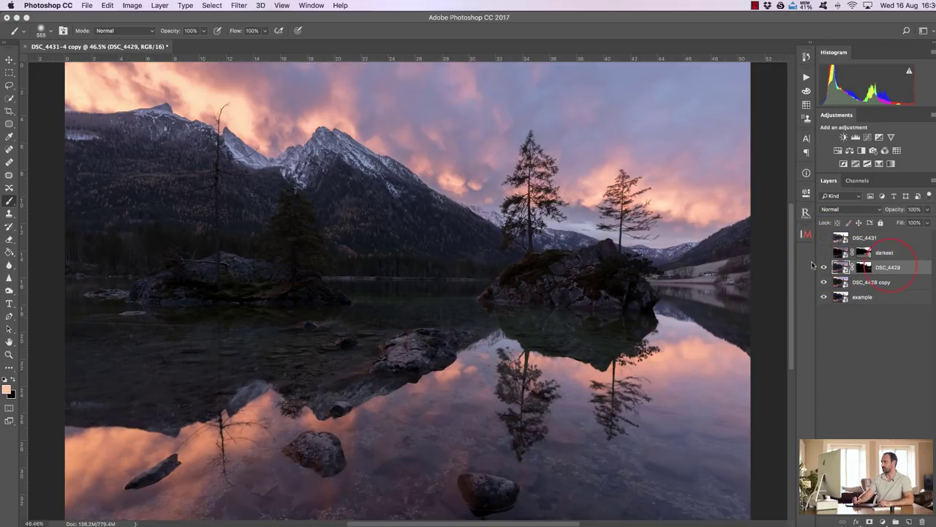
{"action": "left_click", "coordinate": [824, 283]}
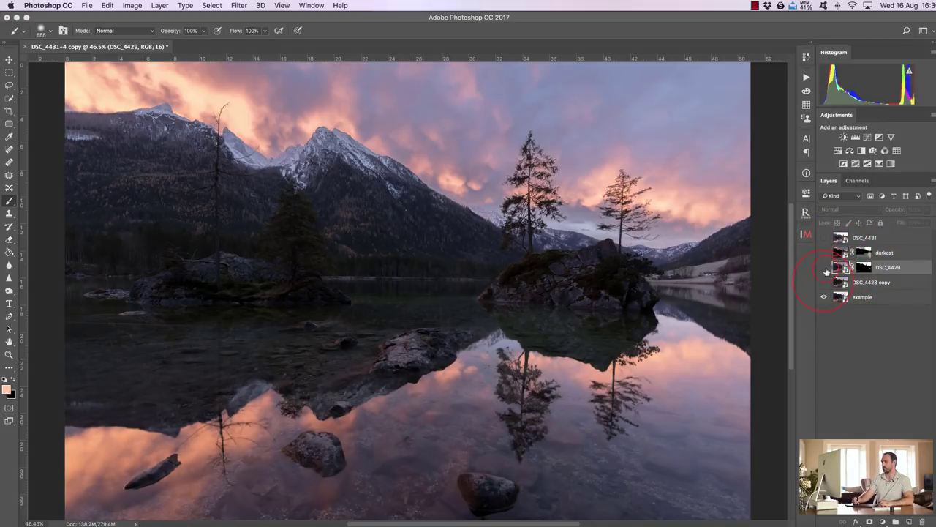
{"action": "left_click", "coordinate": [825, 267]}
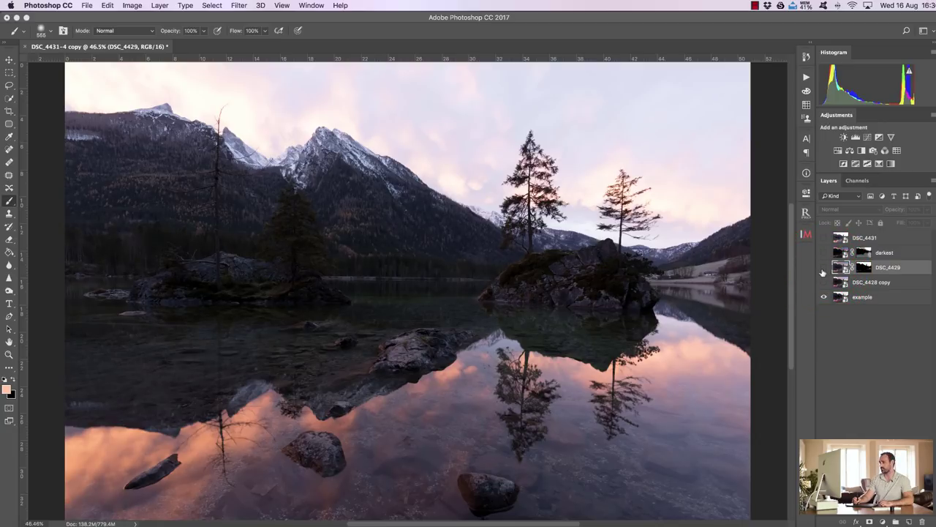
{"action": "left_click", "coordinate": [824, 283]}
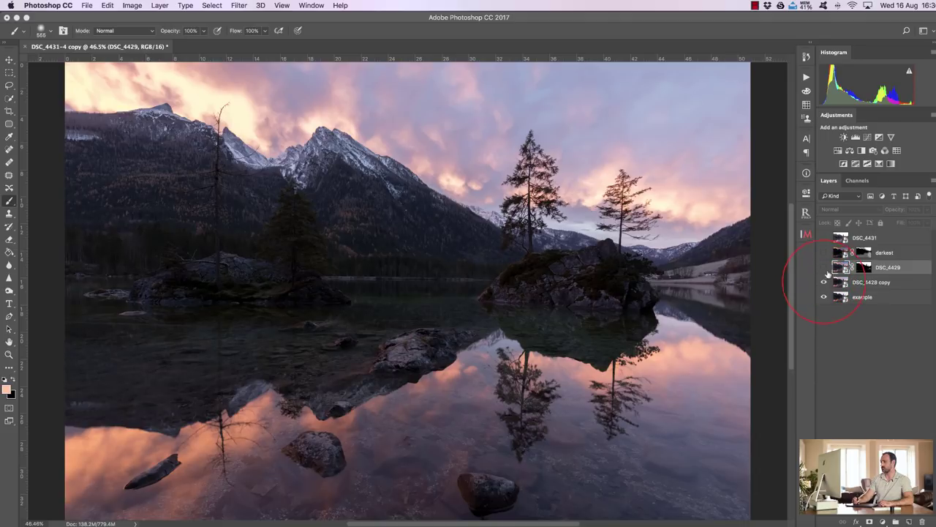
{"action": "left_click", "coordinate": [824, 267]}
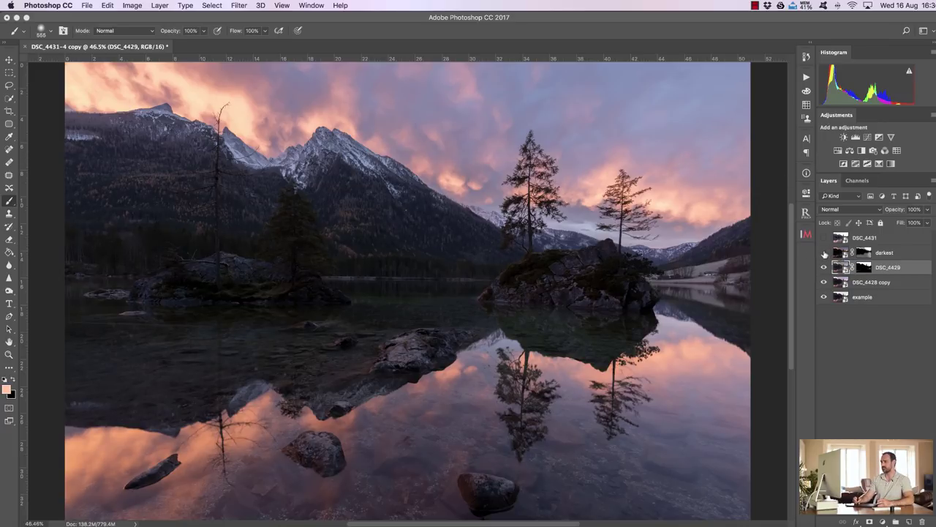
Step: Compare the blend with and without the darkest layer above DSC_4429, leaving the darkest layer hidden
{"action": "left_click", "coordinate": [824, 253]}
{"action": "left_click", "coordinate": [824, 253]}
{"action": "left_click", "coordinate": [824, 254]}
{"action": "left_click", "coordinate": [824, 253]}
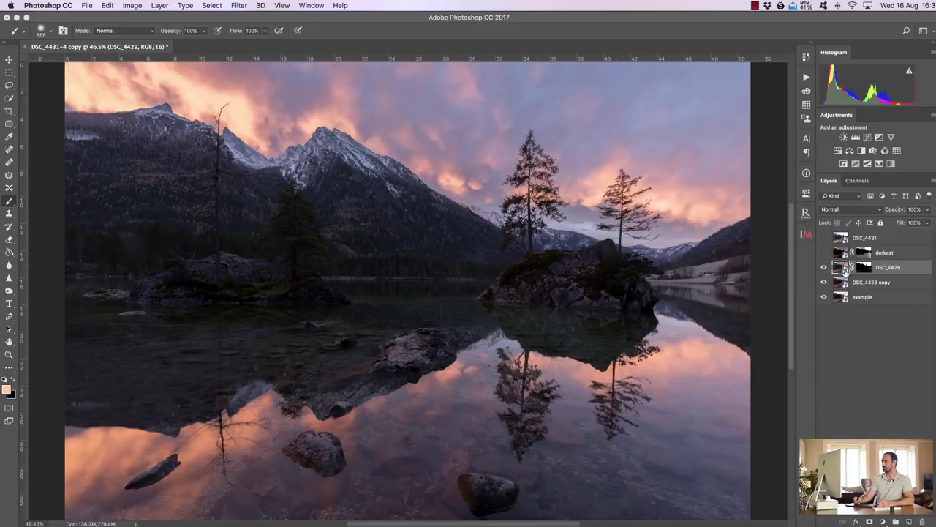
Step: Reopen the DSC_4429 smart object in Camera Raw and set Whites to -7
{"action": "double_click", "coordinate": [844, 270]}
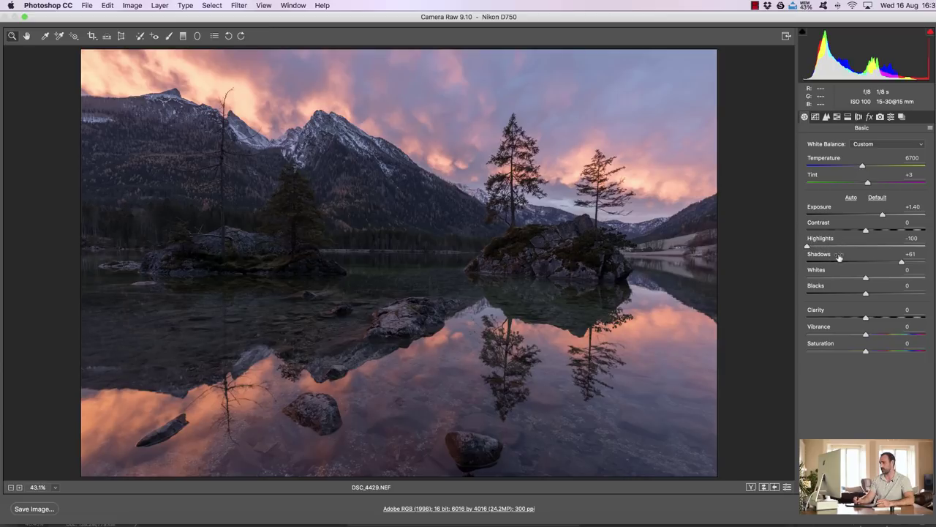
{"action": "mouse_move", "coordinate": [868, 278]}
{"action": "left_mouse_down"}
{"action": "mouse_move", "coordinate": [827, 277]}
{"action": "mouse_move", "coordinate": [864, 279]}
{"action": "left_mouse_up"}
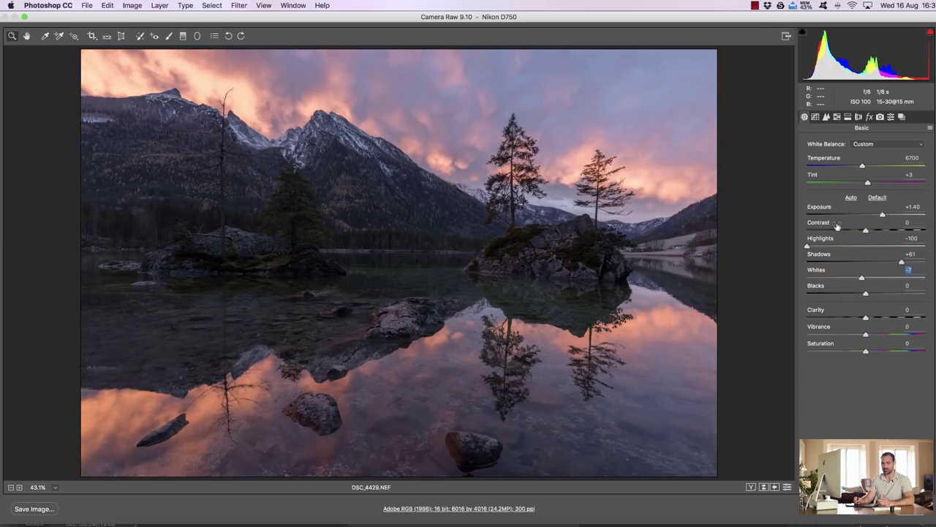
{"action": "left_click", "coordinate": [912, 514]}
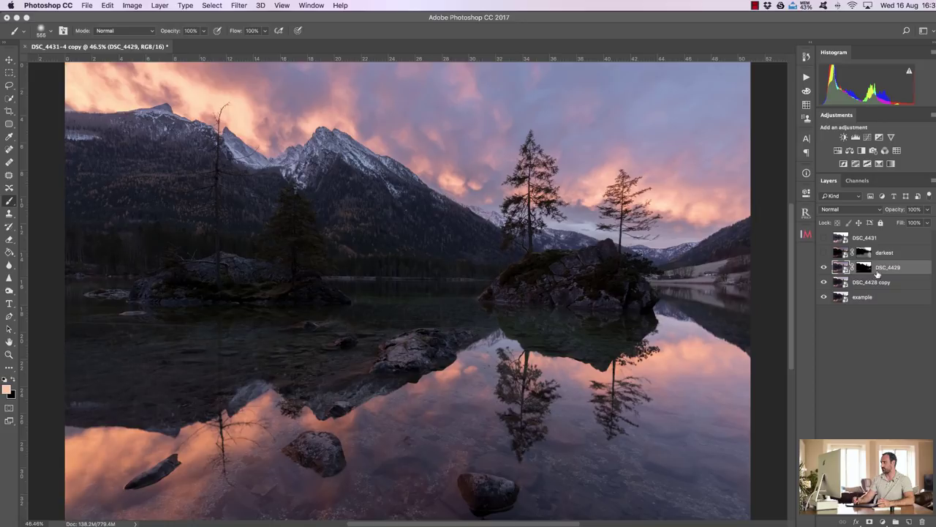
Step: Show and select the darkest layer, and compare the image with the three blended exposure layers off and on
{"action": "left_click", "coordinate": [823, 252]}
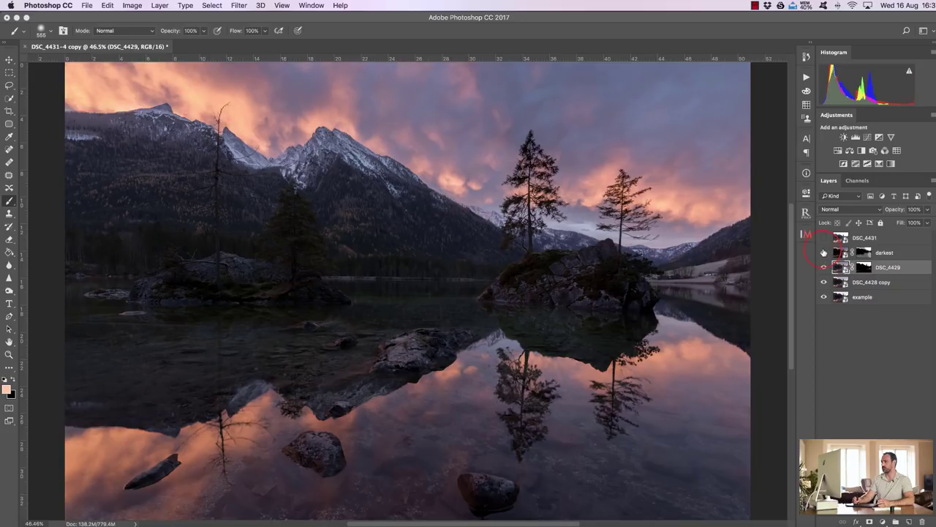
{"action": "left_click", "coordinate": [884, 255]}
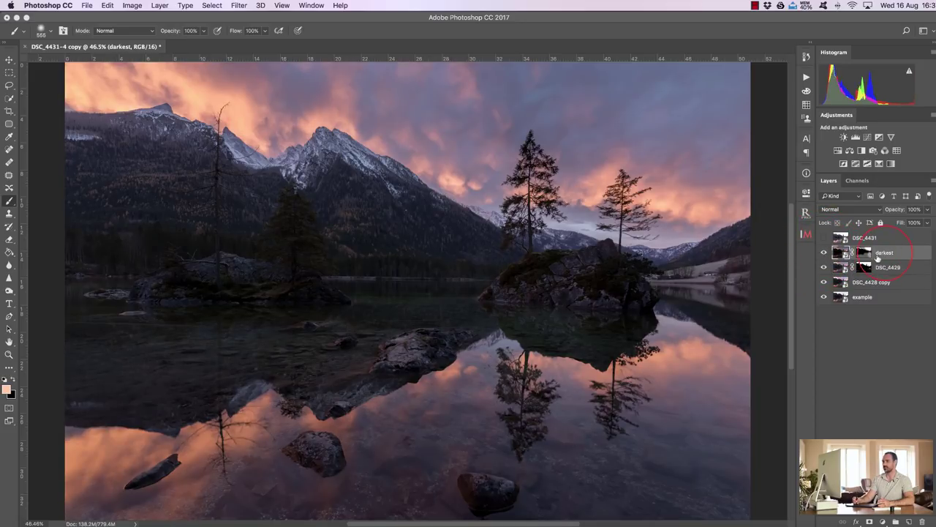
{"action": "left_click_drag", "start_coordinate": [824, 283], "coordinate": [825, 253]}
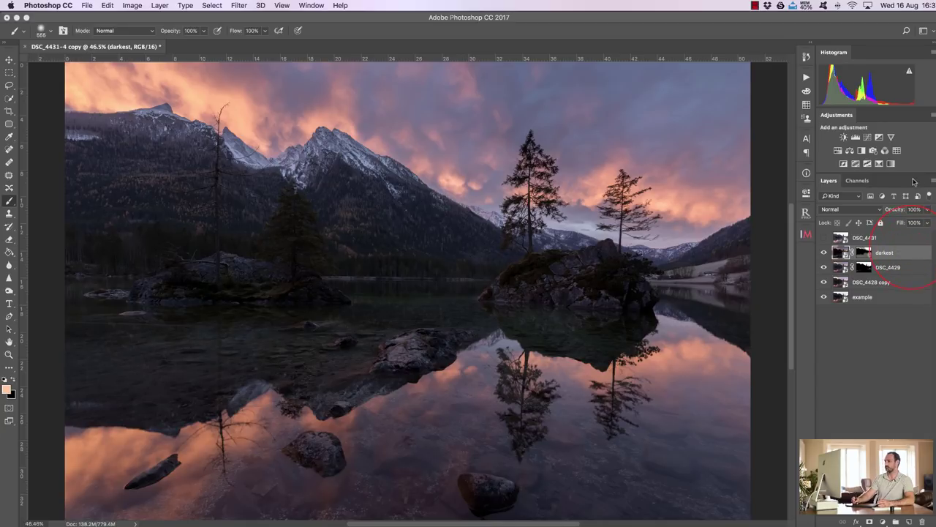
Step: Lower the darkest layer's opacity to 58% and compare the image with that layer off and on
{"action": "left_click_drag", "start_coordinate": [899, 210], "coordinate": [889, 211]}
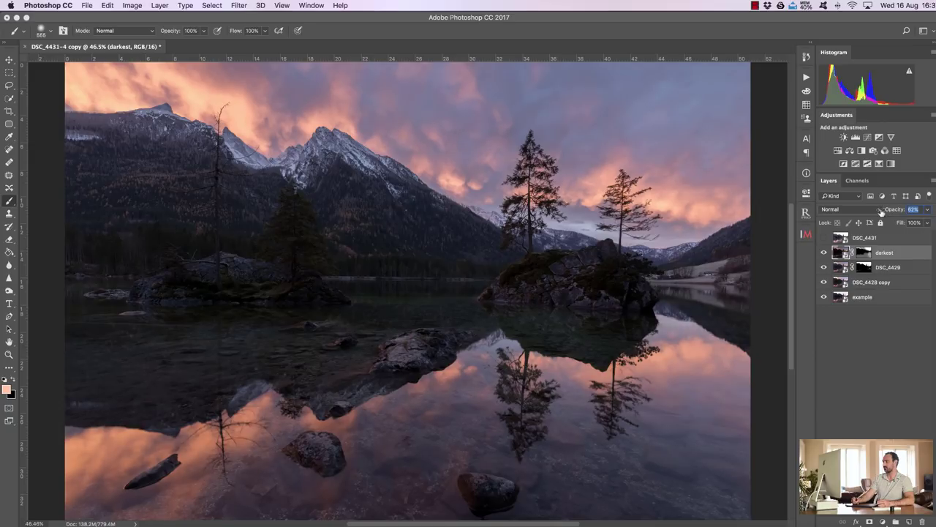
{"action": "left_click_drag", "start_coordinate": [880, 211], "coordinate": [878, 211]}
{"action": "left_click", "coordinate": [824, 252]}
{"action": "left_click", "coordinate": [824, 252]}
{"action": "left_click", "coordinate": [824, 253]}
{"action": "left_click", "coordinate": [824, 253]}
{"action": "left_click", "coordinate": [824, 252]}
{"action": "left_click", "coordinate": [825, 252]}
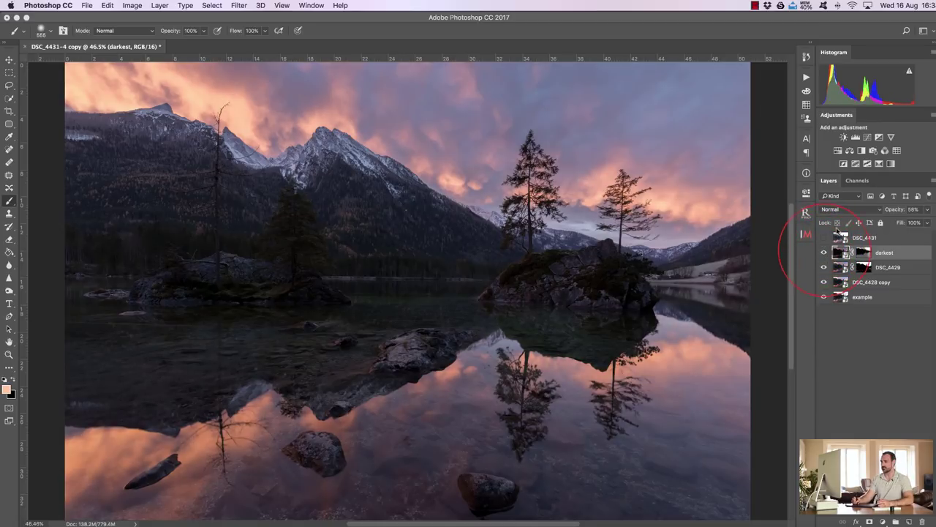
Step: Show and select the bright DSC_4431 layer, comparing the image with it on and off
{"action": "left_click", "coordinate": [824, 238]}
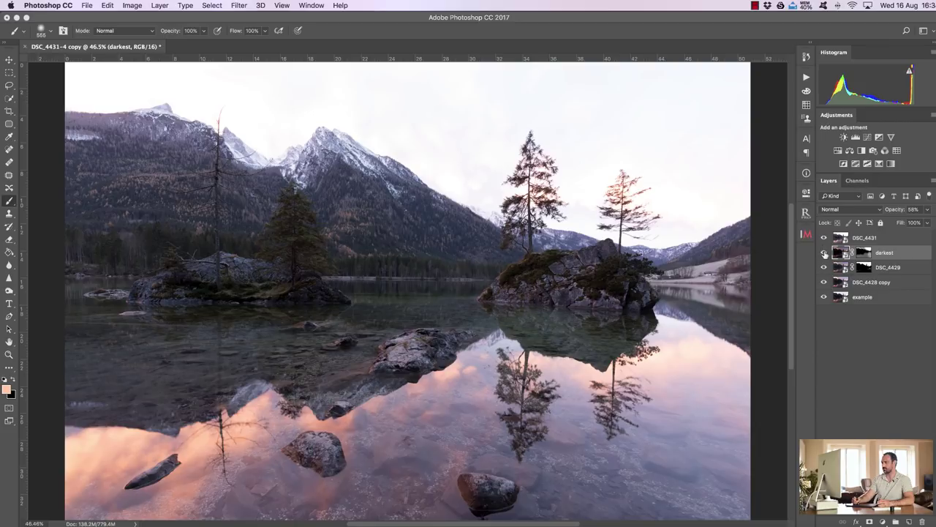
{"action": "left_click", "coordinate": [825, 238]}
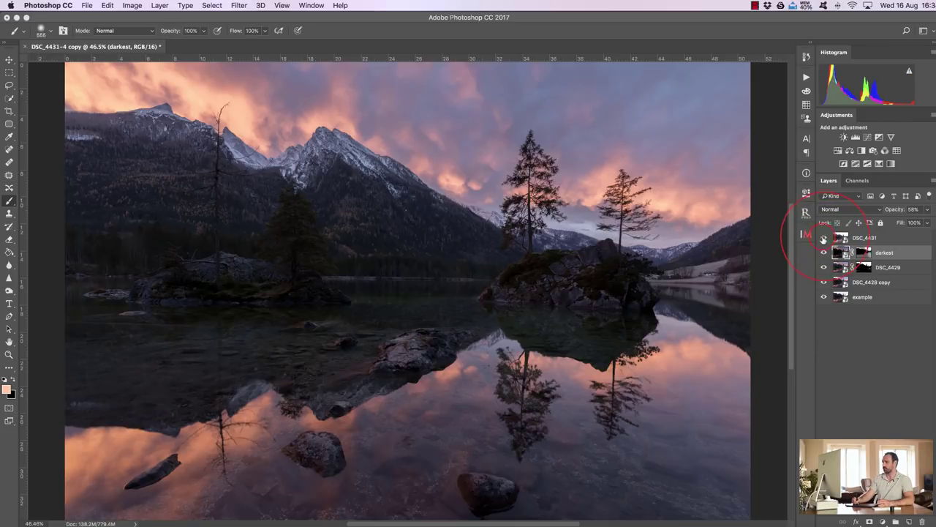
{"action": "left_click", "coordinate": [824, 238]}
{"action": "left_click", "coordinate": [863, 238]}
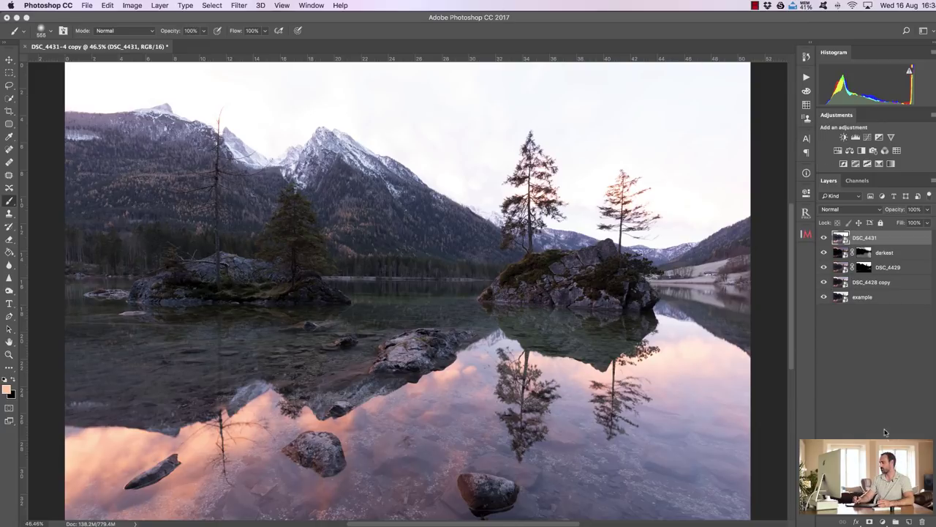
Step: Add a mask to DSC_4431 and use Apply Image with the inverted merged RGB channel, Multiply blending and 100% opacity
{"action": "left_click", "coordinate": [868, 521]}
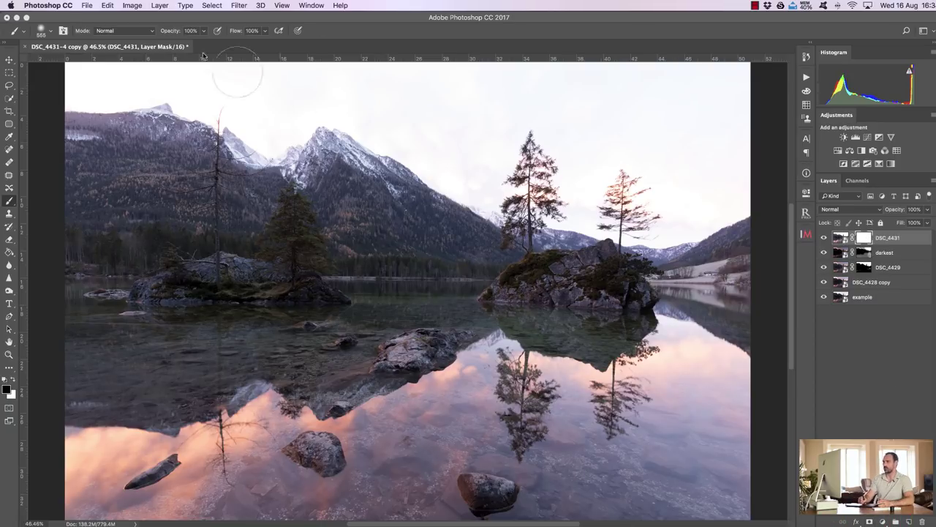
{"action": "left_click", "coordinate": [133, 5]}
{"action": "left_click", "coordinate": [183, 153]}
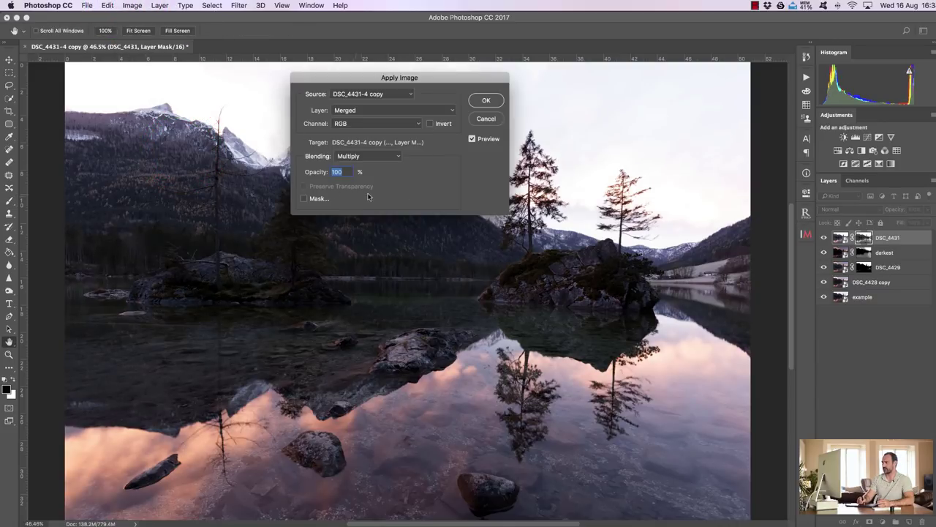
{"action": "left_click", "coordinate": [432, 124]}
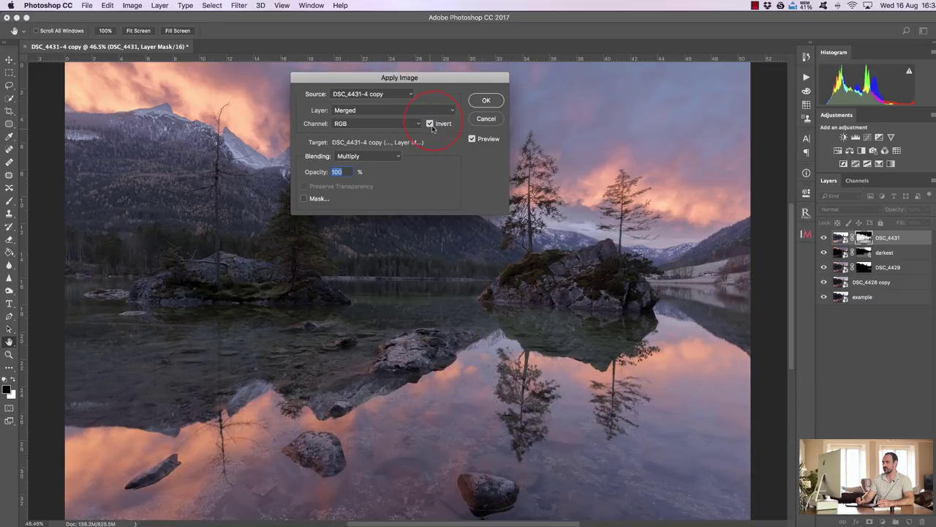
{"action": "left_click", "coordinate": [487, 102]}
{"action": "key", "text": "b"}
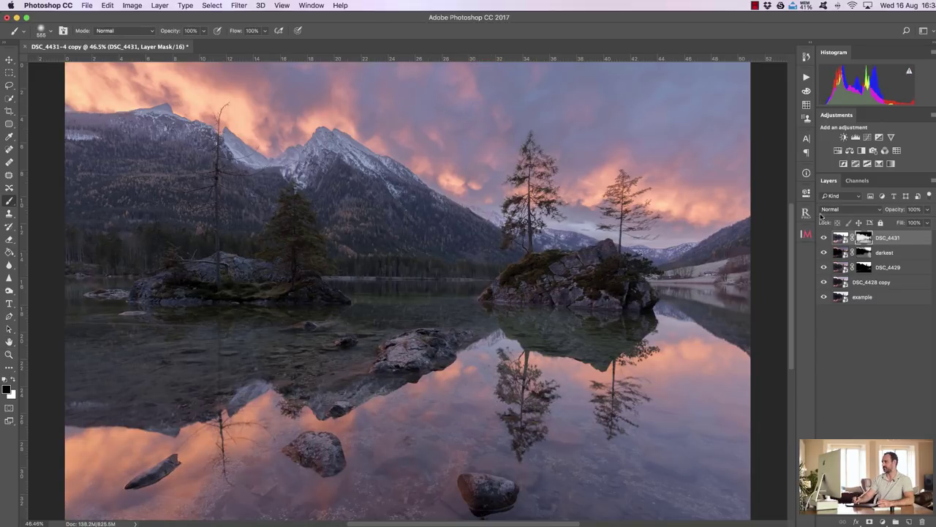
Step: Try DSC_4431 at 38% opacity, compare it off and on, and undo back to the unmasked layer
{"action": "left_click_drag", "start_coordinate": [903, 209], "coordinate": [873, 209]}
{"action": "left_click", "coordinate": [822, 239]}
{"action": "left_click", "coordinate": [823, 239]}
{"action": "left_click", "coordinate": [824, 237]}
{"action": "left_click", "coordinate": [825, 238]}
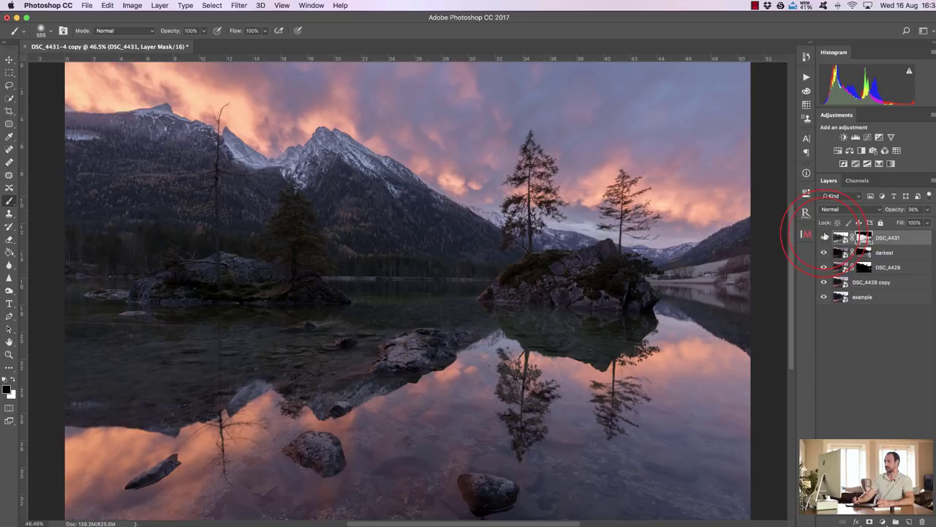
{"action": "key", "text": "super+alt+z"}
{"action": "key", "text": "super+alt+z"}
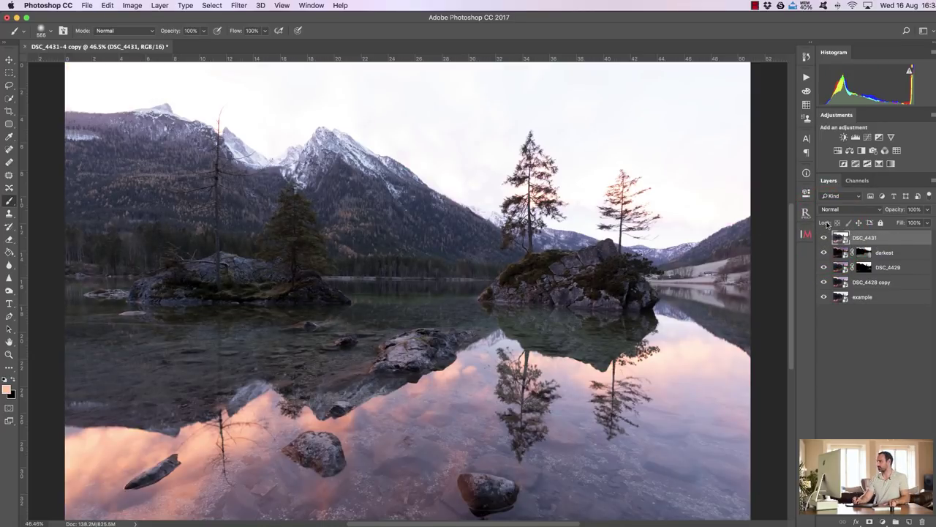
Step: Blend DSC_4431 through InstaMask's first D luminosity mask and lower the resulting layer's opacity to 55%
{"action": "left_click", "coordinate": [806, 234]}
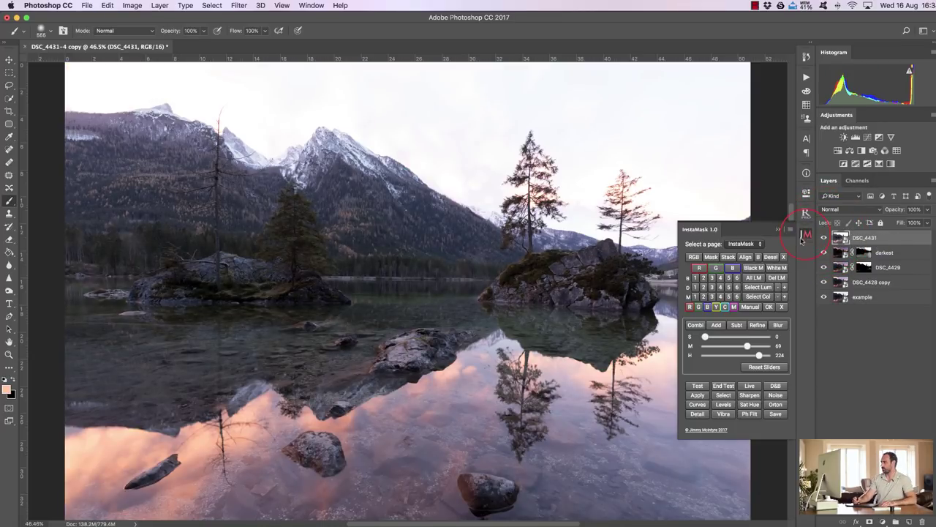
{"action": "left_click", "coordinate": [698, 288]}
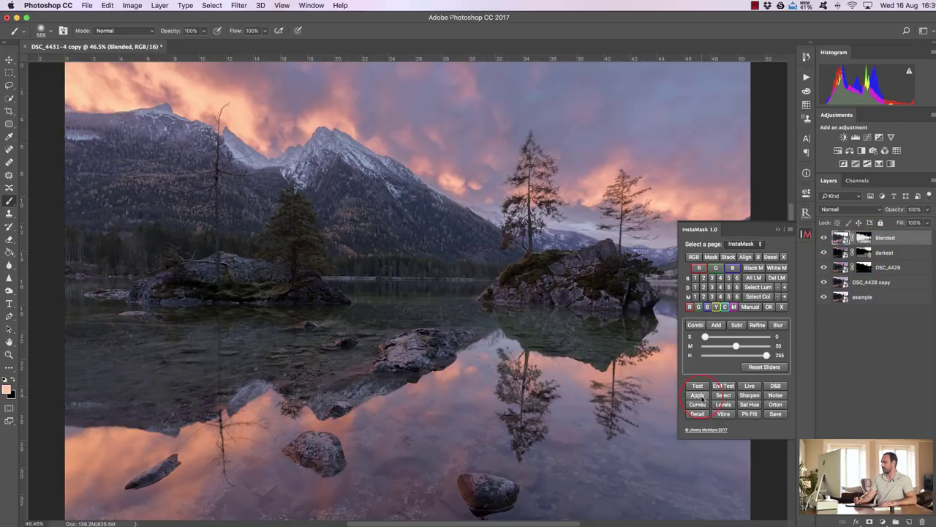
{"action": "left_click", "coordinate": [778, 229]}
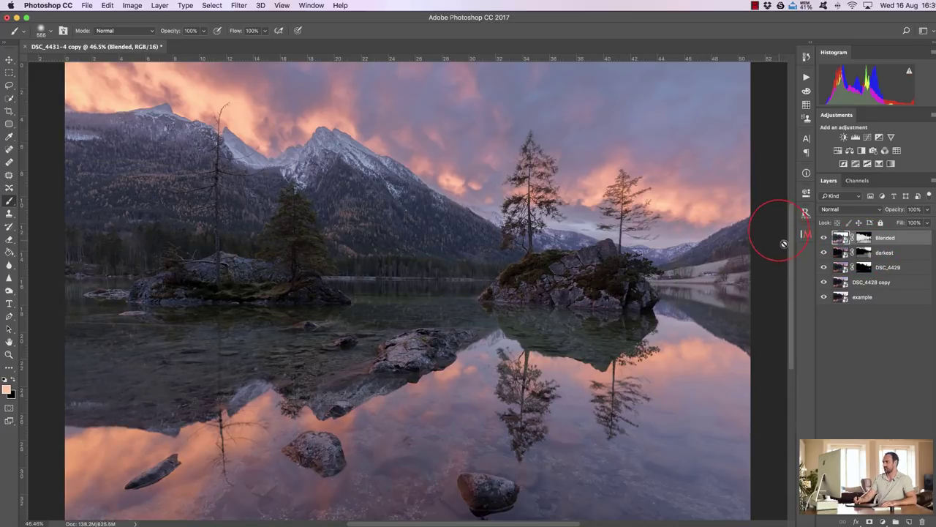
{"action": "left_click_drag", "start_coordinate": [900, 215], "coordinate": [859, 212]}
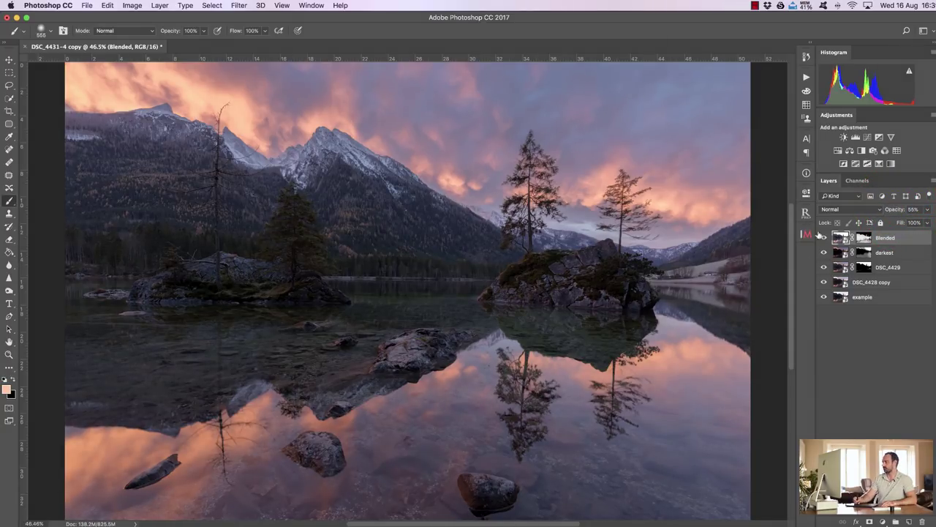
Step: Paint black on the Blended layer's mask over the foreground water, and compare the image with the layer off and on
{"action": "left_click", "coordinate": [865, 240]}
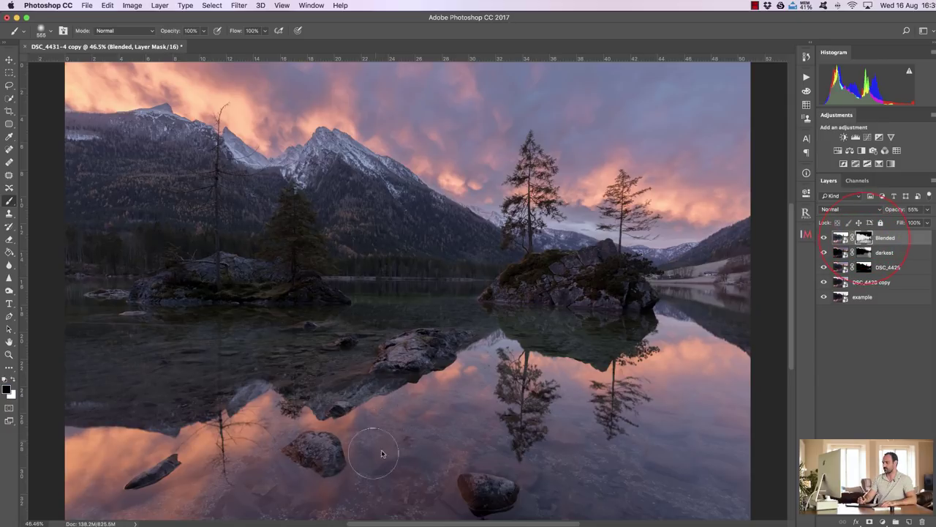
{"action": "mouse_move", "coordinate": [360, 428]}
{"action": "left_mouse_down"}
{"action": "mouse_move", "coordinate": [387, 407]}
{"action": "mouse_move", "coordinate": [438, 409]}
{"action": "mouse_move", "coordinate": [336, 439]}
{"action": "mouse_move", "coordinate": [161, 439]}
{"action": "left_mouse_up"}
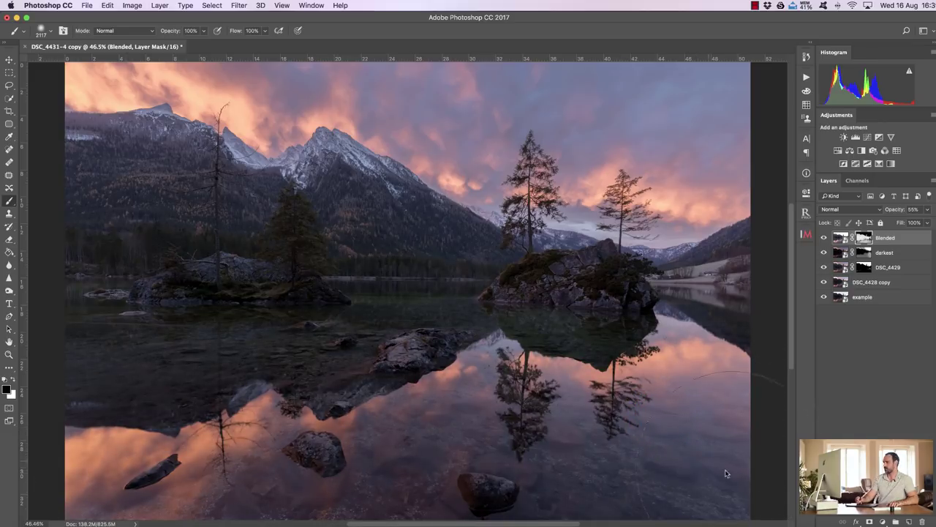
{"action": "left_click", "coordinate": [825, 238]}
{"action": "left_click", "coordinate": [825, 238]}
{"action": "left_click", "coordinate": [826, 238]}
{"action": "left_click", "coordinate": [826, 238]}
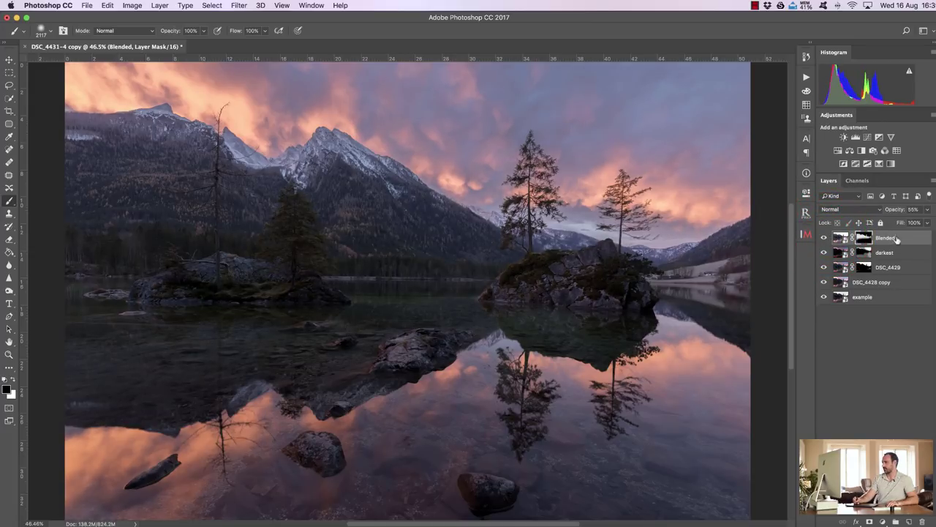
Step: Try the Blended layer at 34% opacity and compare the image with it off and on
{"action": "left_click_drag", "start_coordinate": [899, 210], "coordinate": [890, 226]}
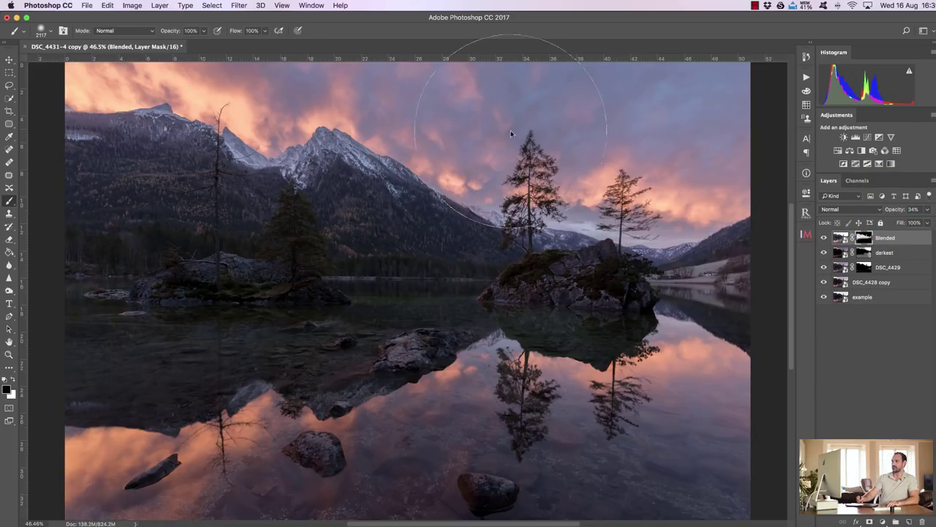
{"action": "left_click", "coordinate": [824, 238]}
{"action": "left_click", "coordinate": [824, 237]}
{"action": "left_click", "coordinate": [824, 238]}
{"action": "left_click", "coordinate": [825, 238]}
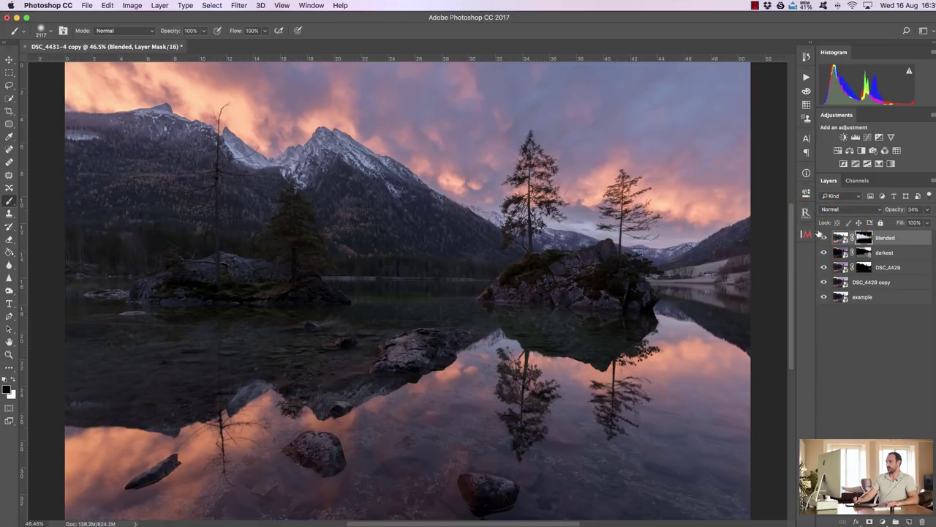
Step: Set the Blended layer's opacity to 62%, and set the brush to 30% opacity and 1452 px
{"action": "left_click_drag", "start_coordinate": [894, 210], "coordinate": [899, 211]}
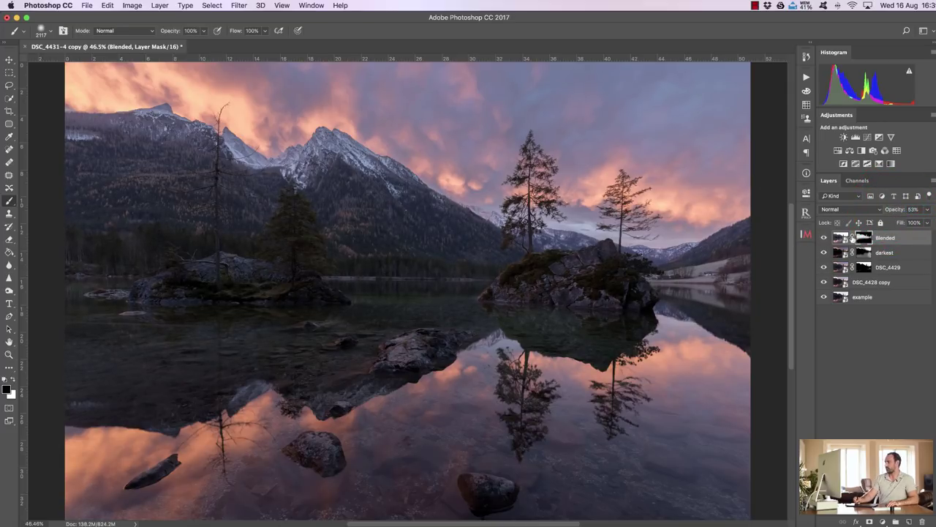
{"action": "left_click", "coordinate": [893, 212]}
{"action": "left_click_drag", "start_coordinate": [896, 211], "coordinate": [897, 211]}
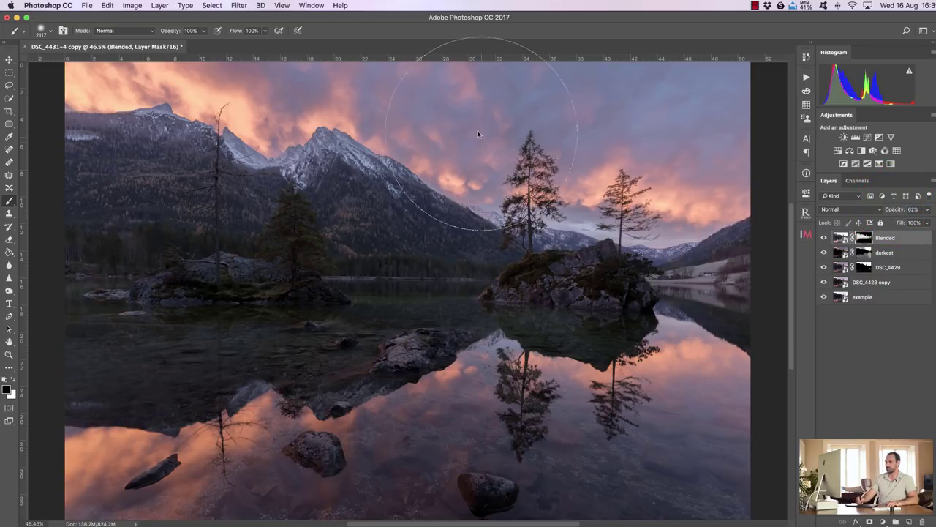
{"action": "key", "text": "3"}
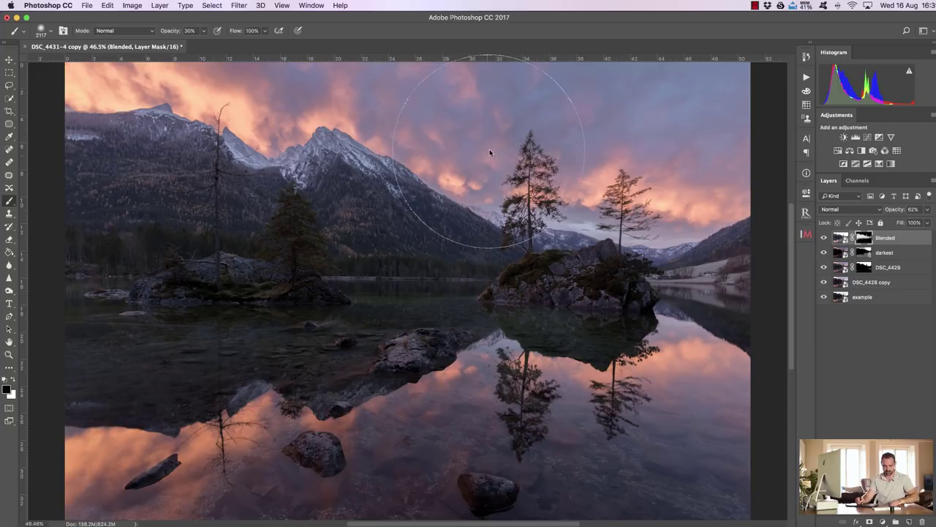
{"action": "mouse_move", "coordinate": [509, 142]}
{"action": "left_mouse_down", "text": "ctrl+alt"}
{"action": "mouse_move", "coordinate": [466, 142]}
{"action": "mouse_move", "coordinate": [472, 148]}
{"action": "left_mouse_up", "text": "ctrl+alt"}
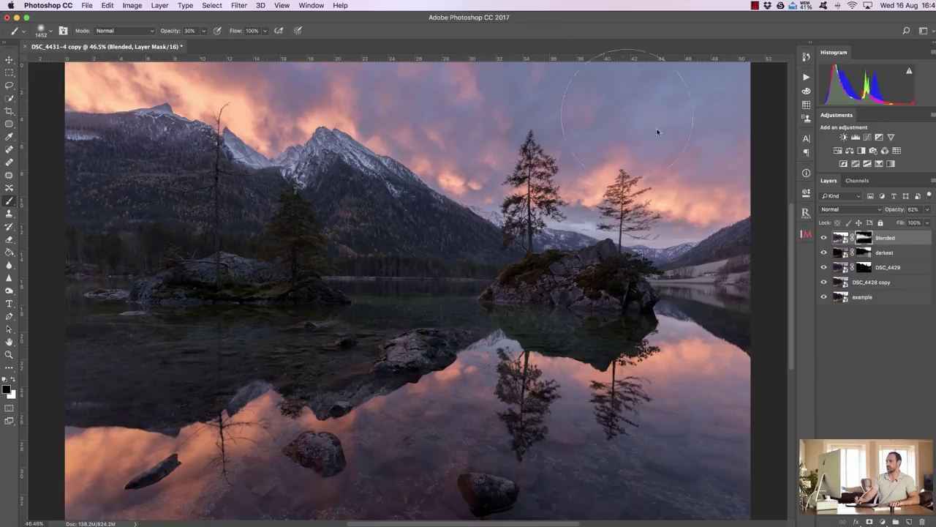
Step: Compare the image with the Blended layer off and on, and the full blend against the example layer alone
{"action": "left_click", "coordinate": [824, 237]}
{"action": "left_click", "coordinate": [824, 237]}
{"action": "left_click", "coordinate": [825, 237]}
{"action": "left_click", "coordinate": [825, 238]}
{"action": "left_click", "coordinate": [824, 238]}
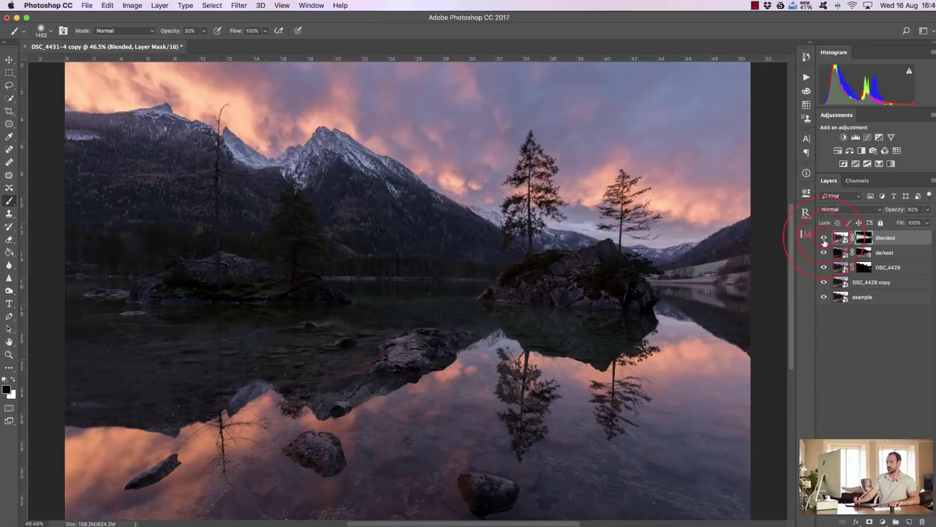
{"action": "left_click", "coordinate": [824, 238]}
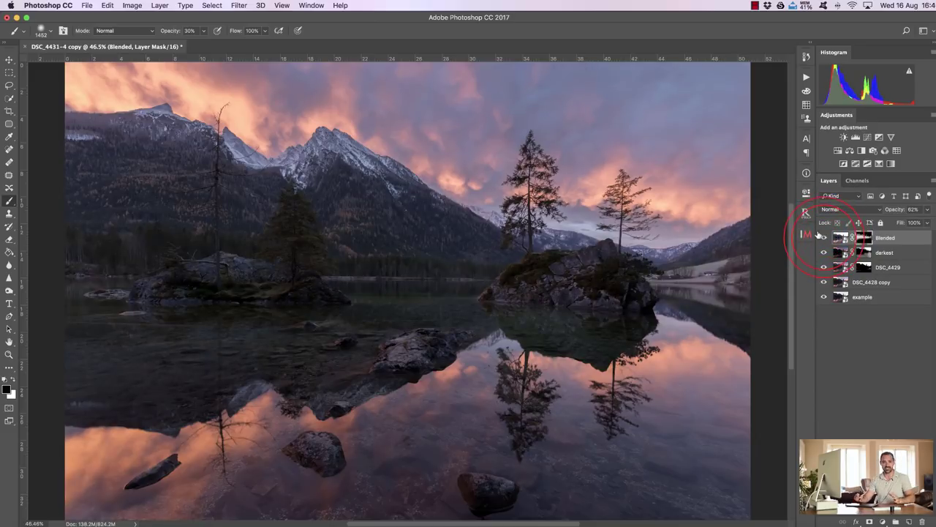
{"action": "left_click", "coordinate": [824, 282], "text": "alt"}
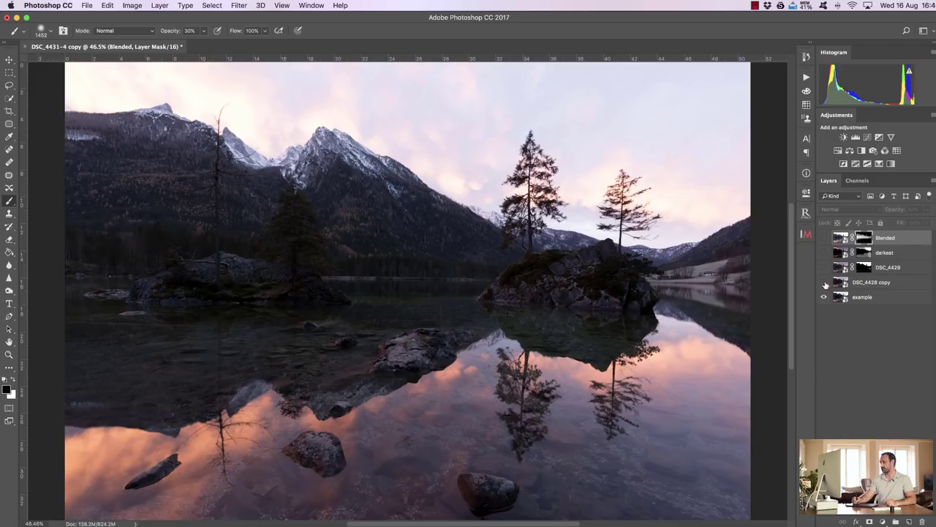
{"action": "left_click_drag", "start_coordinate": [824, 280], "coordinate": [821, 237]}
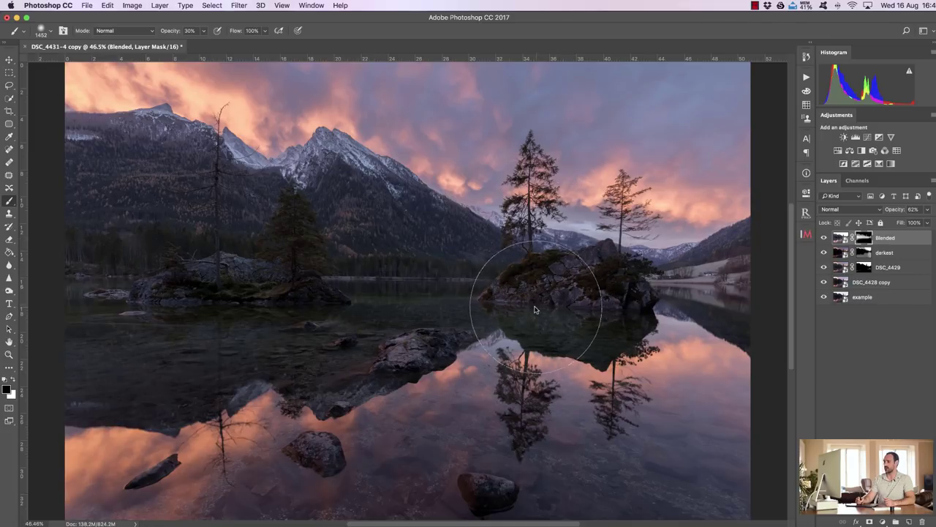
Step: Reopen the DSC_4428 copy smart object in Camera Raw and set Clarity to +26
{"action": "left_click", "coordinate": [846, 298]}
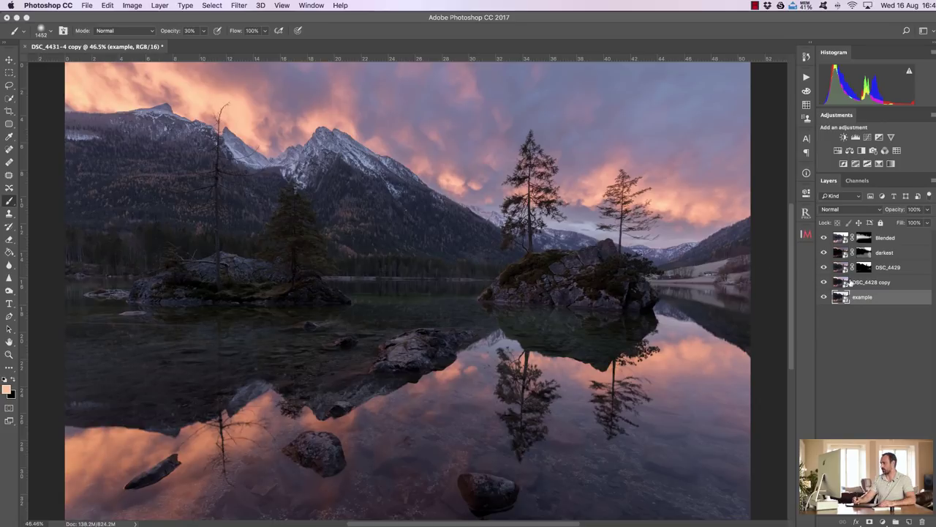
{"action": "left_click", "coordinate": [845, 285]}
{"action": "double_click", "coordinate": [845, 285]}
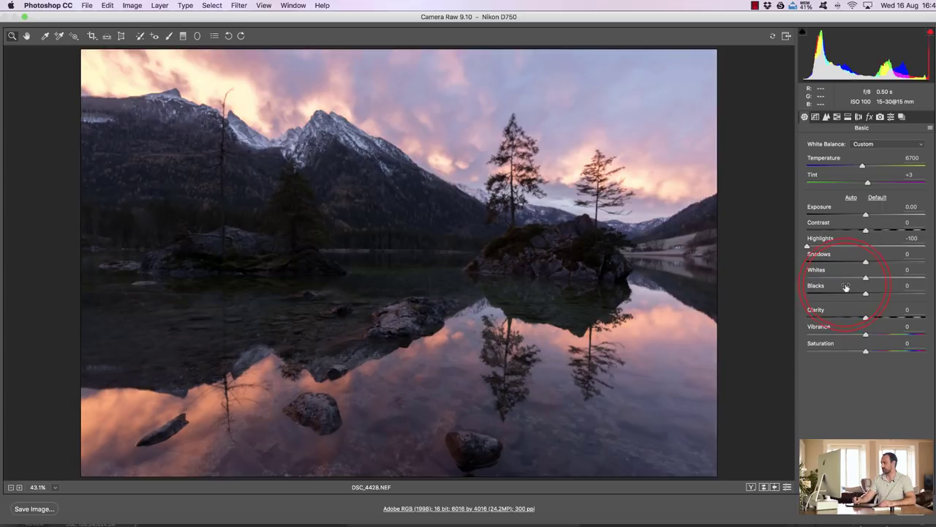
{"action": "left_click_drag", "start_coordinate": [871, 320], "coordinate": [882, 317]}
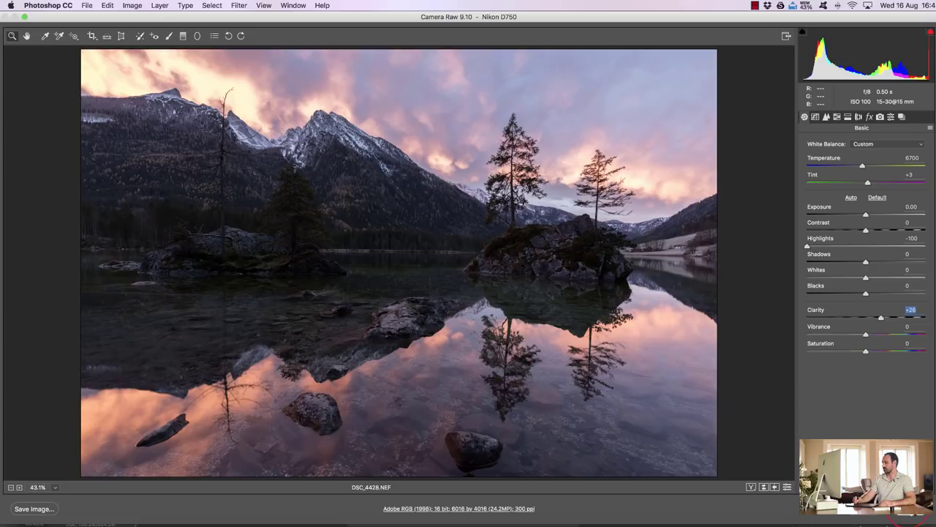
{"action": "key", "text": "Return"}
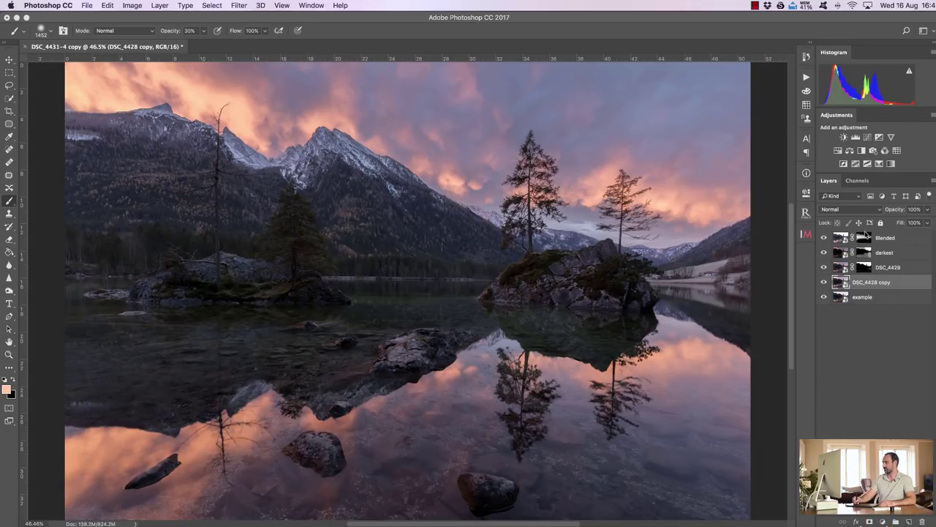
Step: Reopen the Blended smart object in Camera Raw and set Clarity to +23
{"action": "left_click", "coordinate": [845, 240]}
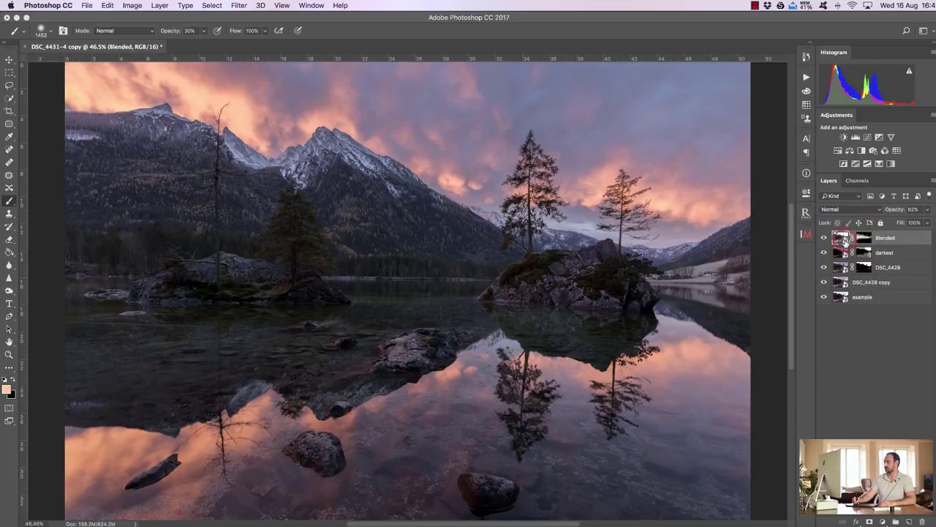
{"action": "left_click", "coordinate": [842, 239]}
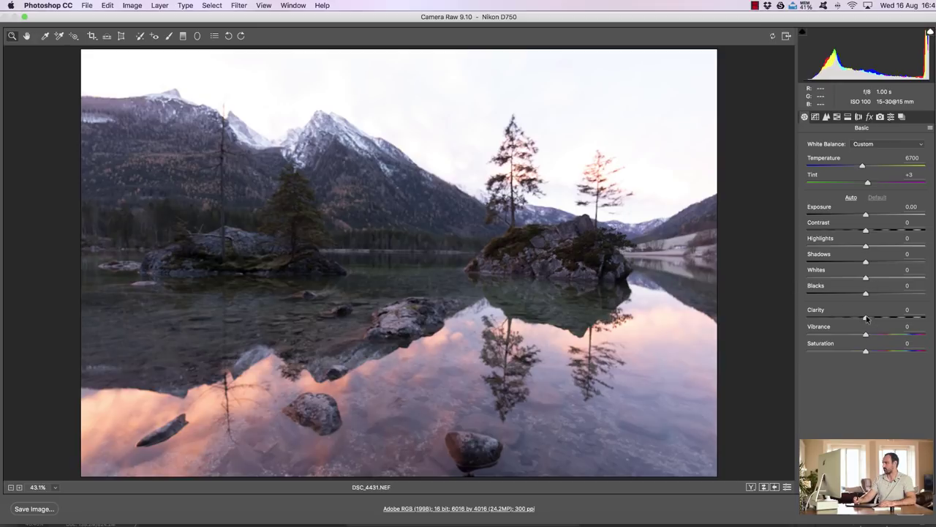
{"action": "left_click_drag", "start_coordinate": [874, 319], "coordinate": [880, 319]}
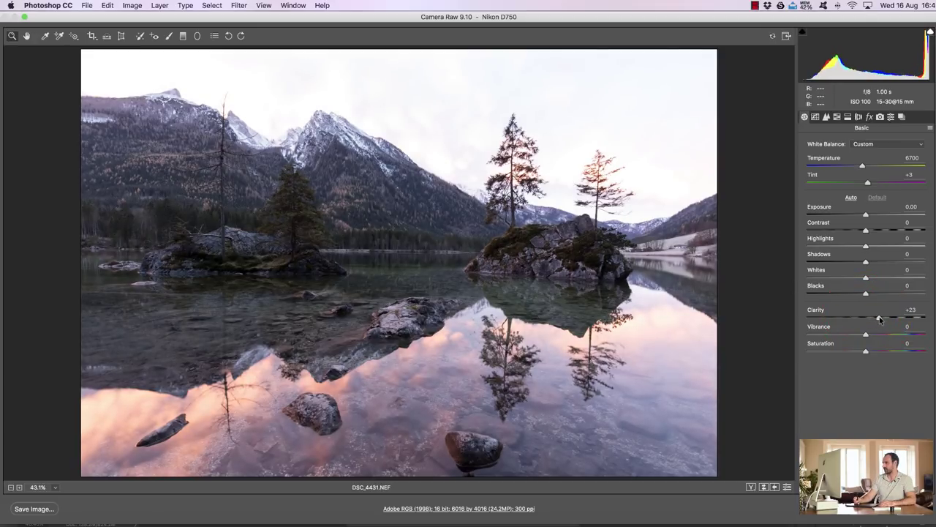
{"action": "key", "text": "Return"}
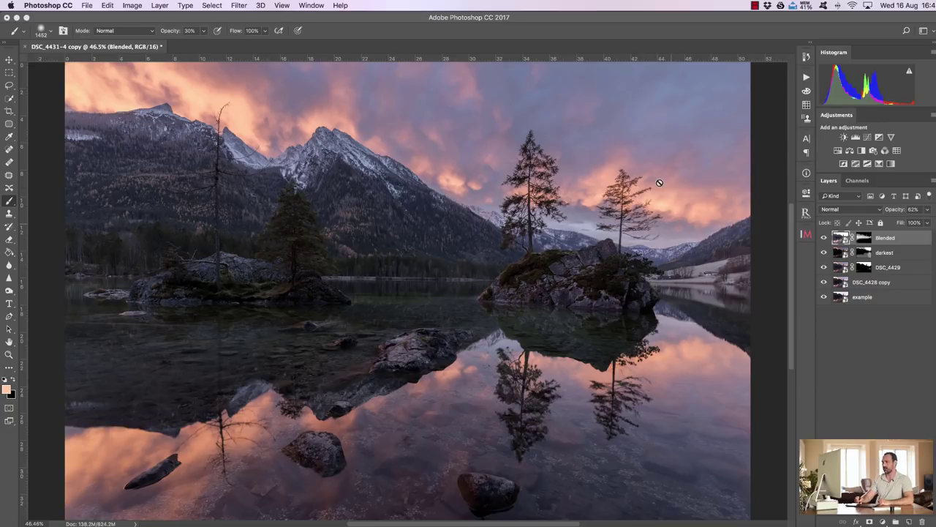
Step: Add a darkening Curves adjustment layer with a point at input 181, output 166, and invert its mask to black
{"action": "left_click", "coordinate": [869, 137]}
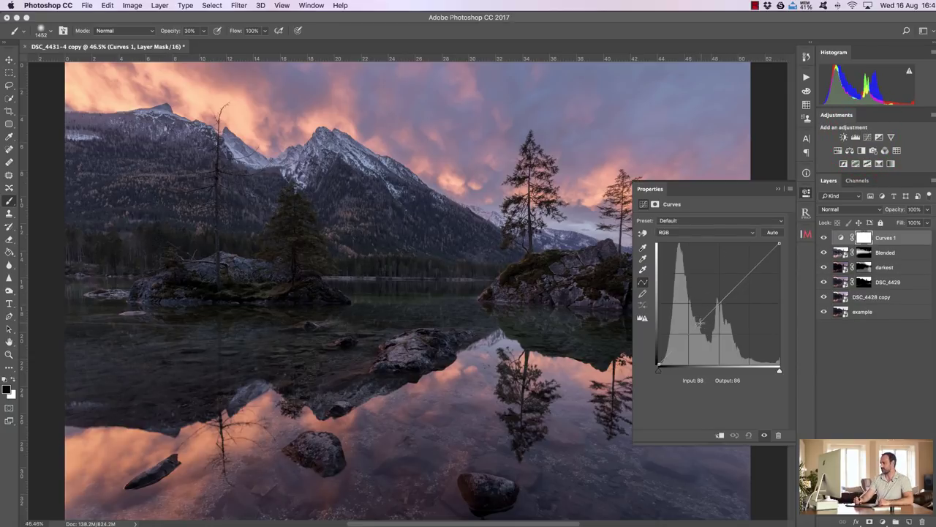
{"action": "left_click_drag", "start_coordinate": [740, 283], "coordinate": [743, 285]}
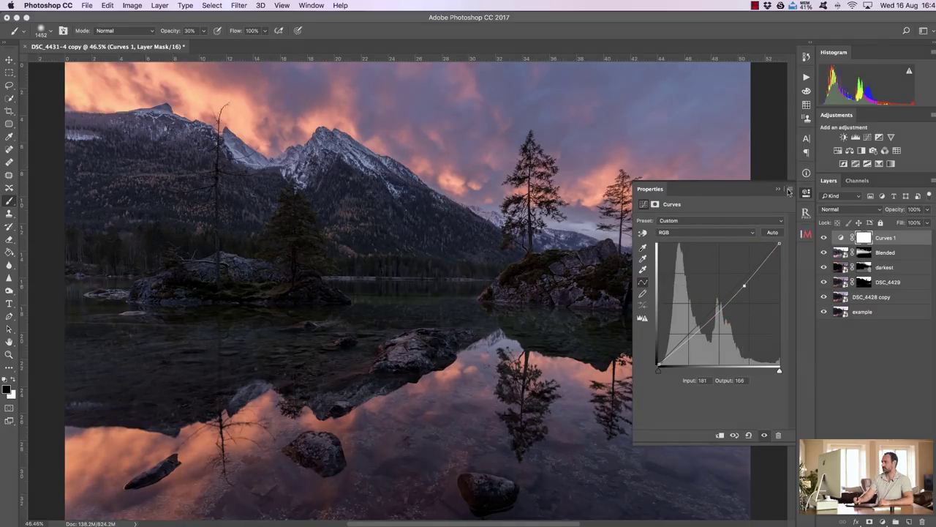
{"action": "left_click", "coordinate": [779, 189]}
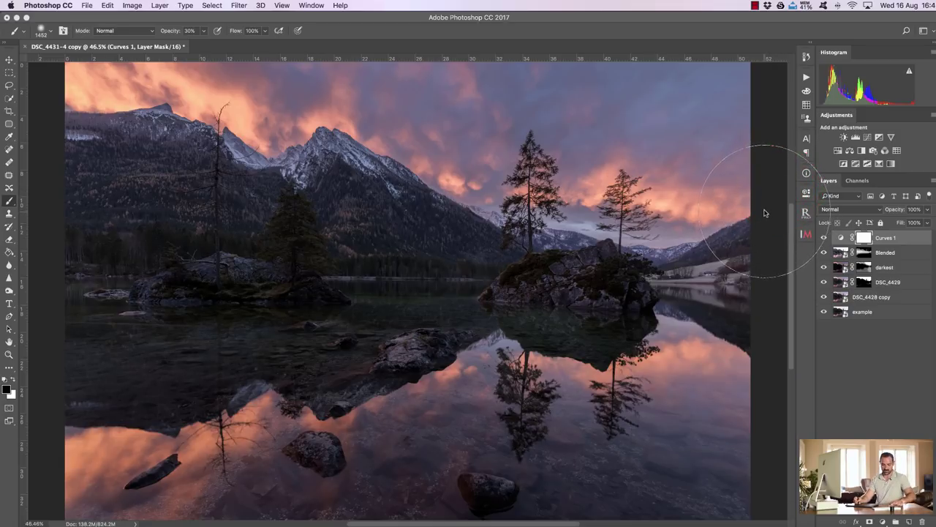
{"action": "key", "text": "super+i"}
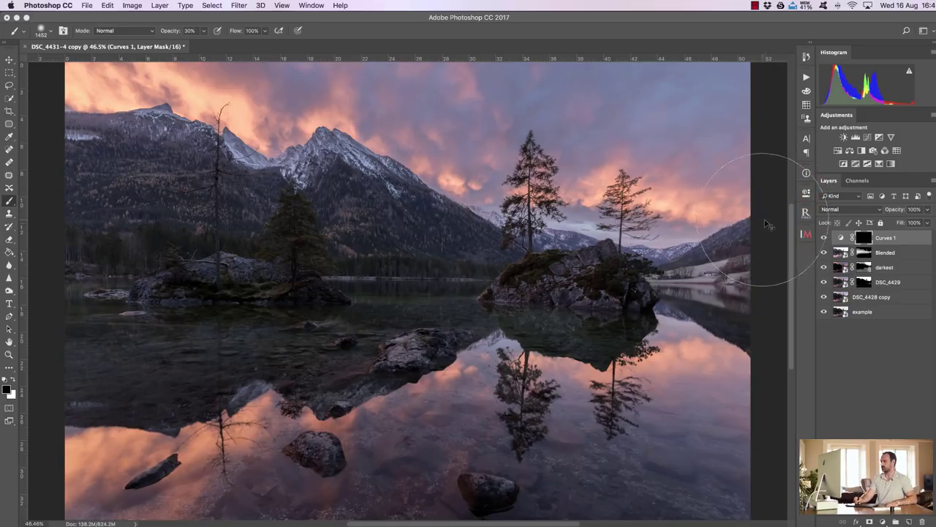
Step: Paint white at 100% opacity with a 2180 px brush on the Curves 1 mask over the foreground water and upper sky
{"action": "left_click", "coordinate": [13, 381]}
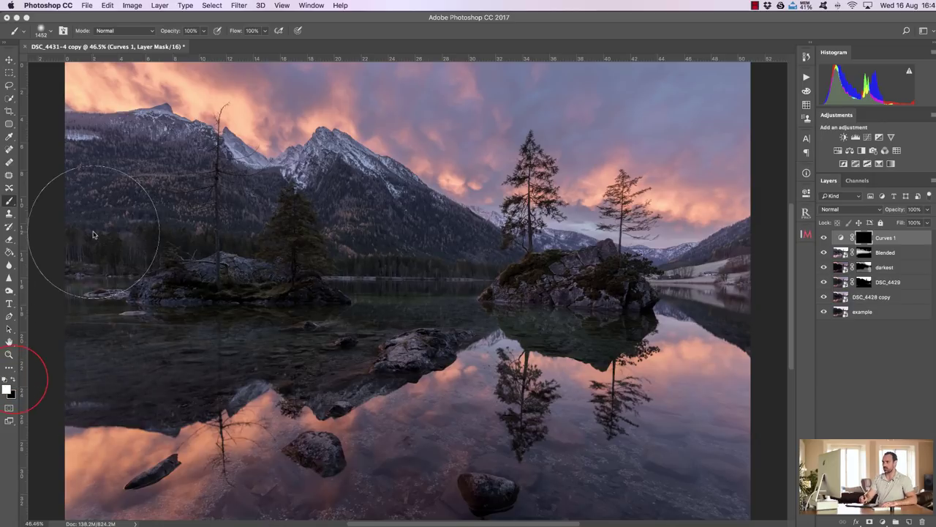
{"action": "left_click_drag", "start_coordinate": [278, 388], "coordinate": [366, 431]}
{"action": "mouse_move", "coordinate": [138, 414]}
{"action": "left_mouse_down"}
{"action": "mouse_move", "coordinate": [318, 469]}
{"action": "mouse_move", "coordinate": [660, 448]}
{"action": "mouse_move", "coordinate": [700, 402]}
{"action": "left_mouse_up"}
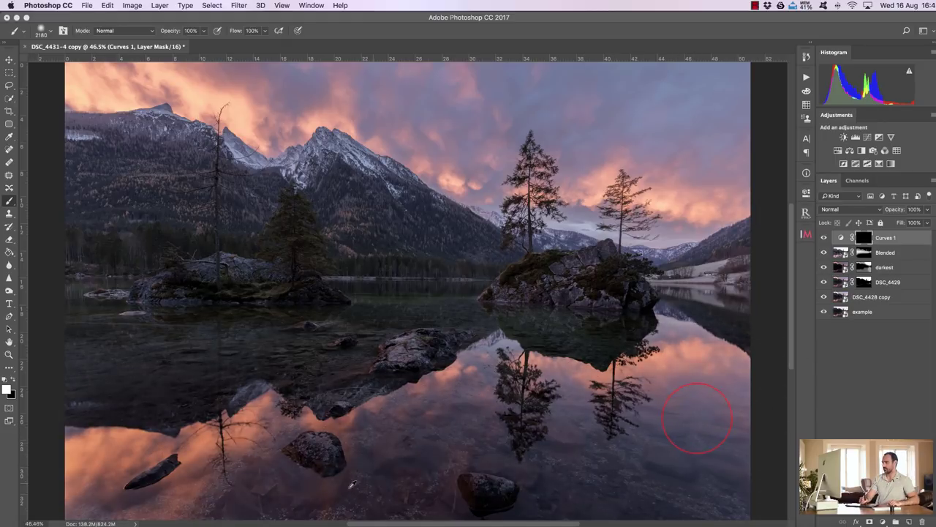
{"action": "mouse_move", "coordinate": [708, 117]}
{"action": "left_mouse_down"}
{"action": "mouse_move", "coordinate": [573, 108]}
{"action": "mouse_move", "coordinate": [418, 22]}
{"action": "mouse_move", "coordinate": [238, 8]}
{"action": "mouse_move", "coordinate": [110, 11]}
{"action": "left_mouse_up"}
{"action": "left_click", "coordinate": [700, 108]}
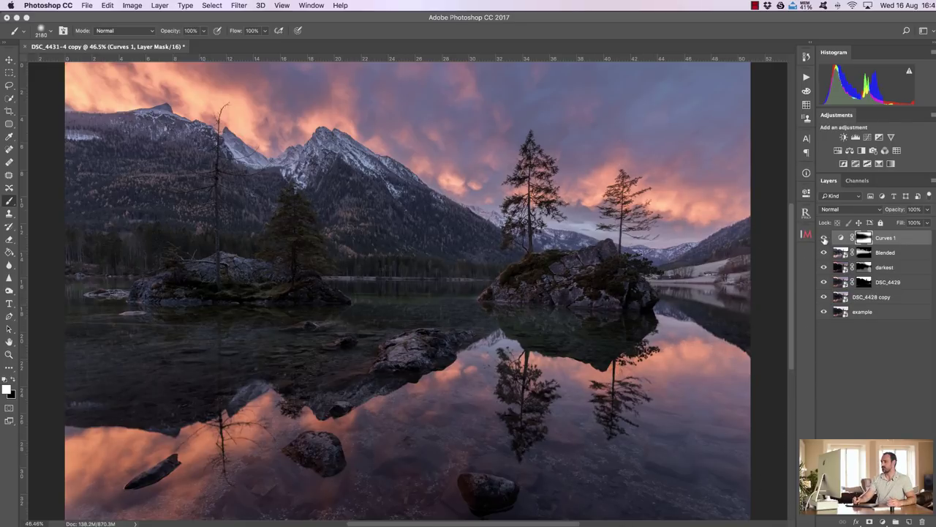
Step: Compare the image with the Curves 1 layer off and on
{"action": "left_click", "coordinate": [824, 239]}
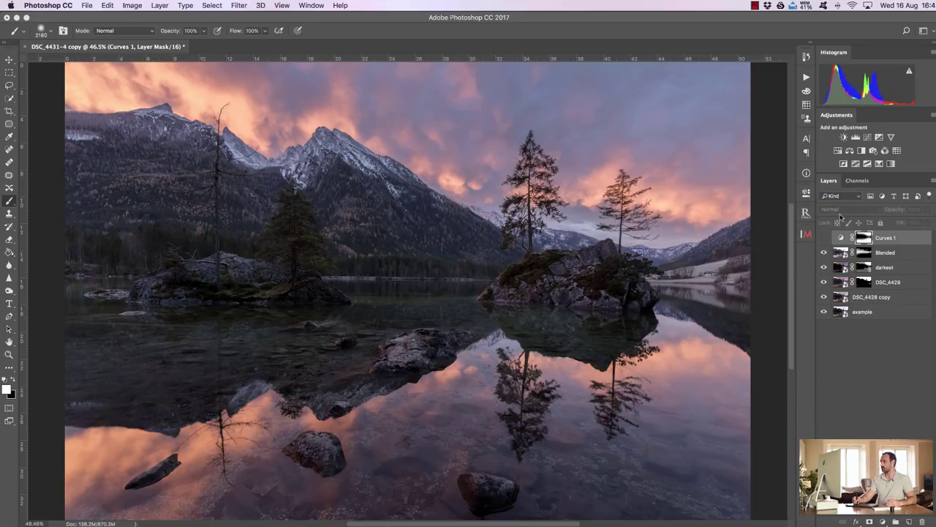
{"action": "left_click", "coordinate": [824, 239]}
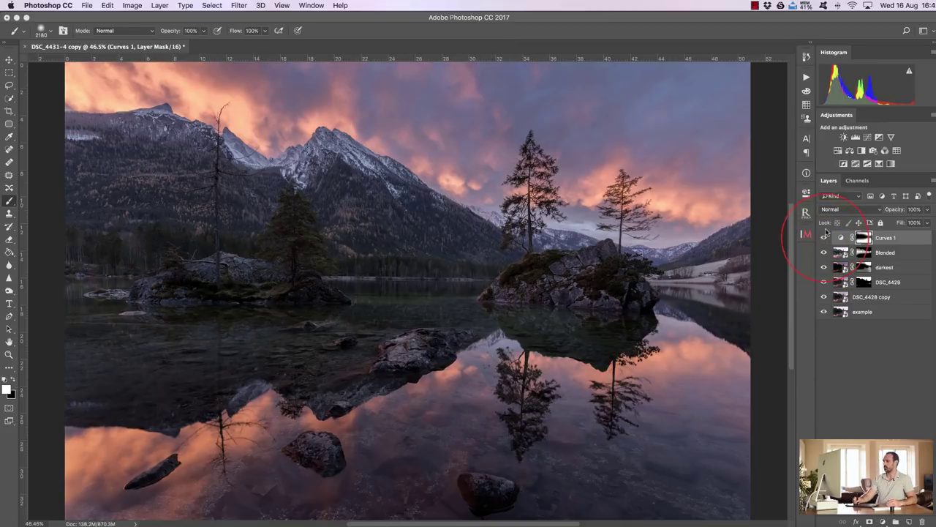
{"action": "left_click", "coordinate": [824, 238]}
{"action": "left_click", "coordinate": [825, 239]}
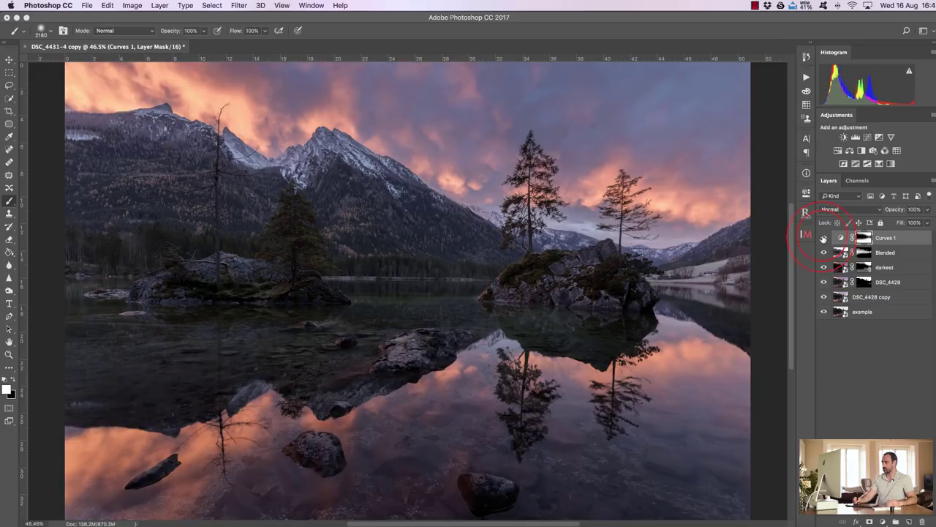
Step: Add a brightening Curves layer with input 217, output 223, and reveal it only across the image's middle band with a 1327 px brush
{"action": "left_click", "coordinate": [868, 137]}
{"action": "left_click_drag", "start_coordinate": [762, 262], "coordinate": [762, 259]}
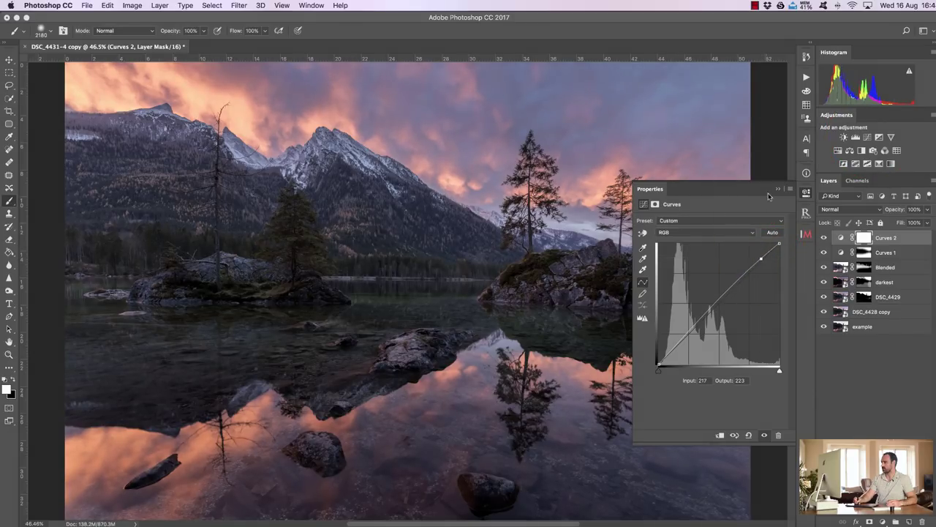
{"action": "left_click", "coordinate": [778, 190]}
{"action": "key", "text": "super+i"}
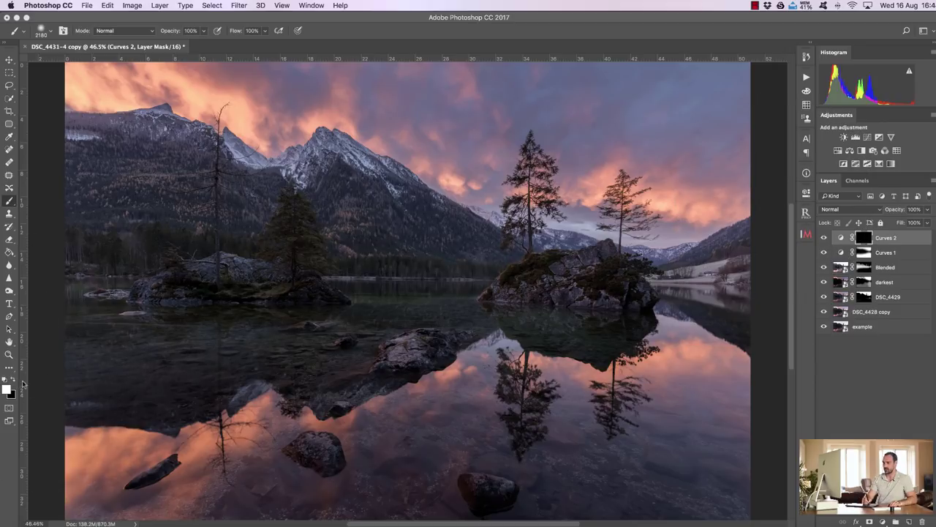
{"action": "left_click_drag", "start_coordinate": [469, 330], "coordinate": [322, 341]}
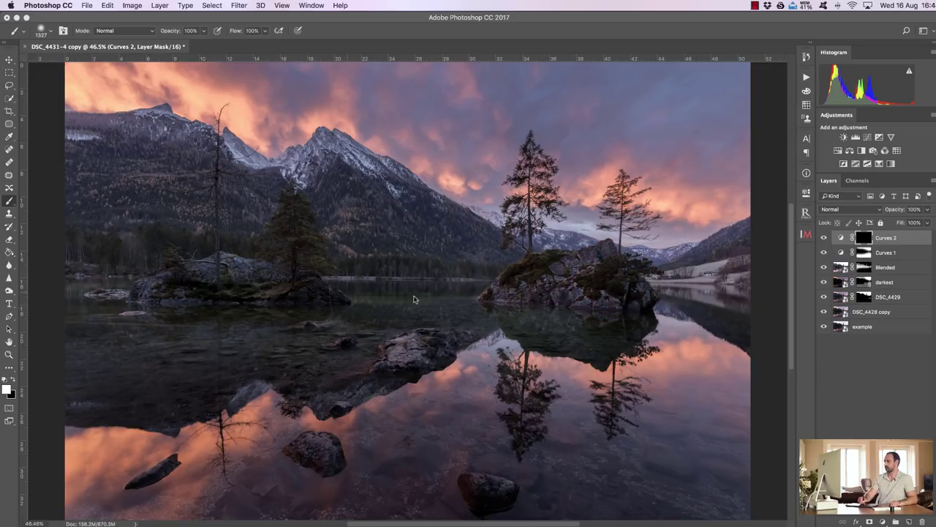
{"action": "left_click", "coordinate": [627, 301]}
Step: Compare the image with the Curves 1 and Curves 2 layers off and on
{"action": "left_click", "coordinate": [823, 238]}
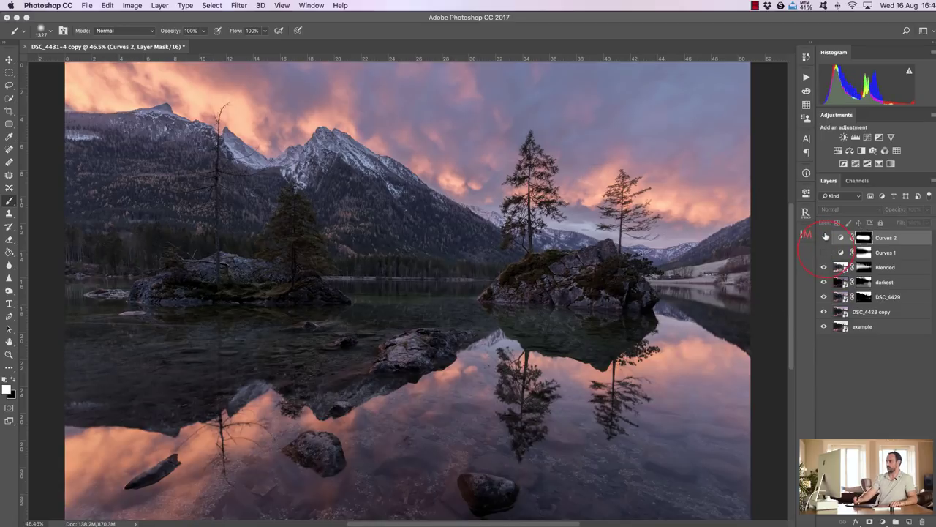
{"action": "left_click", "coordinate": [823, 237]}
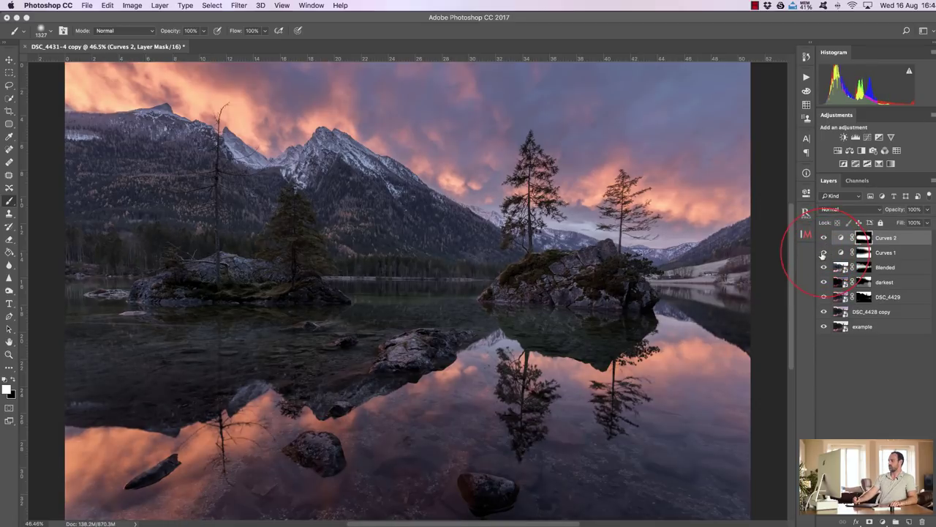
{"action": "left_click", "coordinate": [823, 238]}
{"action": "left_click", "coordinate": [824, 238]}
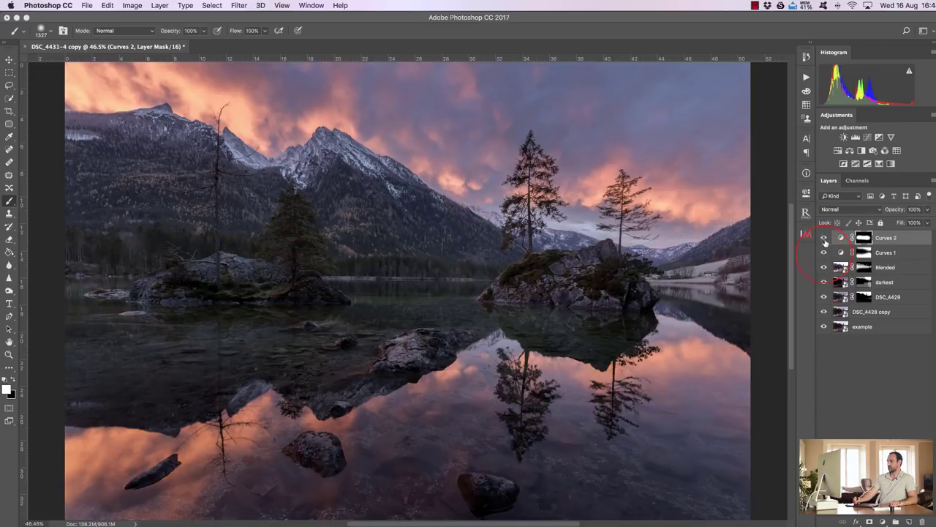
Step: Fine-tune the highlight point of the Curves 2 layer and check its effect by switching the layer off and on
{"action": "double_click", "coordinate": [841, 238]}
{"action": "left_click", "coordinate": [760, 258]}
{"action": "left_click", "coordinate": [779, 188]}
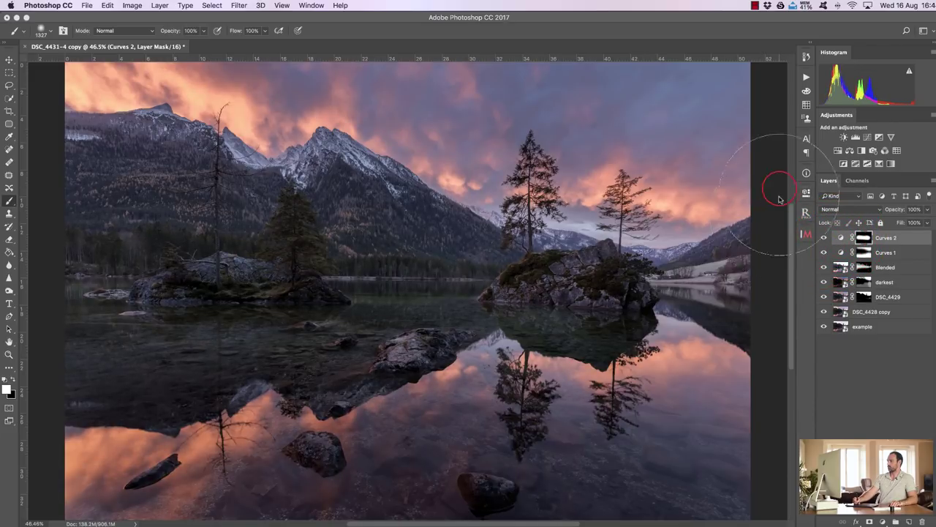
{"action": "mouse_move", "coordinate": [824, 238]}
{"action": "left_mouse_down"}
{"action": "mouse_move", "coordinate": [819, 250]}
{"action": "mouse_move", "coordinate": [823, 238]}
{"action": "left_mouse_up"}
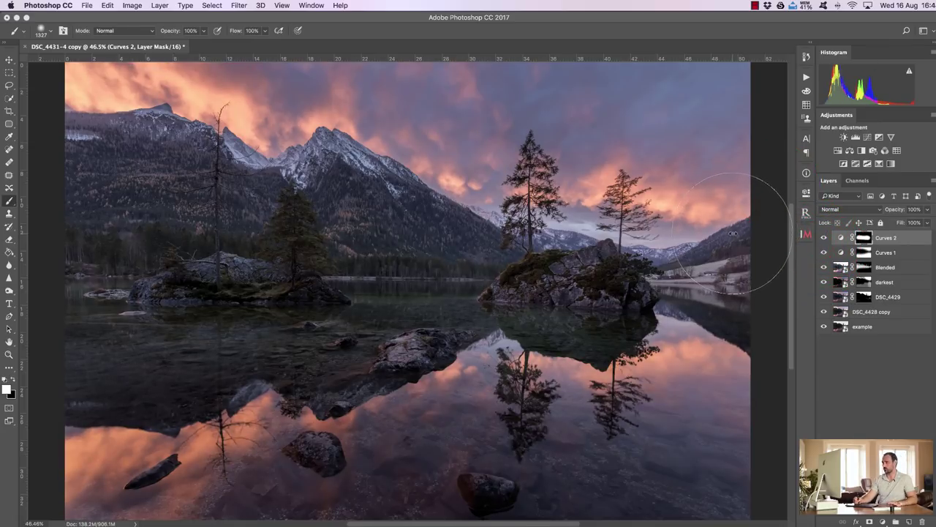
Step: Add a Levels adjustment layer with the black input at 6 and the white input at 227
{"action": "left_click", "coordinate": [855, 138]}
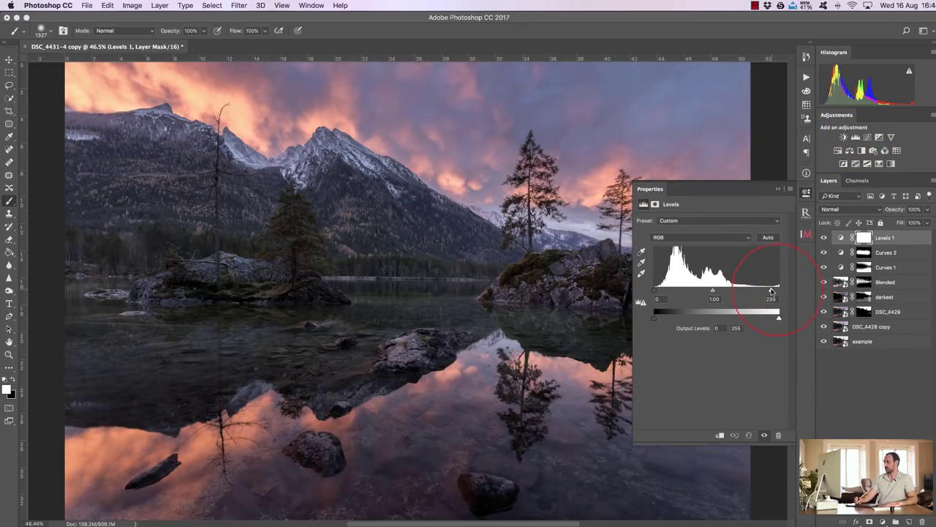
{"action": "left_click_drag", "start_coordinate": [767, 291], "coordinate": [765, 291]}
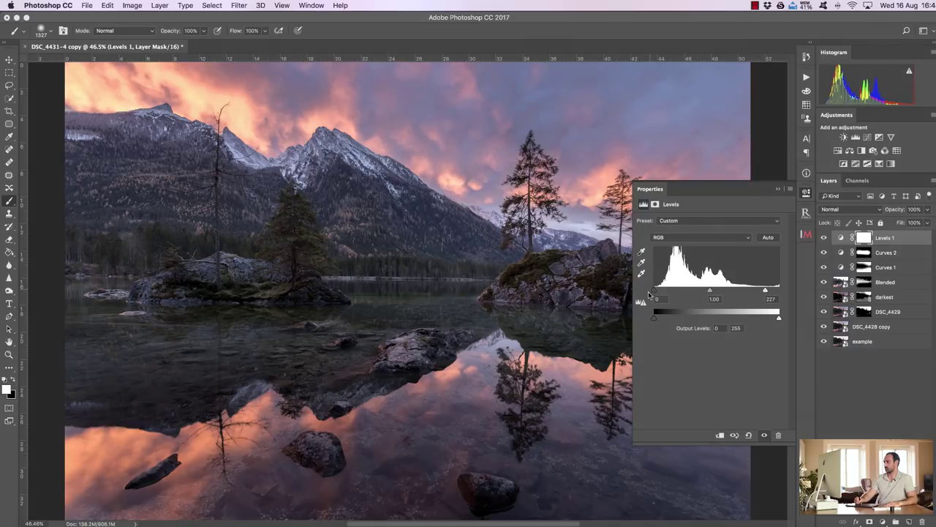
{"action": "left_click_drag", "start_coordinate": [656, 291], "coordinate": [662, 294]}
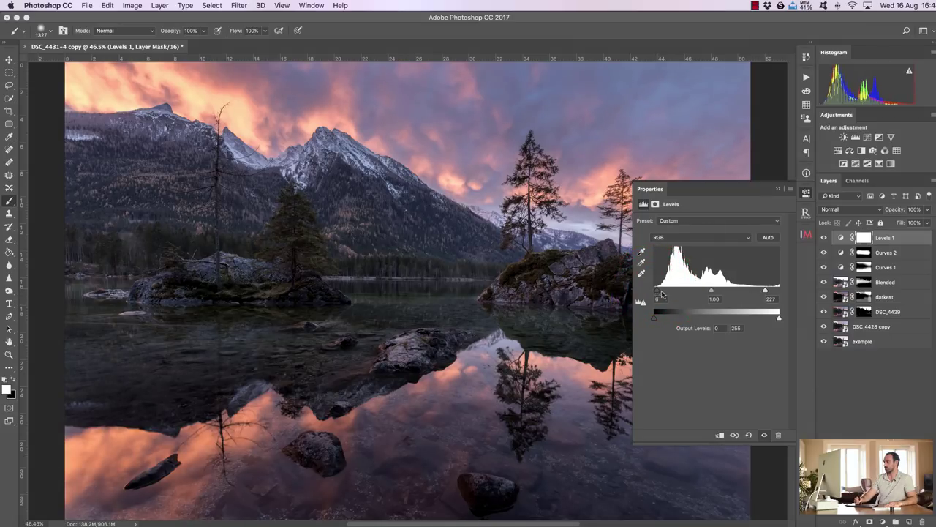
{"action": "left_click", "coordinate": [776, 191]}
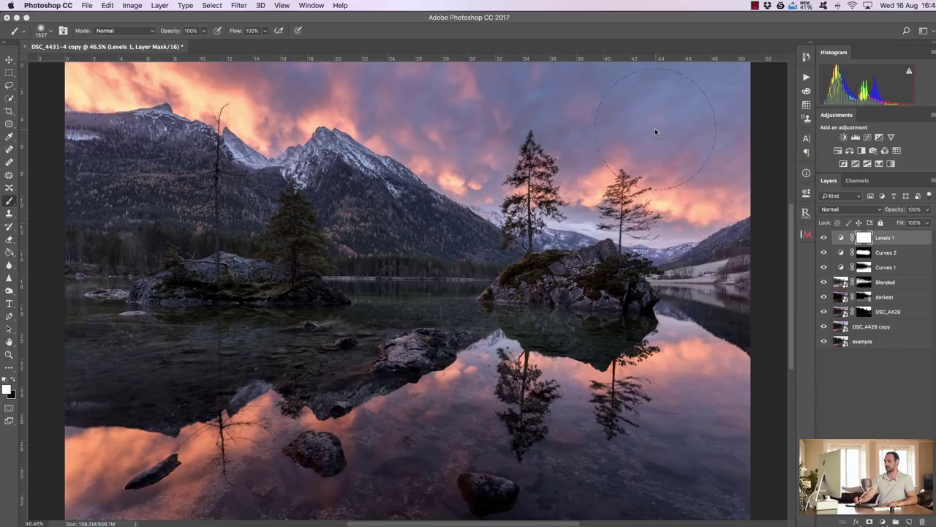
Step: Paint black with a 2215 px brush on the Levels 1 mask over the right-hand sky and lower-right water
{"action": "left_click", "coordinate": [11, 380]}
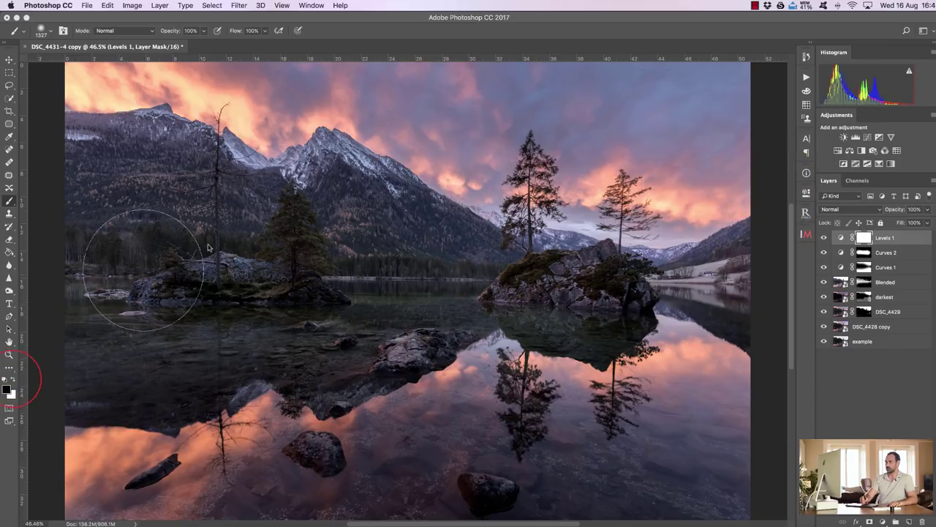
{"action": "left_click_drag", "start_coordinate": [594, 132], "coordinate": [705, 144], "text": "ctrl+alt"}
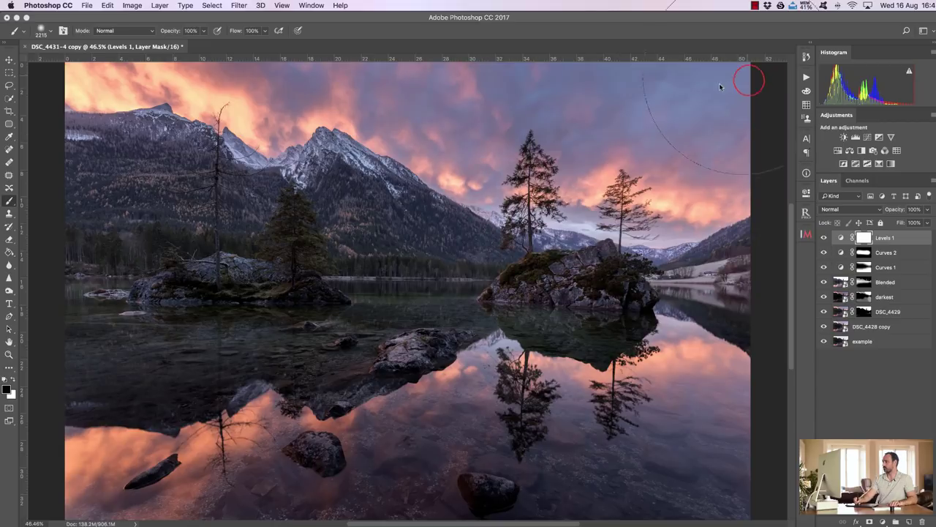
{"action": "left_click", "coordinate": [704, 454]}
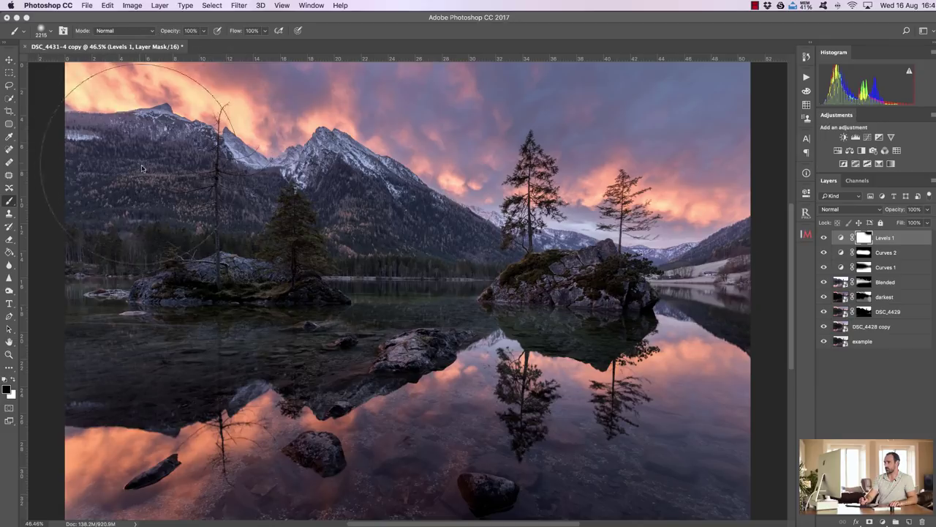
Step: Build a brights luminosity mask in InstaMask with M at 60 and H at 209, and load it as a selection with its outline hidden
{"action": "left_click", "coordinate": [806, 234]}
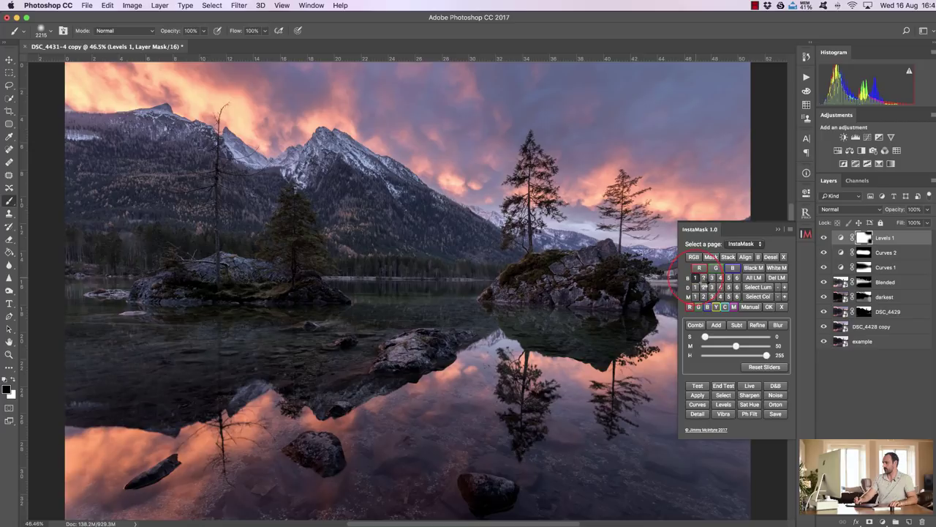
{"action": "left_click", "coordinate": [736, 347]}
{"action": "left_click_drag", "start_coordinate": [757, 355], "coordinate": [741, 347]}
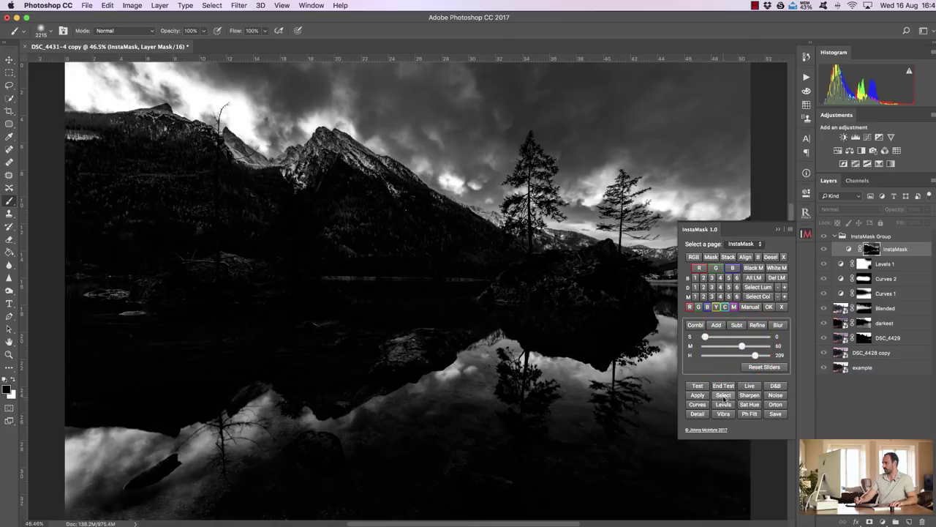
{"action": "left_click", "coordinate": [723, 395]}
{"action": "key", "text": "super+d"}
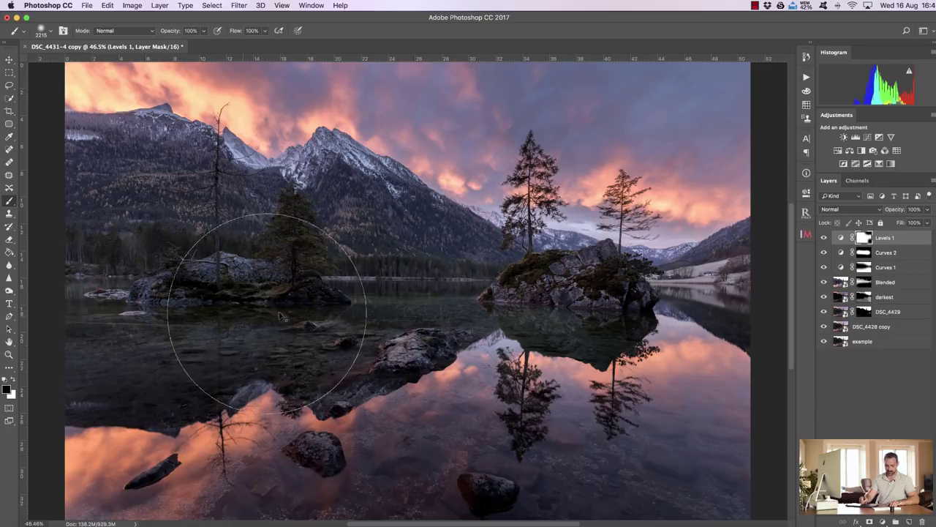
Step: Paint black through the selection with an 806 px brush on the Levels 1 mask over the bright sunset clouds and their surroundings
{"action": "left_click_drag", "start_coordinate": [307, 293], "coordinate": [144, 289]}
{"action": "mouse_move", "coordinate": [79, 84]}
{"action": "left_mouse_down"}
{"action": "mouse_move", "coordinate": [194, 95]}
{"action": "mouse_move", "coordinate": [256, 142]}
{"action": "mouse_move", "coordinate": [310, 117]}
{"action": "left_mouse_up"}
{"action": "left_click_drag", "start_coordinate": [708, 212], "coordinate": [706, 206]}
{"action": "left_click_drag", "start_coordinate": [702, 329], "coordinate": [668, 309]}
{"action": "left_click", "coordinate": [695, 212]}
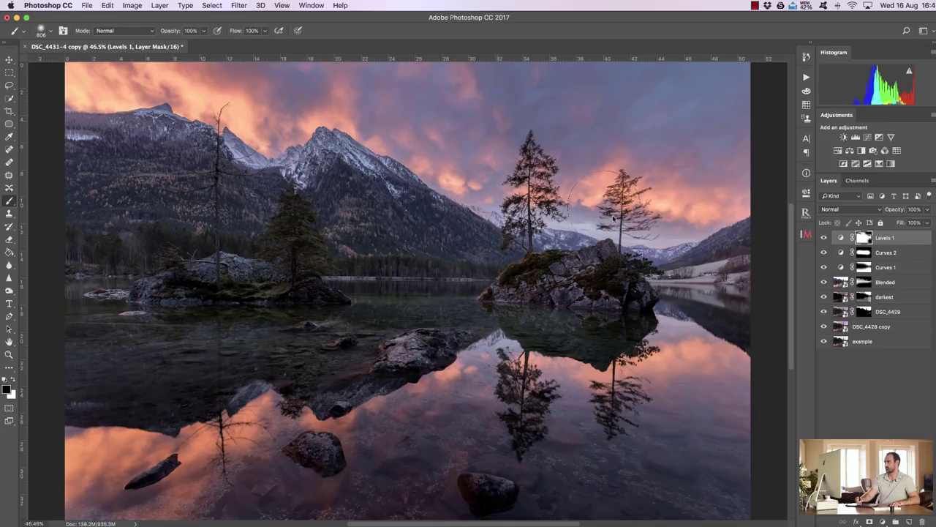
Step: Compare the image with the Levels 1 layer off and on
{"action": "left_click", "coordinate": [840, 238]}
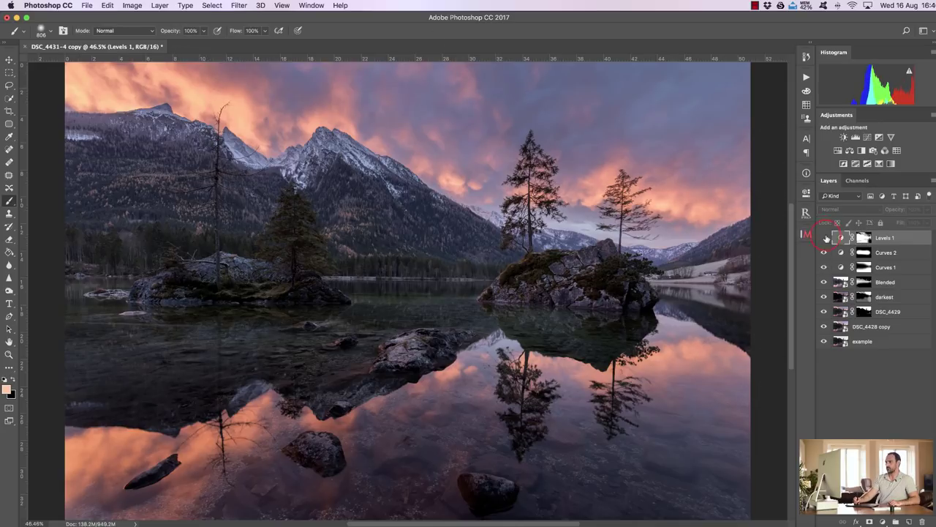
{"action": "left_click", "coordinate": [825, 237]}
{"action": "left_click", "coordinate": [824, 238]}
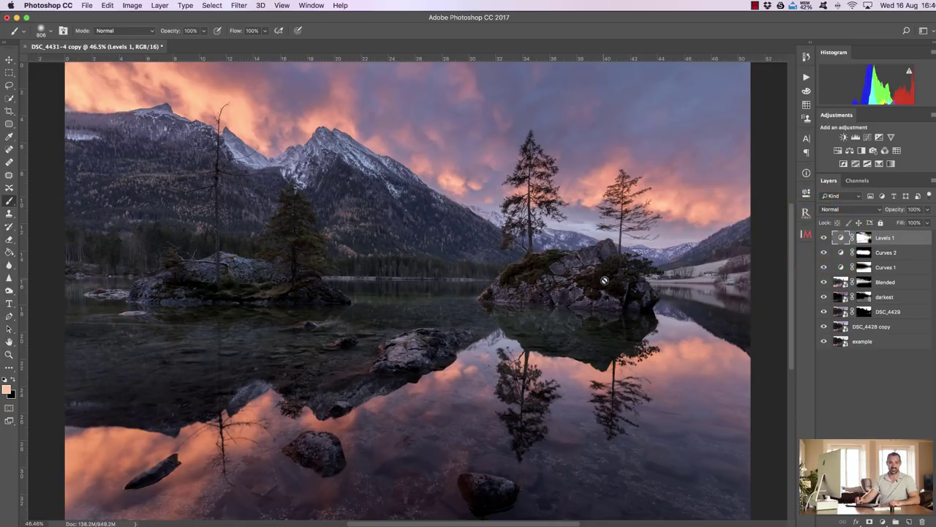
Step: Add a Curves adjustment layer and apply the merged RGB image to its mask without inversion, using Multiply blending at 100% opacity
{"action": "left_click", "coordinate": [806, 191]}
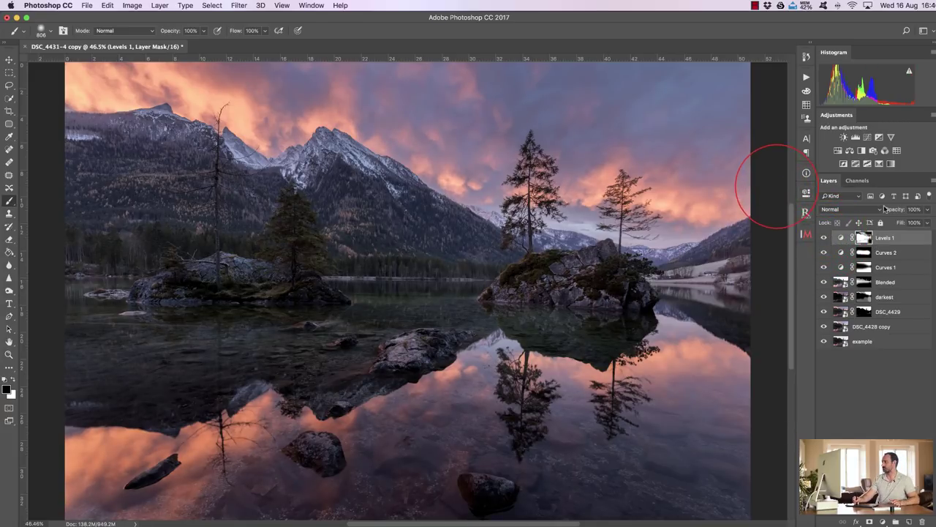
{"action": "left_click", "coordinate": [867, 139]}
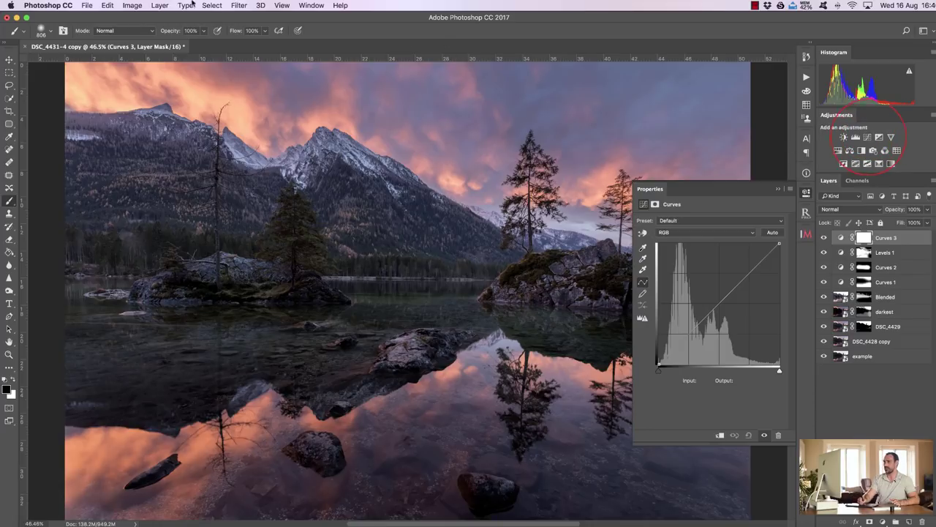
{"action": "left_click", "coordinate": [132, 5]}
{"action": "left_click", "coordinate": [151, 153]}
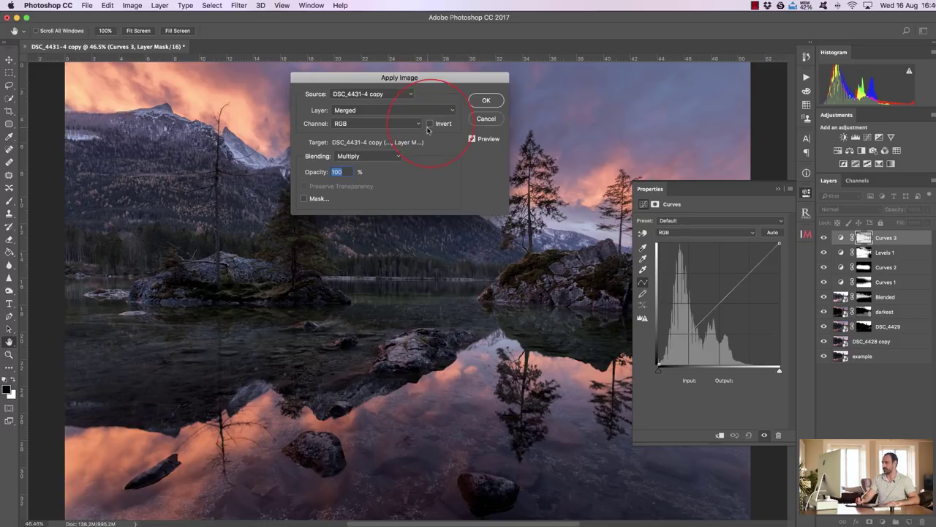
{"action": "left_click", "coordinate": [484, 102]}
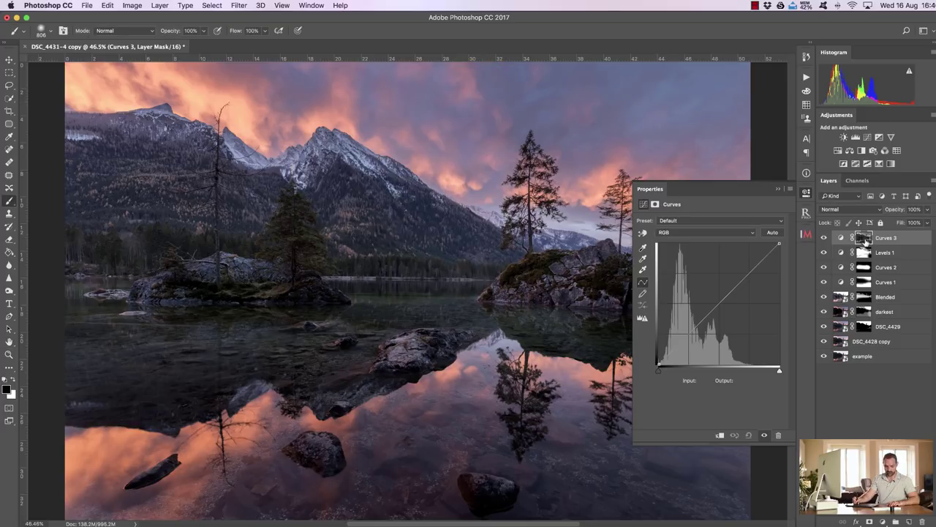
Step: Increase the Curves 3 mask's contrast by lowering its Levels white input, and load the mask as a selection
{"action": "left_click", "coordinate": [864, 238], "text": "alt"}
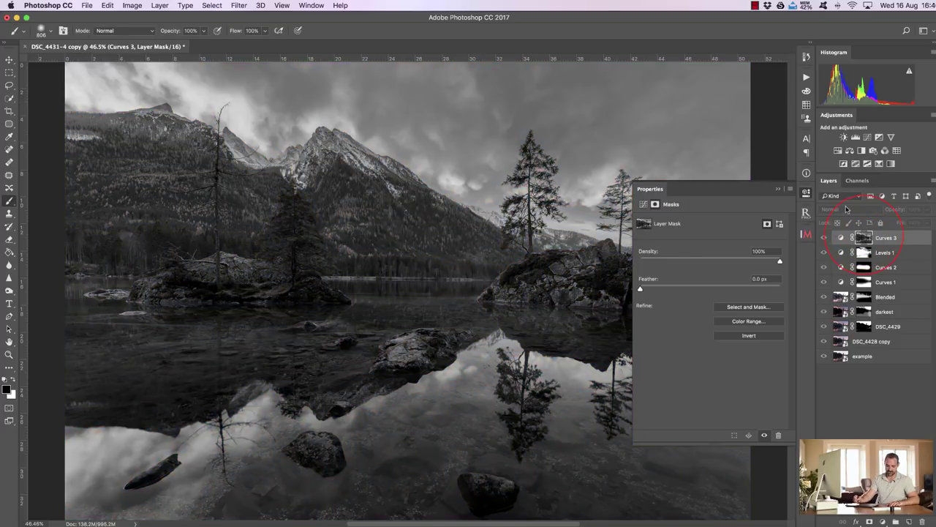
{"action": "key", "text": "super+l"}
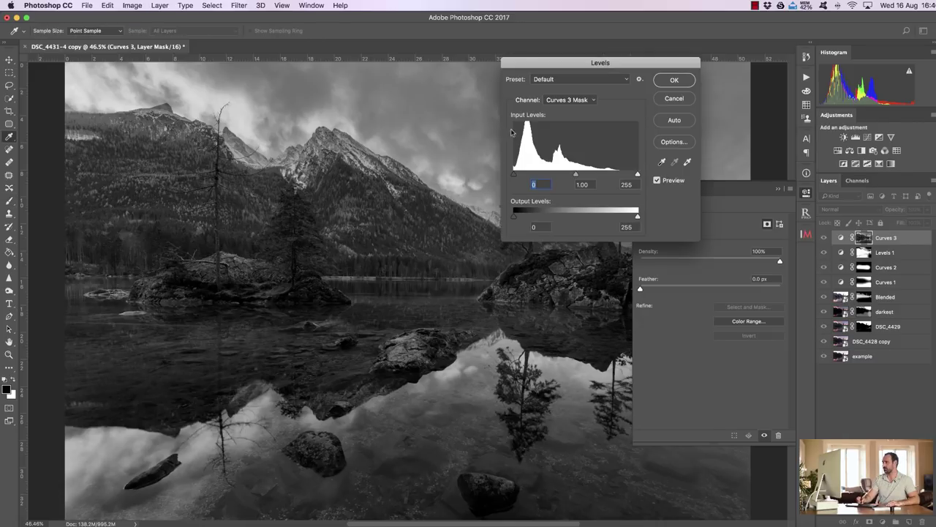
{"action": "left_click_drag", "start_coordinate": [638, 177], "coordinate": [581, 177]}
{"action": "left_click", "coordinate": [674, 80]}
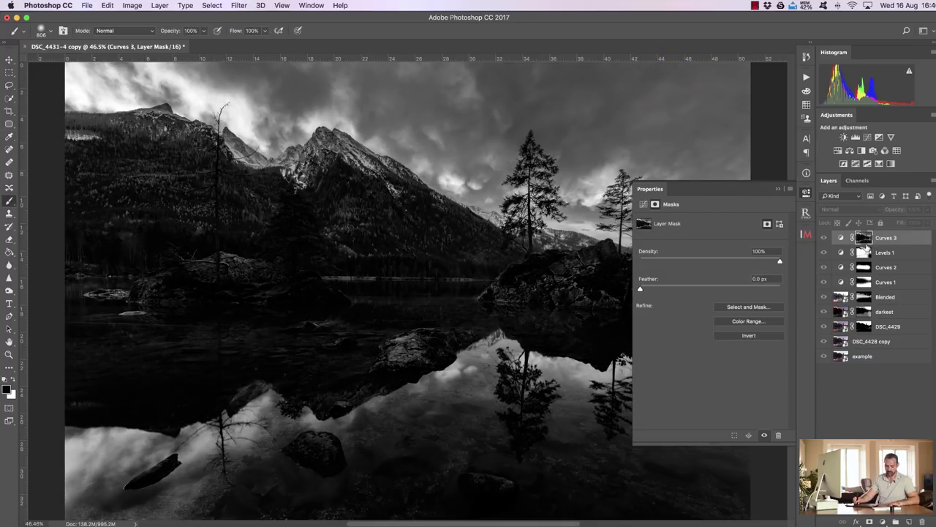
{"action": "left_click", "coordinate": [858, 237], "text": "super"}
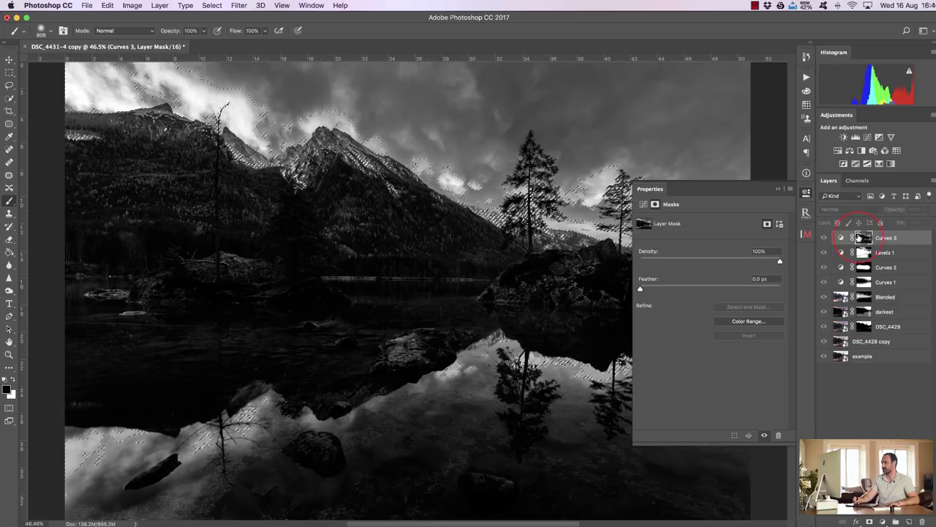
{"action": "left_click", "coordinate": [865, 237], "text": "alt"}
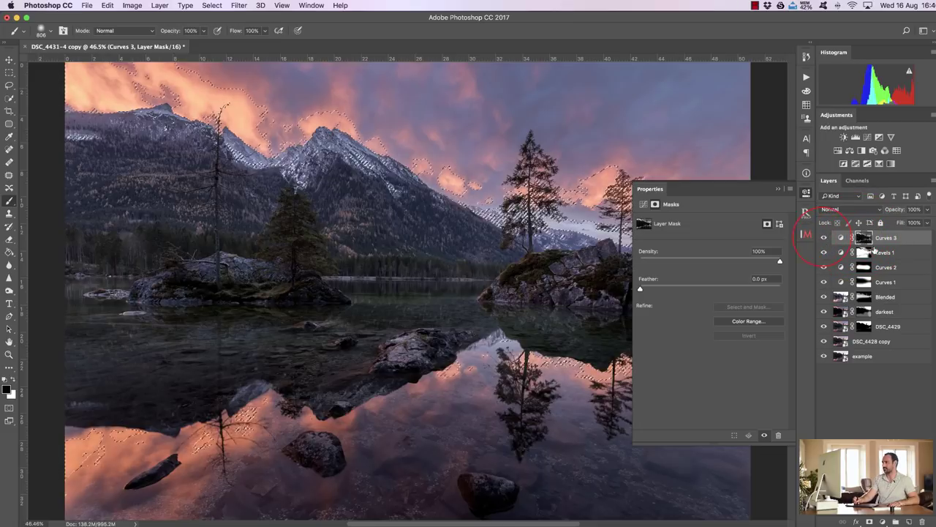
Step: Discard the selection and delete the Curves 3 layer
{"action": "left_click", "coordinate": [771, 191]}
{"action": "key", "text": "super+d"}
{"action": "left_click_drag", "start_coordinate": [907, 236], "coordinate": [922, 520]}
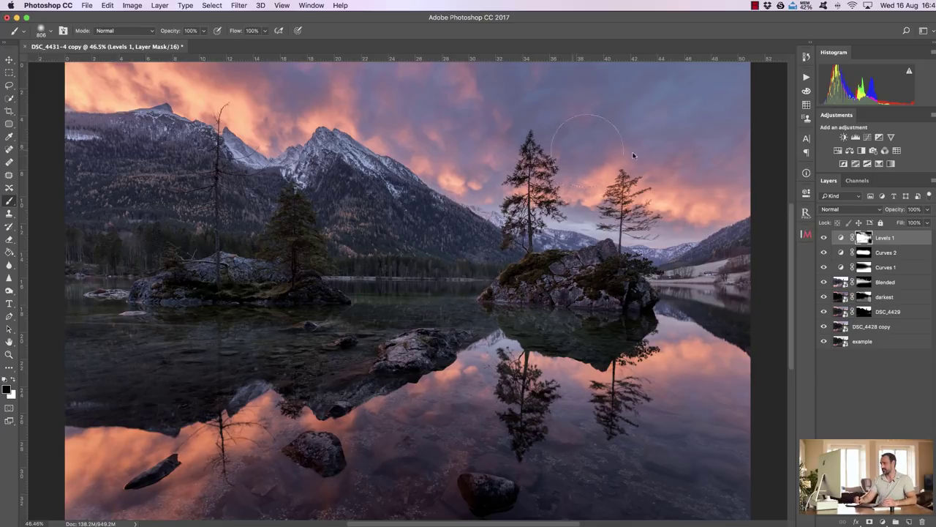
Step: Create a new empty layer above Levels 1 and set its blend mode to Soft Light
{"action": "left_click", "coordinate": [915, 242]}
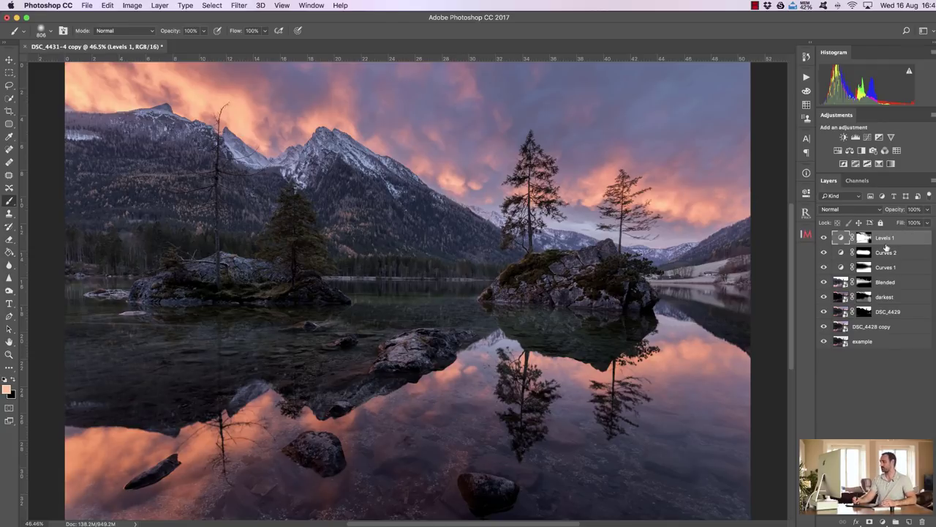
{"action": "left_click", "coordinate": [908, 521]}
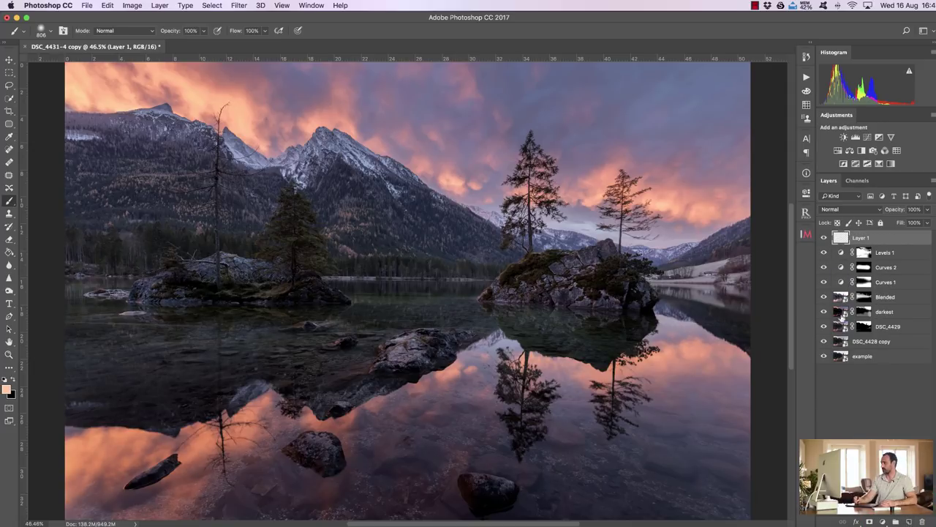
{"action": "left_click", "coordinate": [855, 211]}
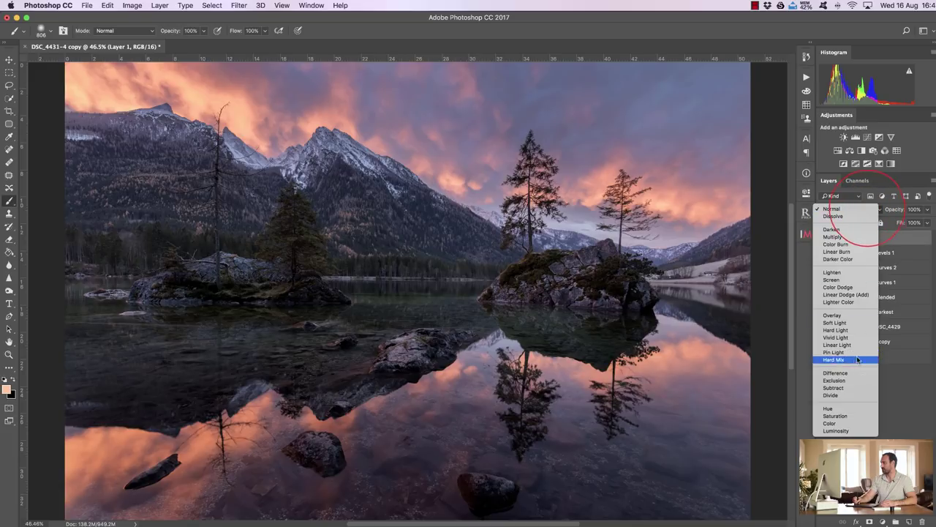
{"action": "left_click", "coordinate": [845, 323]}
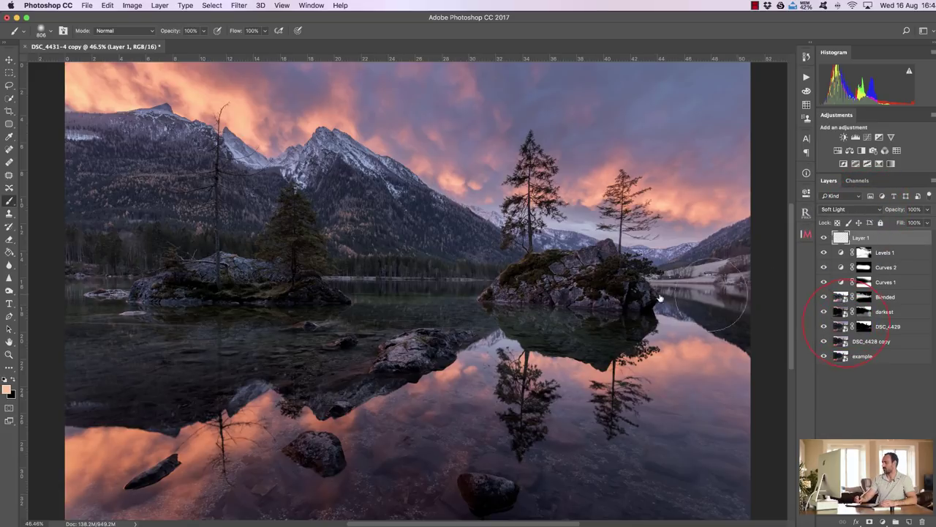
Step: Sample the peach tone ffc48f from the bright sunset clouds as the foreground color
{"action": "left_click", "coordinate": [7, 388]}
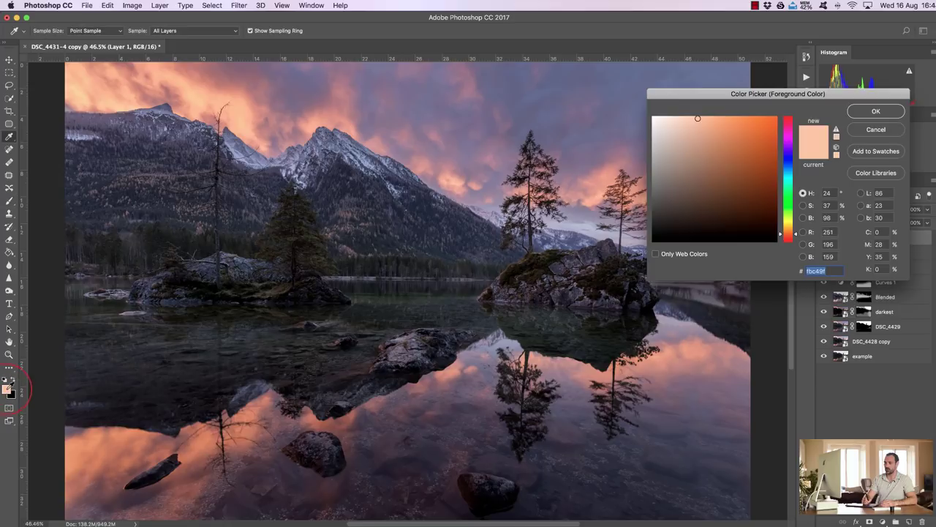
{"action": "left_click", "coordinate": [201, 94]}
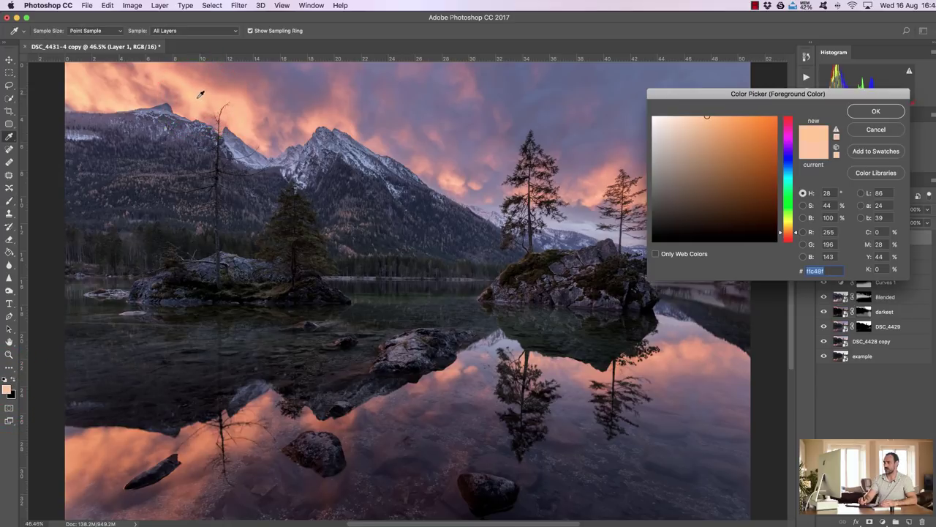
{"action": "left_click", "coordinate": [876, 112]}
Step: Paint the peach color with a 291 px brush over the right-hand rock island, and its reflection at 30% brush opacity
{"action": "left_click_drag", "start_coordinate": [530, 290], "coordinate": [454, 313]}
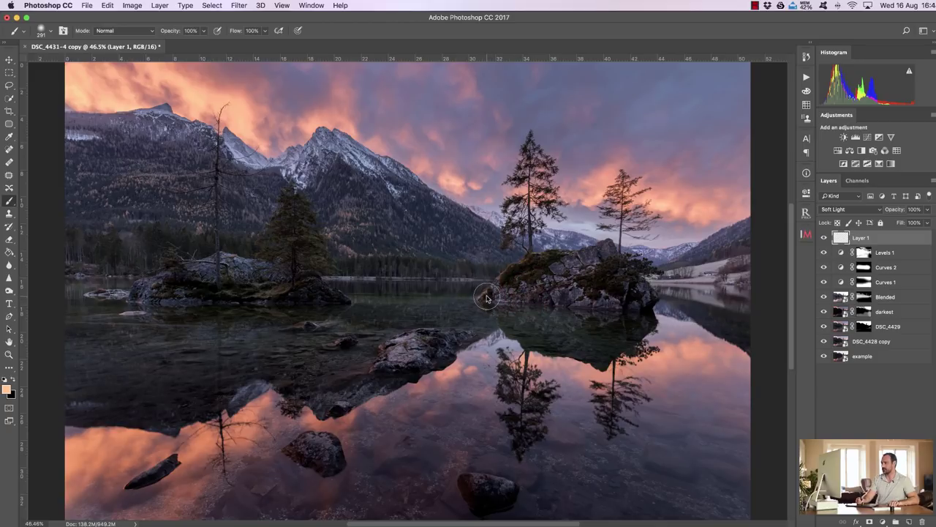
{"action": "mouse_move", "coordinate": [485, 299]}
{"action": "left_mouse_down"}
{"action": "mouse_move", "coordinate": [532, 271]}
{"action": "mouse_move", "coordinate": [605, 256]}
{"action": "mouse_move", "coordinate": [521, 294]}
{"action": "mouse_move", "coordinate": [640, 300]}
{"action": "mouse_move", "coordinate": [611, 278]}
{"action": "mouse_move", "coordinate": [610, 289]}
{"action": "mouse_move", "coordinate": [634, 300]}
{"action": "mouse_move", "coordinate": [547, 292]}
{"action": "mouse_move", "coordinate": [585, 275]}
{"action": "left_mouse_up"}
{"action": "key", "text": "3"}
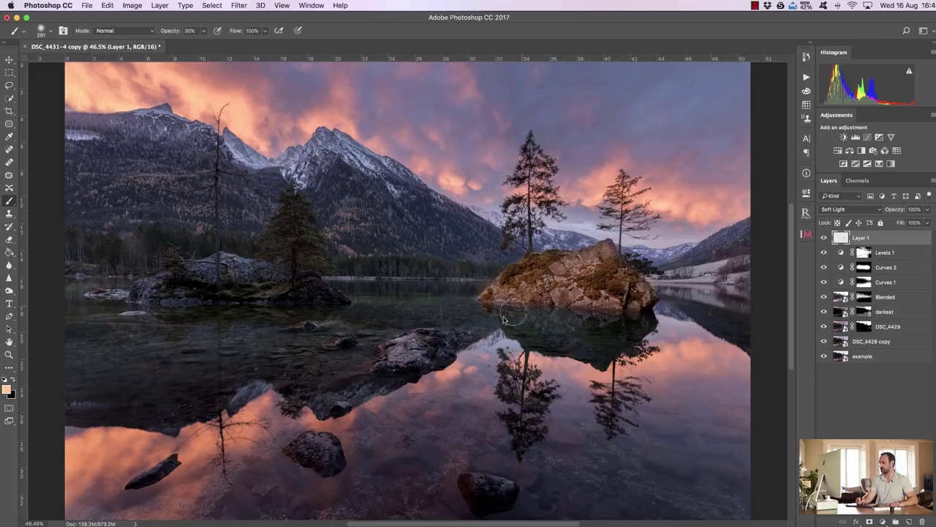
{"action": "mouse_move", "coordinate": [501, 303]}
{"action": "left_mouse_down"}
{"action": "mouse_move", "coordinate": [529, 329]}
{"action": "mouse_move", "coordinate": [549, 325]}
{"action": "mouse_move", "coordinate": [540, 310]}
{"action": "mouse_move", "coordinate": [572, 319]}
{"action": "mouse_move", "coordinate": [588, 347]}
{"action": "mouse_move", "coordinate": [546, 341]}
{"action": "mouse_move", "coordinate": [588, 344]}
{"action": "left_mouse_up"}
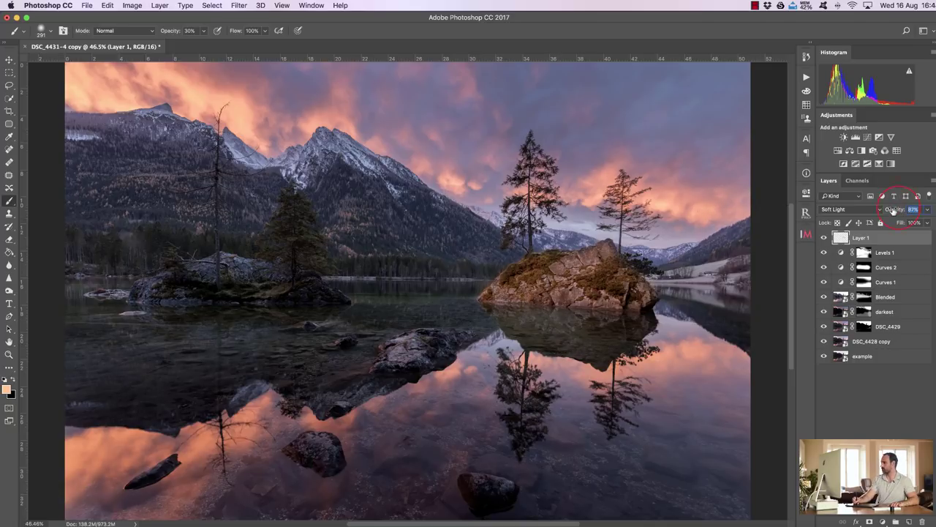
Step: Lower Layer 1's opacity to 21%, comparing the image with the layer off and on
{"action": "left_click_drag", "start_coordinate": [877, 210], "coordinate": [877, 209]}
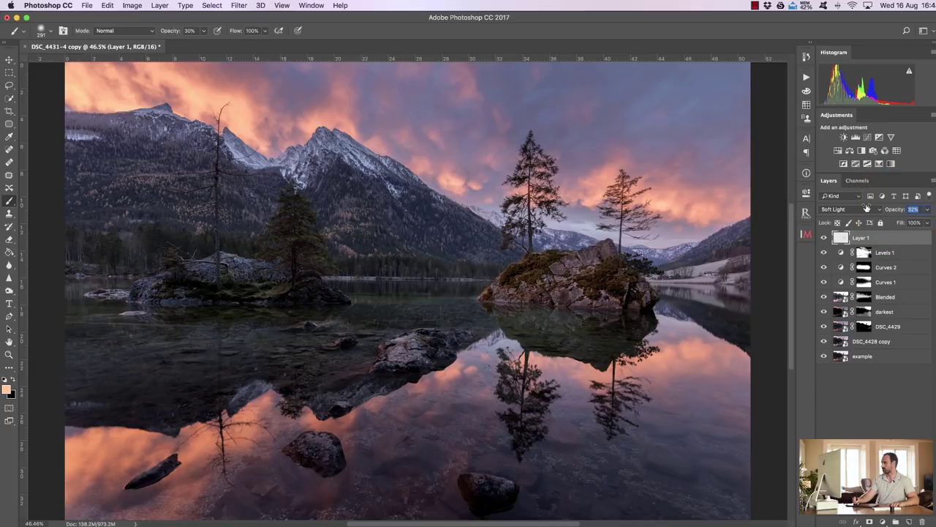
{"action": "left_click", "coordinate": [823, 238]}
{"action": "left_click", "coordinate": [823, 237]}
{"action": "left_click", "coordinate": [824, 238]}
{"action": "left_click", "coordinate": [823, 238]}
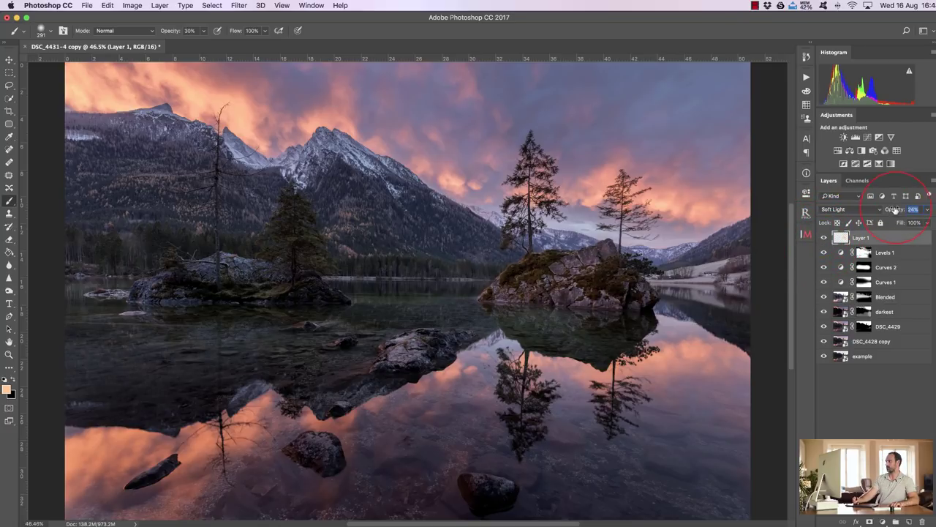
{"action": "left_click", "coordinate": [824, 238]}
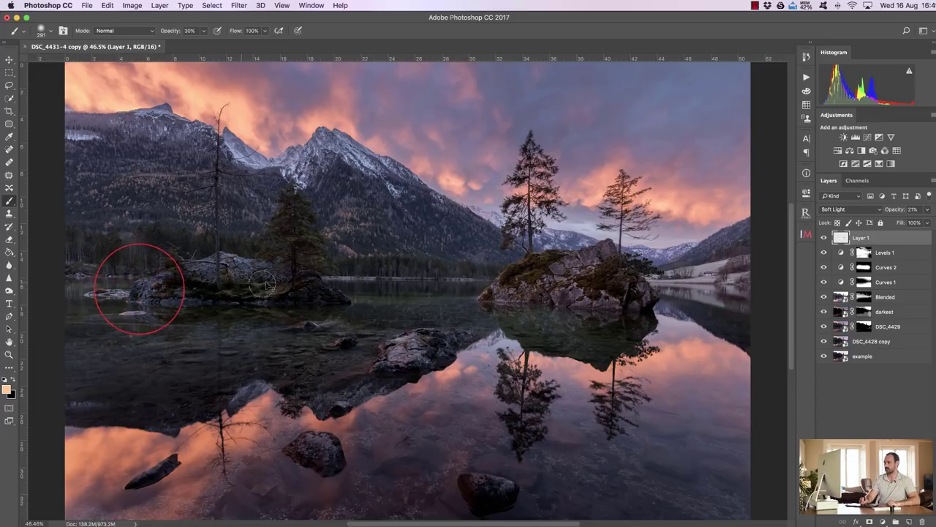
Step: Paint the glow onto the left-hand island at 50% brush opacity on Layer 1, and compare the layer off and on
{"action": "key", "text": "5"}
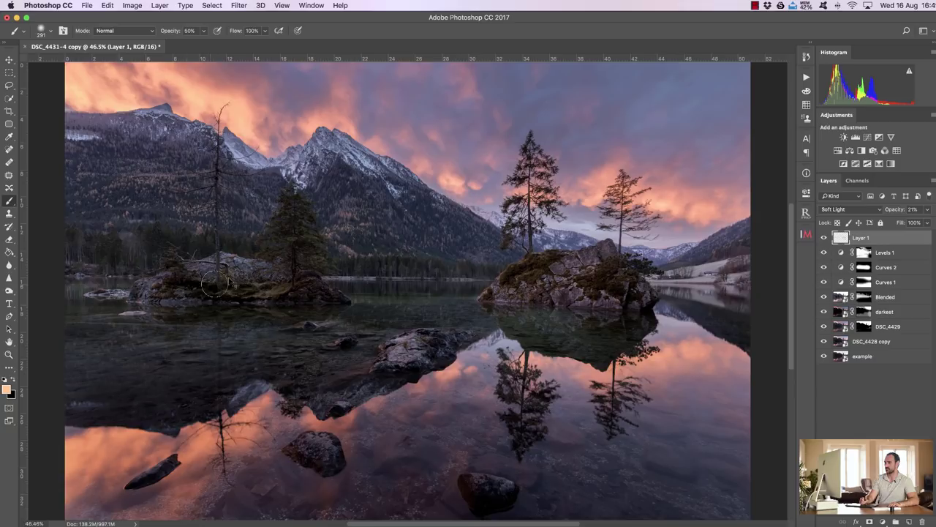
{"action": "left_click", "coordinate": [825, 238]}
{"action": "left_click", "coordinate": [825, 238]}
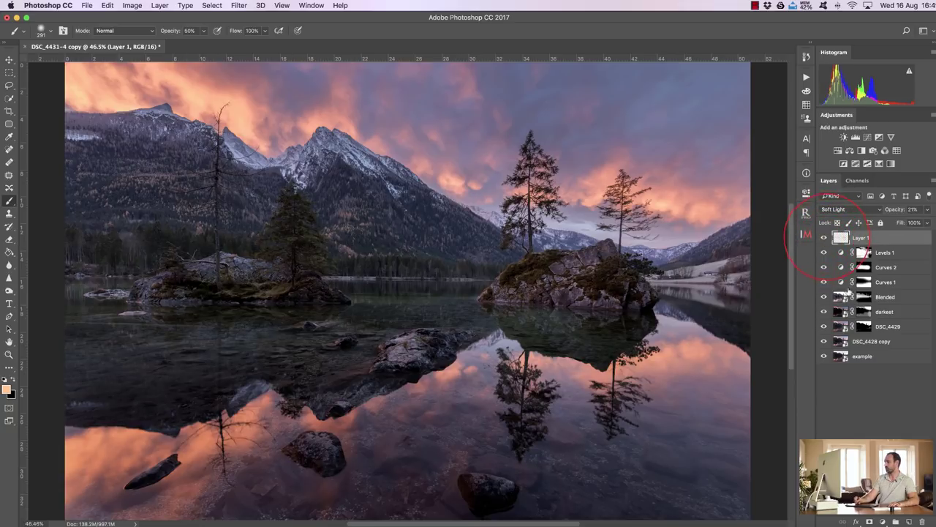
Step: Add a mask to Layer 1 and paint black with a 186 px brush at 100% opacity around the islands' edges to clean up spill
{"action": "left_click", "coordinate": [871, 521]}
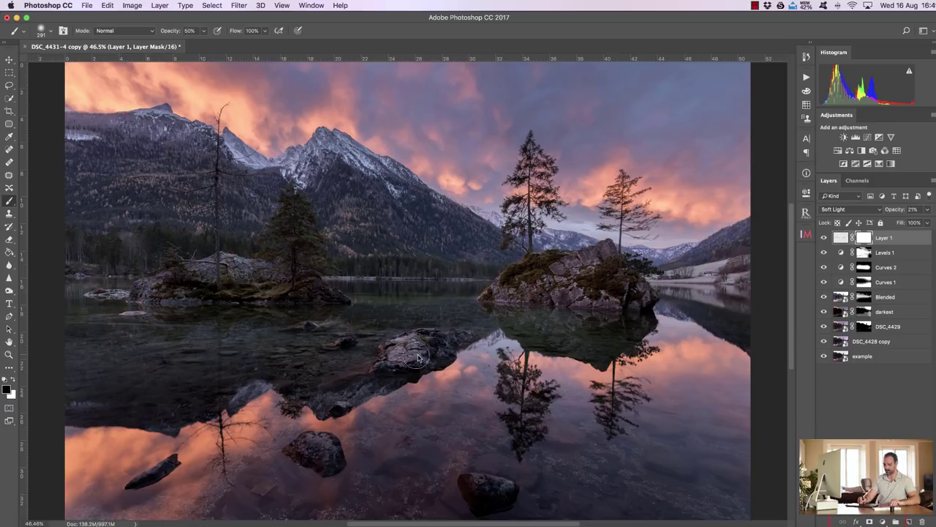
{"action": "left_click_drag", "start_coordinate": [403, 313], "coordinate": [389, 312]}
{"action": "key", "text": "0"}
{"action": "left_click_drag", "start_coordinate": [475, 278], "coordinate": [485, 276]}
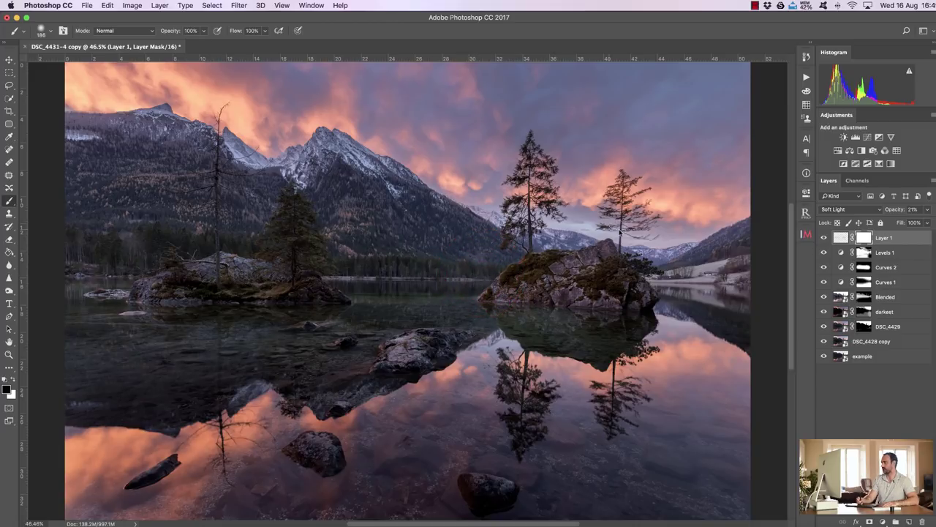
{"action": "left_click_drag", "start_coordinate": [184, 240], "coordinate": [228, 240]}
Step: Reduce Layer 1's opacity to 11% while comparing the image with the layer off and on
{"action": "left_click", "coordinate": [823, 238]}
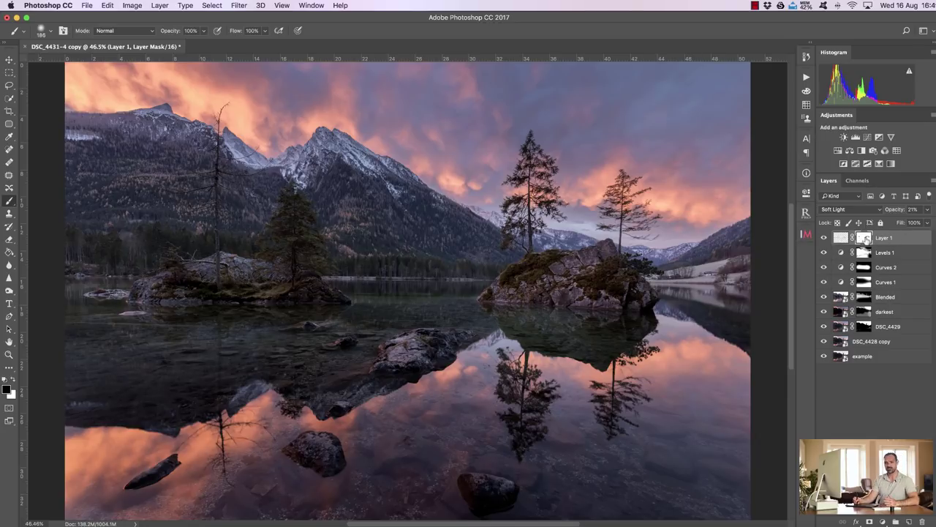
{"action": "left_click", "coordinate": [824, 238]}
{"action": "left_click", "coordinate": [824, 238]}
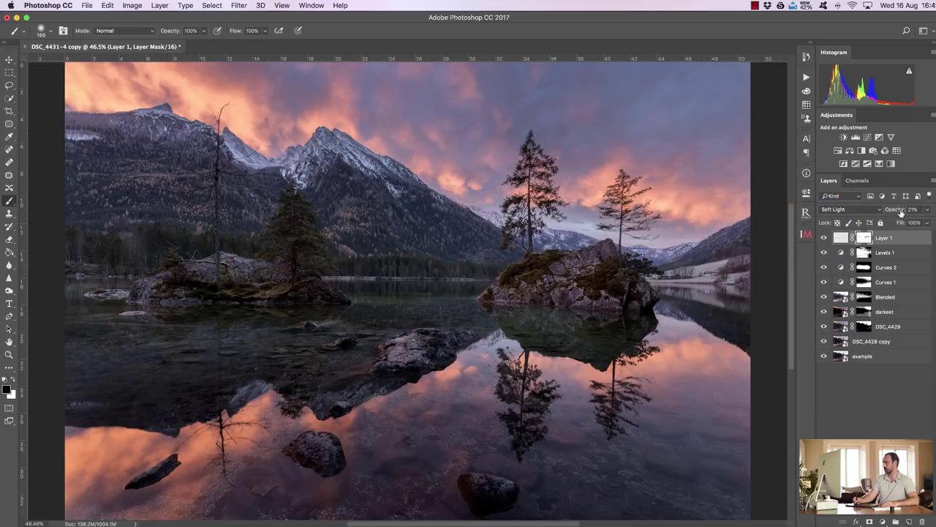
{"action": "left_click_drag", "start_coordinate": [894, 212], "coordinate": [892, 212]}
{"action": "left_click", "coordinate": [824, 238]}
{"action": "left_click", "coordinate": [825, 238]}
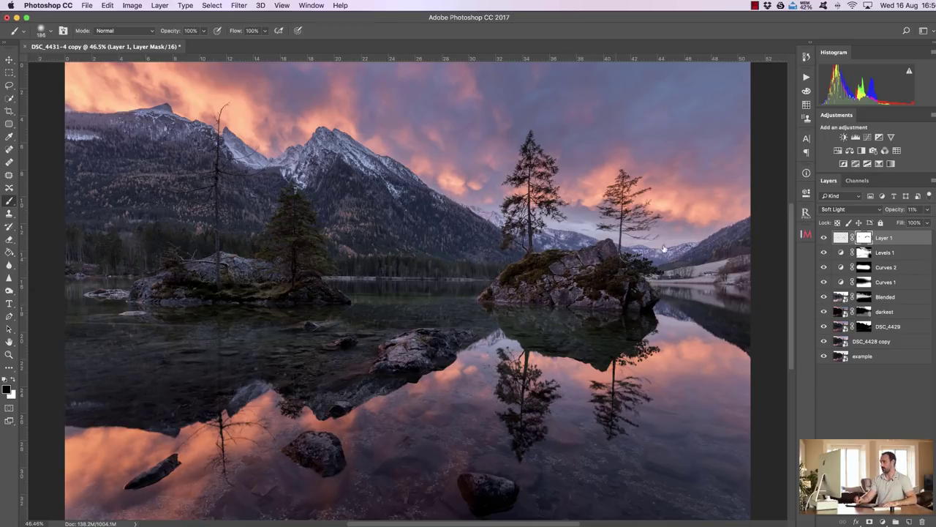
Step: Create another empty layer above Layer 1 and set it to Soft Light
{"action": "left_click", "coordinate": [910, 522]}
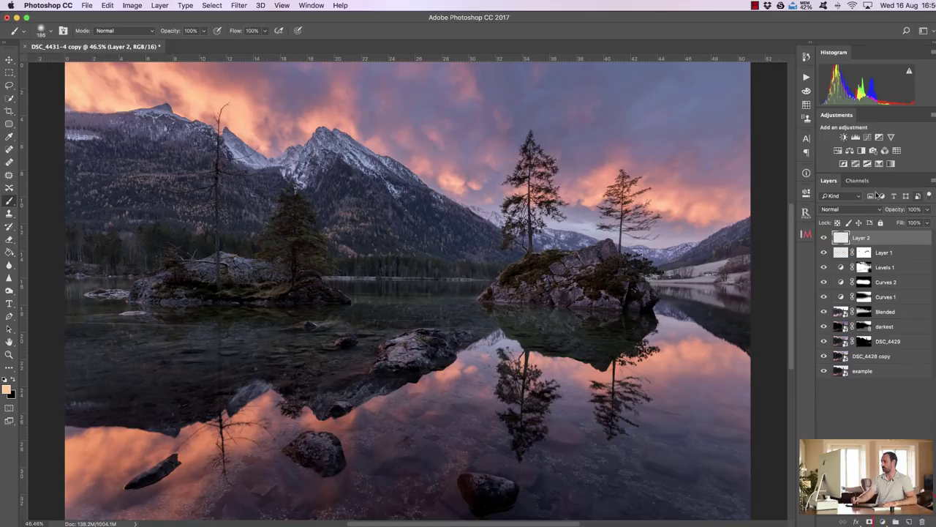
{"action": "left_click", "coordinate": [853, 210]}
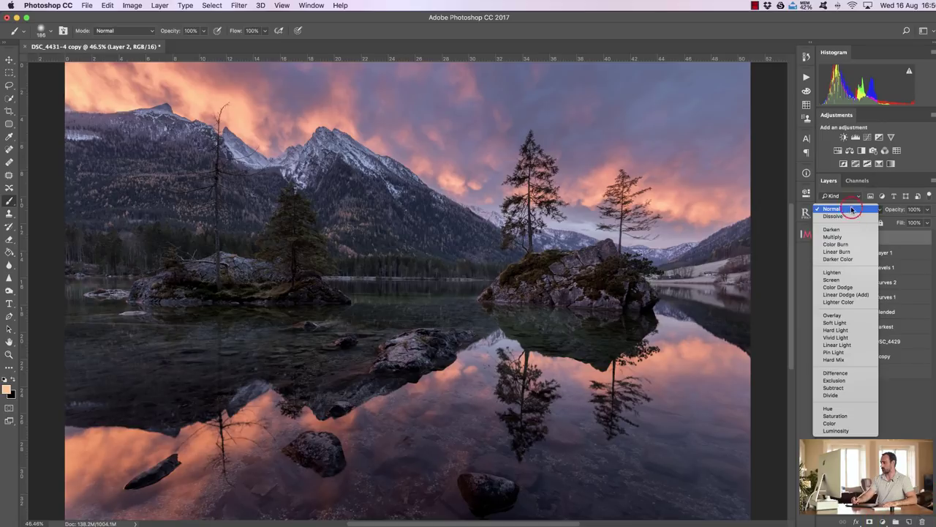
{"action": "left_click", "coordinate": [859, 324]}
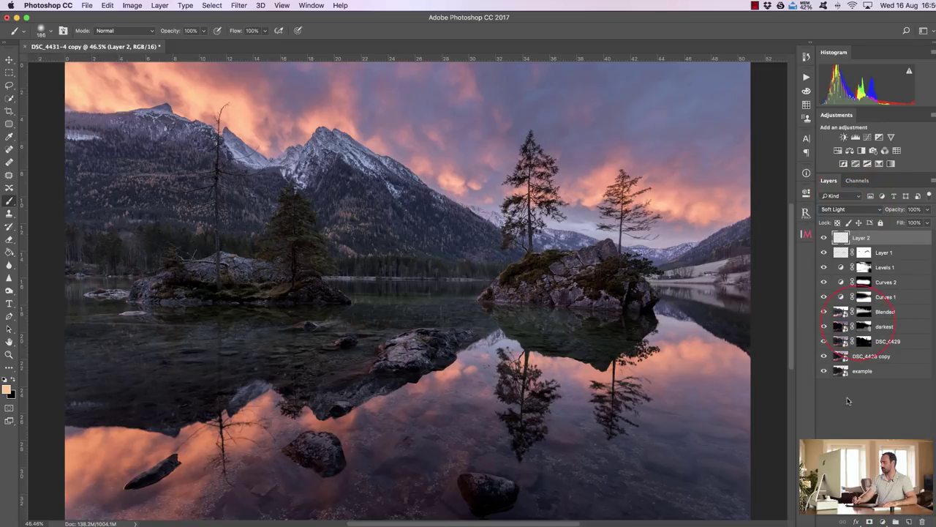
Step: Paint the peach glow on Layer 2 with a 2582 px brush over the upper-left sky and mountainside
{"action": "left_click_drag", "start_coordinate": [279, 296], "coordinate": [410, 300]}
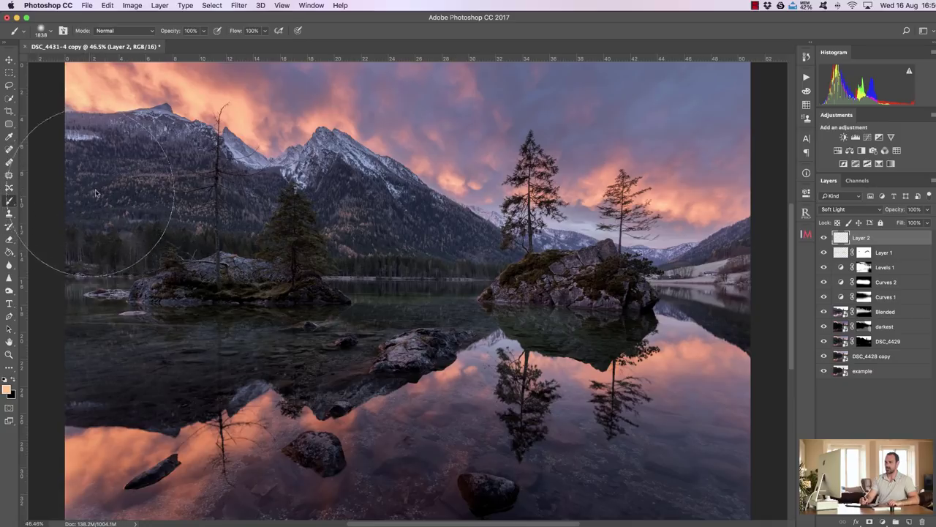
{"action": "left_click_drag", "start_coordinate": [183, 220], "coordinate": [278, 230]}
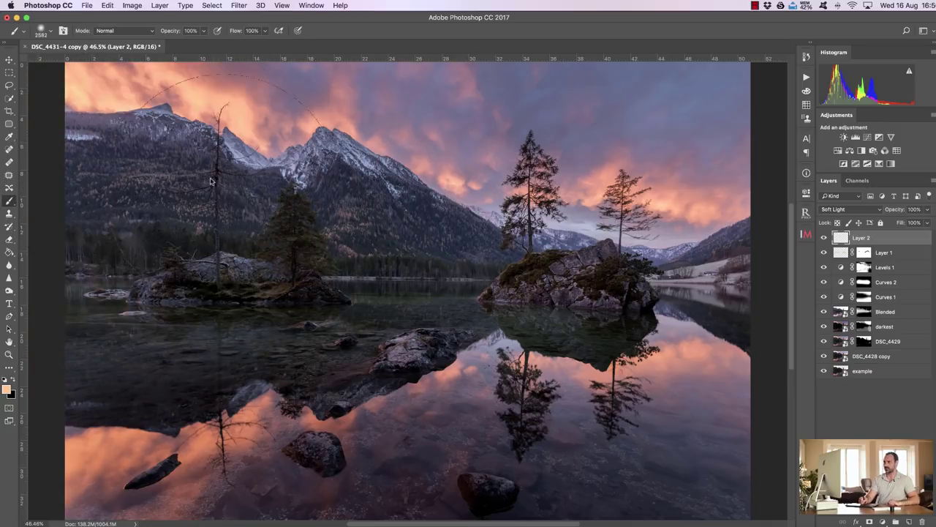
{"action": "mouse_move", "coordinate": [73, 95]}
{"action": "left_mouse_down"}
{"action": "mouse_move", "coordinate": [93, 104]}
{"action": "mouse_move", "coordinate": [56, 120]}
{"action": "mouse_move", "coordinate": [77, 82]}
{"action": "left_mouse_up"}
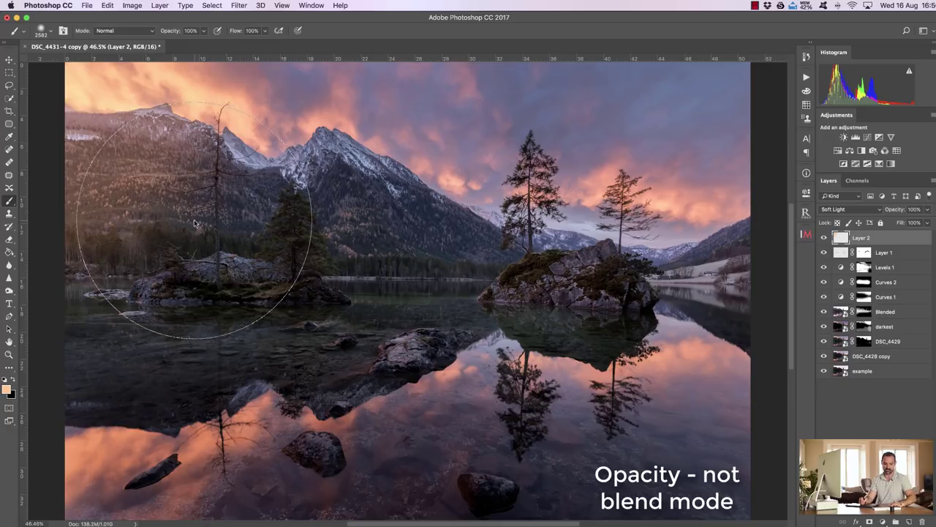
Step: Extend the peach glow on Layer 2 over the left-hand water, mountainside and island, lowering the brush opacity from 70% to 30% and 10%
{"action": "key", "text": "7"}
{"action": "left_click", "coordinate": [93, 357]}
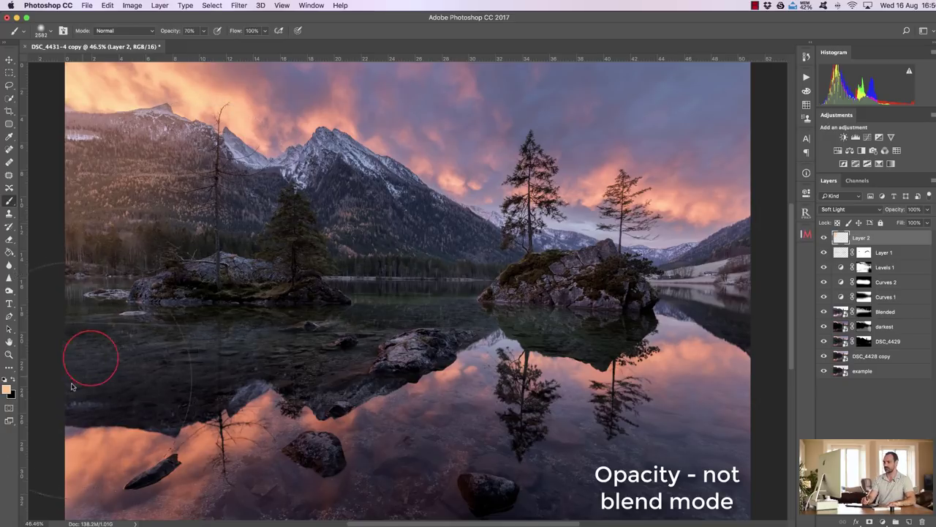
{"action": "key", "text": "3"}
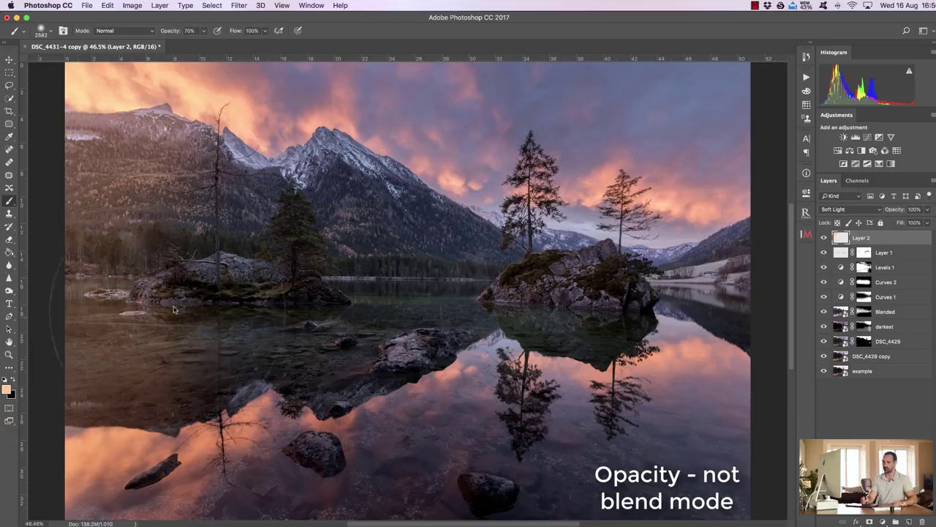
{"action": "left_click", "coordinate": [209, 197]}
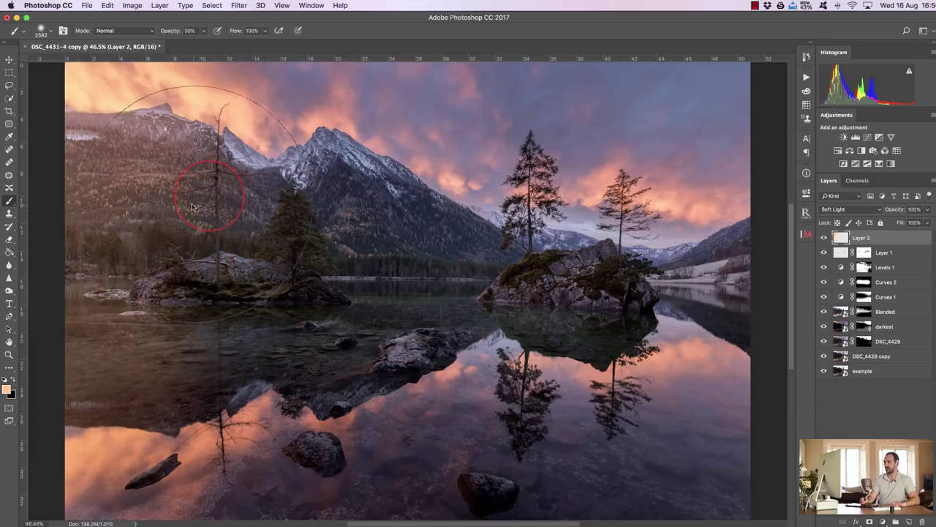
{"action": "left_click", "coordinate": [178, 228]}
{"action": "left_click", "coordinate": [196, 373]}
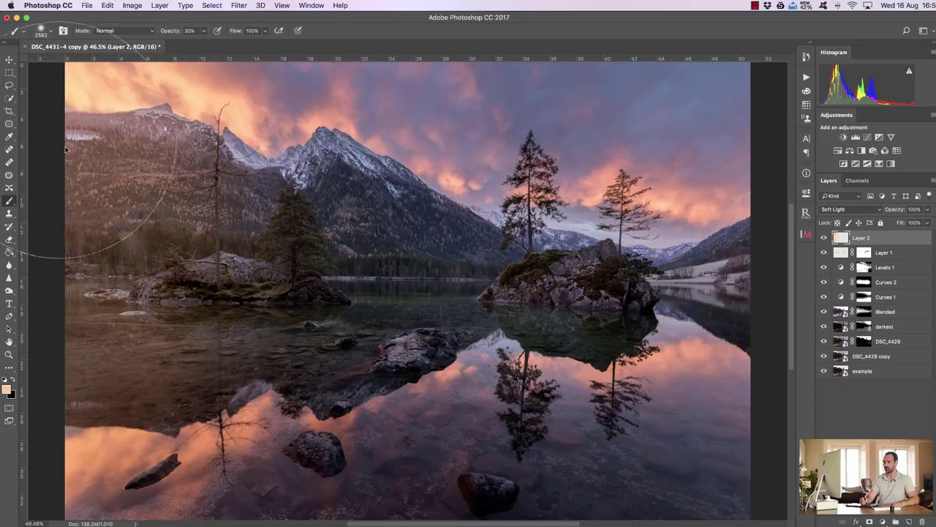
{"action": "key", "text": "1"}
{"action": "left_click", "coordinate": [283, 214]}
{"action": "left_click", "coordinate": [276, 400]}
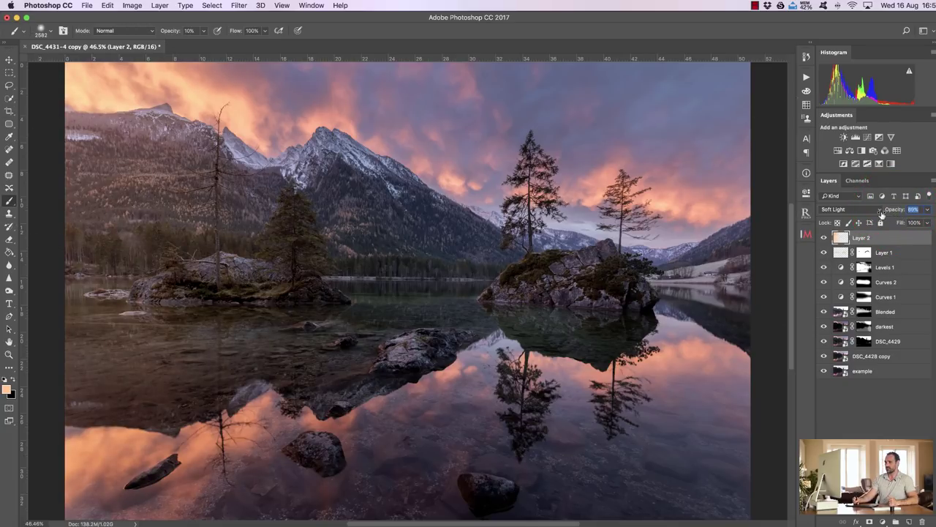
Step: Reduce Layer 2's opacity to 31% and compare the image with the layer off and on
{"action": "left_click_drag", "start_coordinate": [880, 213], "coordinate": [879, 223]}
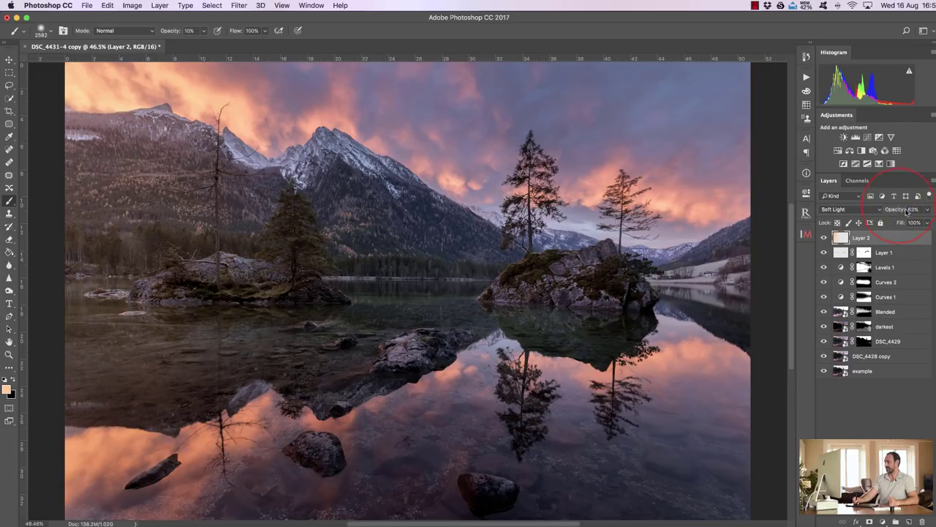
{"action": "left_click_drag", "start_coordinate": [897, 211], "coordinate": [880, 234]}
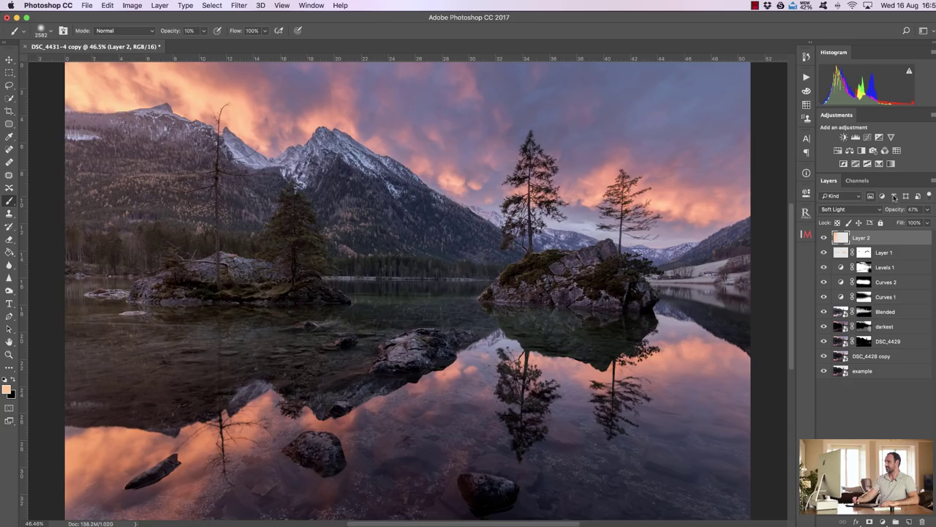
{"action": "left_click_drag", "start_coordinate": [889, 212], "coordinate": [880, 235]}
{"action": "left_click", "coordinate": [823, 238]}
{"action": "left_click", "coordinate": [823, 238]}
{"action": "left_click", "coordinate": [823, 239]}
{"action": "left_click", "coordinate": [823, 239]}
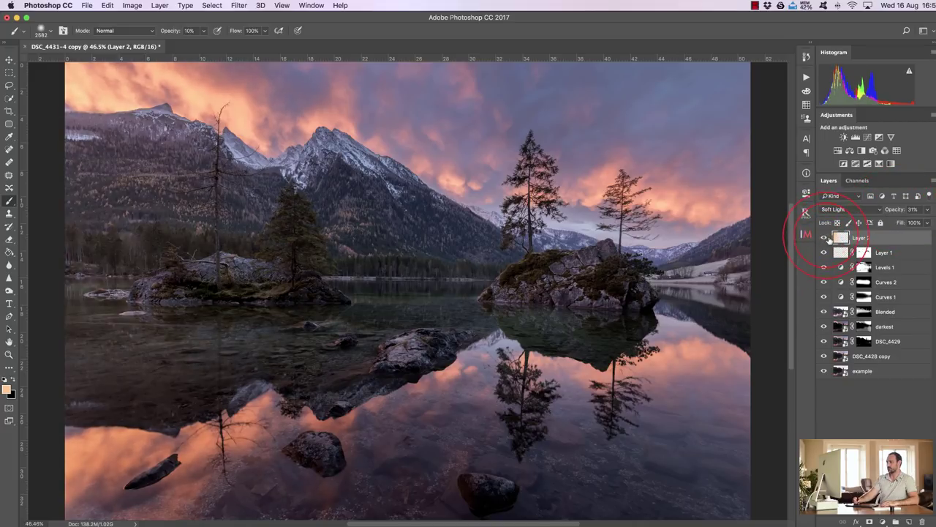
{"action": "left_click", "coordinate": [824, 239]}
{"action": "left_click", "coordinate": [824, 239]}
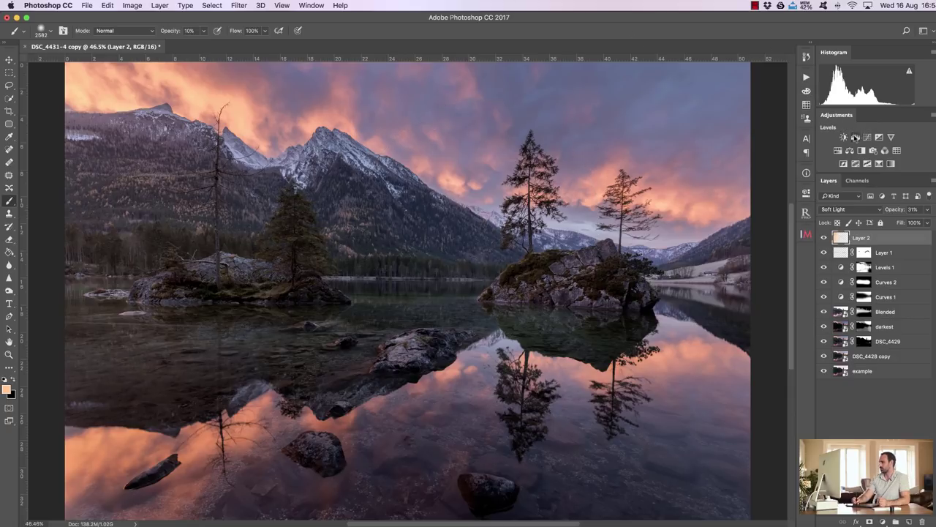
Step: Add a Curves adjustment above Layer 2 that slightly darkens the midtones, with input 134 and output 128
{"action": "left_click", "coordinate": [873, 137]}
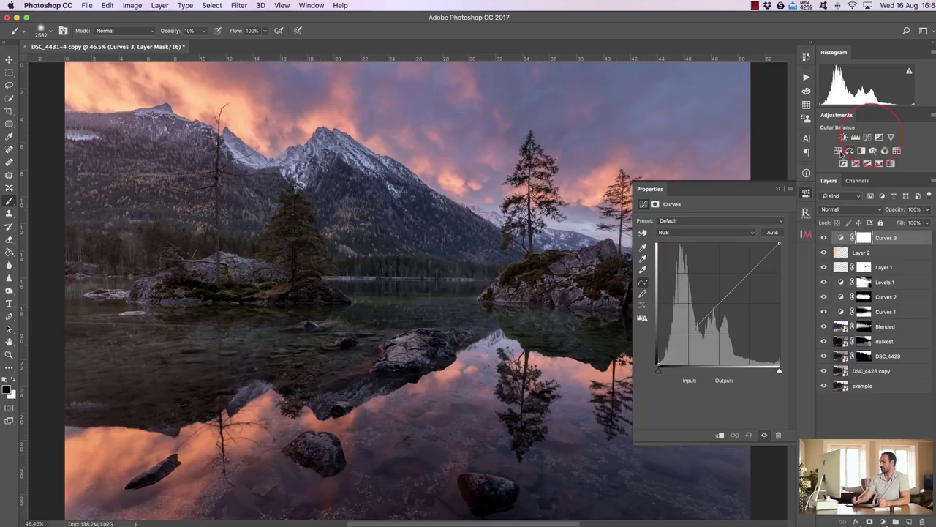
{"action": "left_click", "coordinate": [719, 303]}
{"action": "left_click_drag", "start_coordinate": [718, 304], "coordinate": [722, 302]}
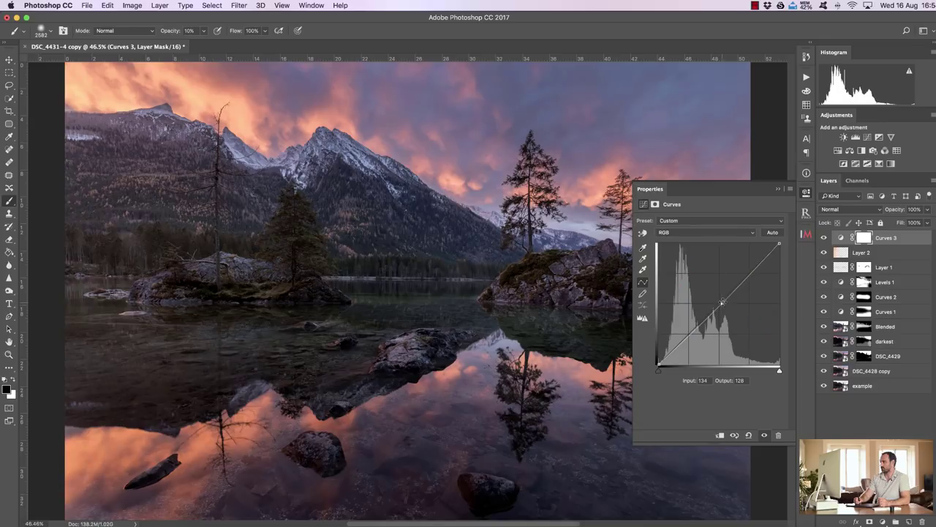
{"action": "left_click", "coordinate": [776, 191]}
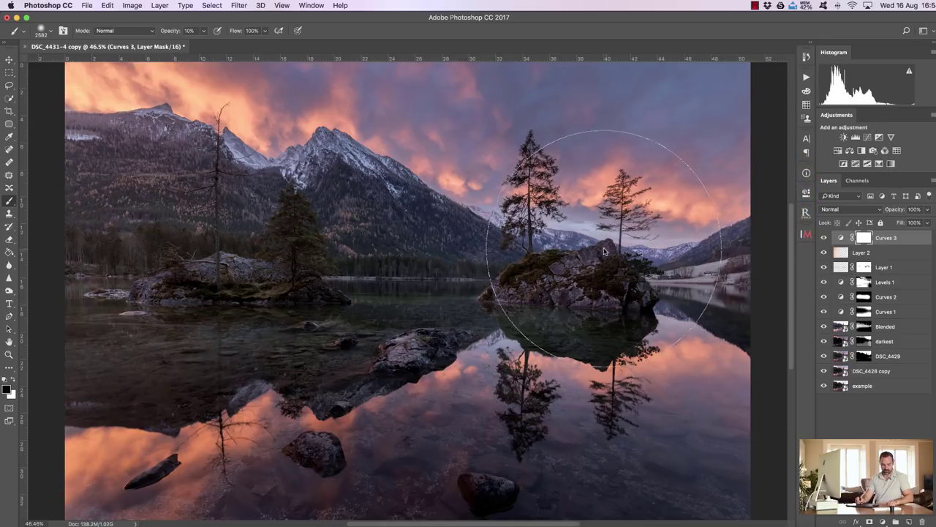
Step: Paint black on the Curves 3 mask with a 2077 px brush at 100% opacity across the horizontal band of islands and shoreline
{"action": "mouse_move", "coordinate": [630, 241]}
{"action": "left_mouse_down"}
{"action": "mouse_move", "coordinate": [574, 251]}
{"action": "mouse_move", "coordinate": [578, 271]}
{"action": "left_mouse_up"}
{"action": "key", "text": "0"}
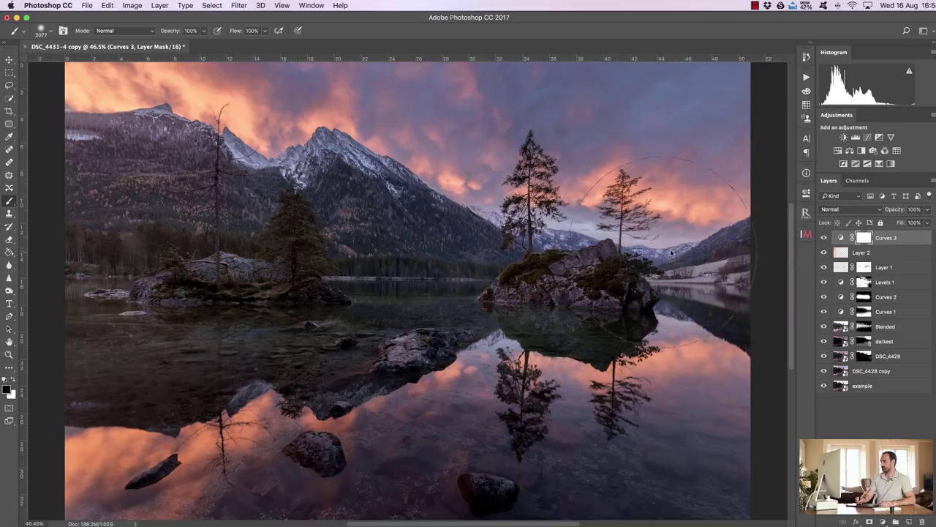
{"action": "left_click", "coordinate": [722, 259]}
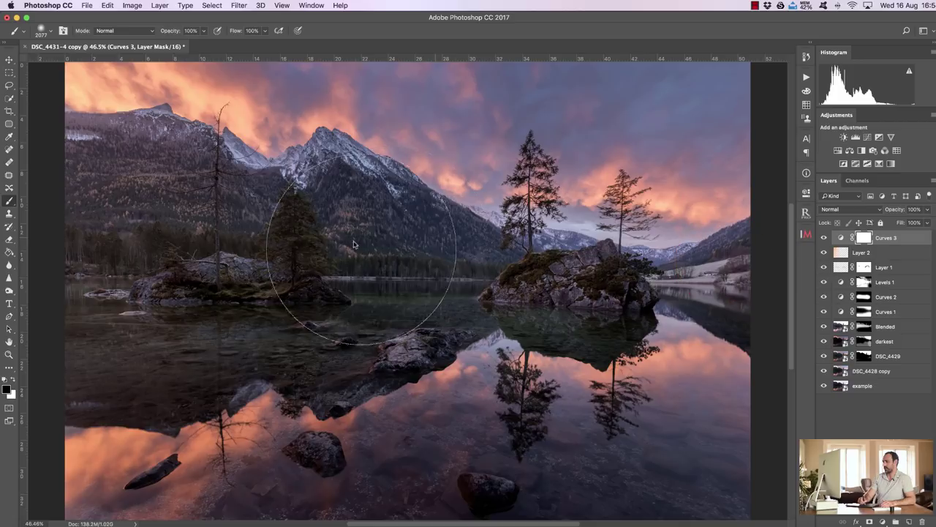
{"action": "left_click_drag", "start_coordinate": [273, 270], "coordinate": [534, 293]}
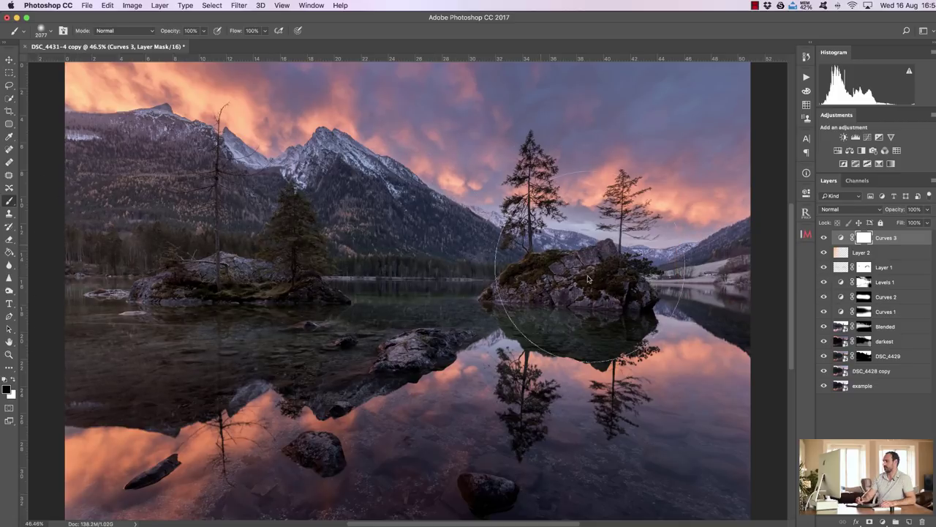
Step: Add another Curves adjustment above Curves 3 and pull its midtones down slightly to darken the image
{"action": "left_click", "coordinate": [868, 137]}
{"action": "left_click_drag", "start_coordinate": [707, 317], "coordinate": [714, 314]}
{"action": "left_click", "coordinate": [779, 190]}
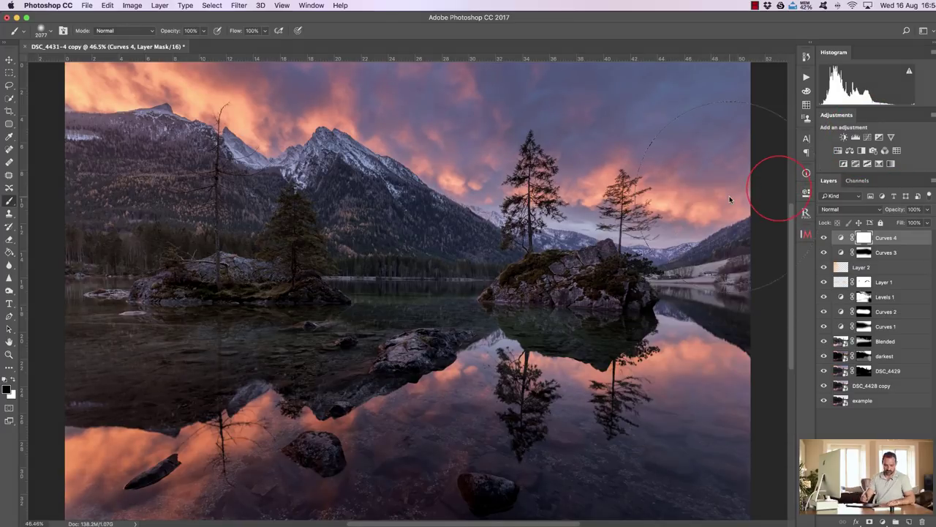
Step: Invert the Curves 4 mask to black and paint white with a 1352 px brush over the upper-right sky and lower-right water
{"action": "key", "text": "super+i"}
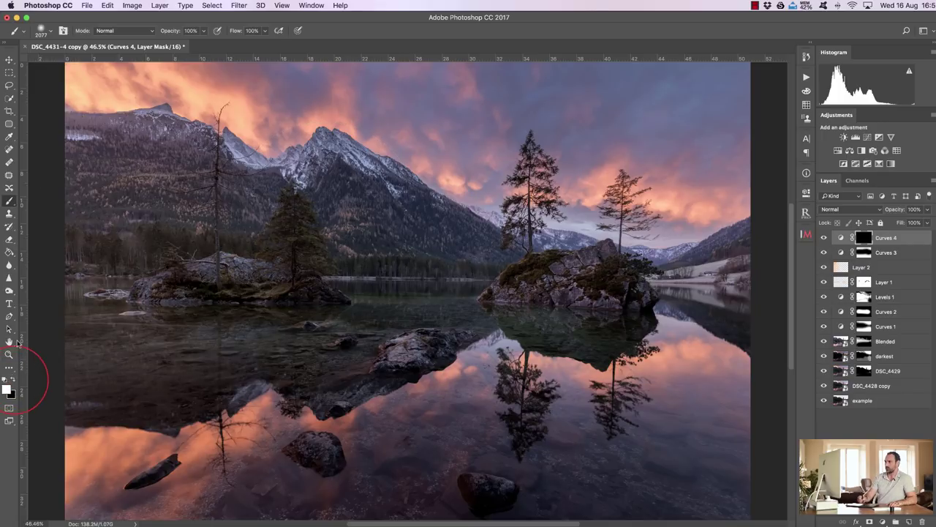
{"action": "left_click", "coordinate": [702, 100]}
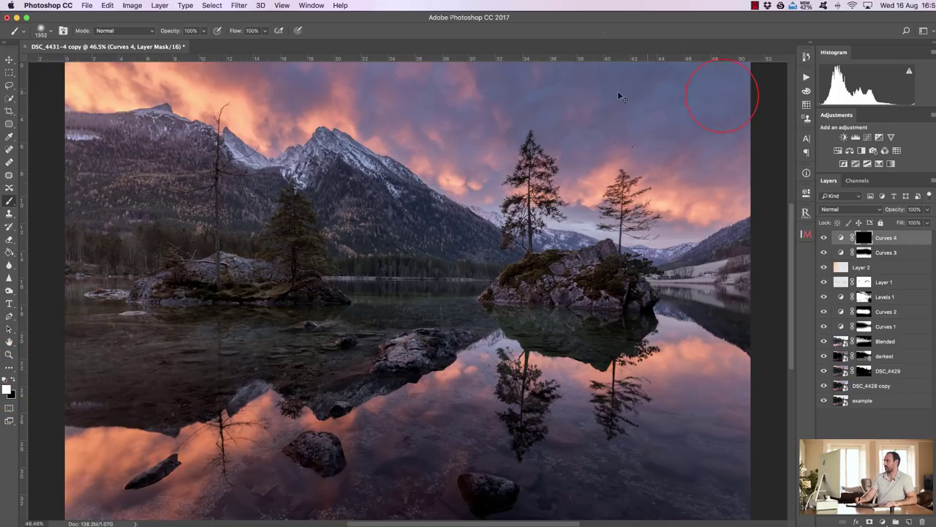
{"action": "left_click", "coordinate": [719, 422]}
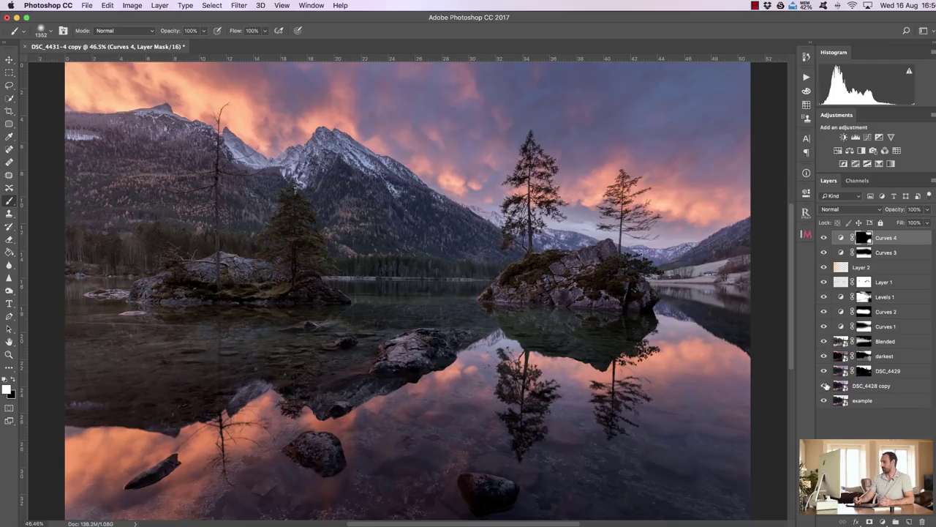
Step: Compare the edit with the base exposure by hiding every layer above example and showing them all again
{"action": "left_click", "coordinate": [823, 304], "text": "alt"}
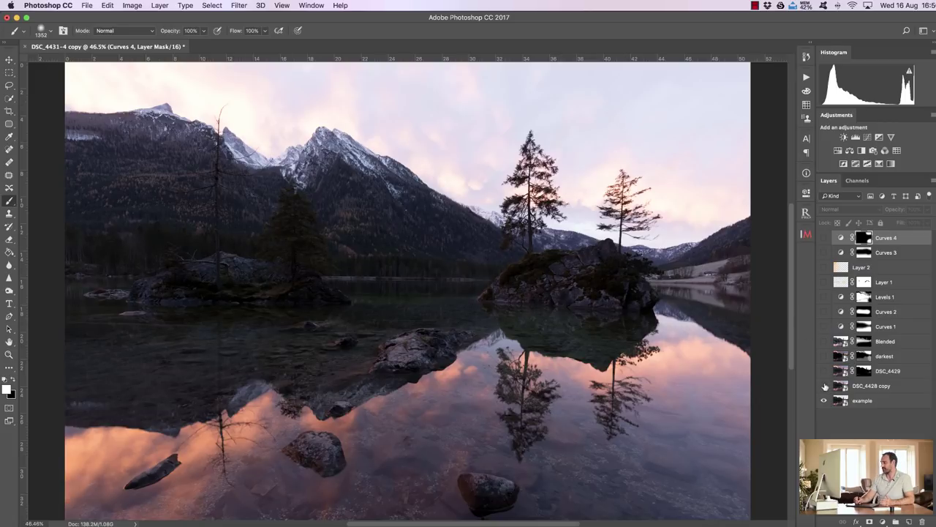
{"action": "left_click", "coordinate": [825, 311]}
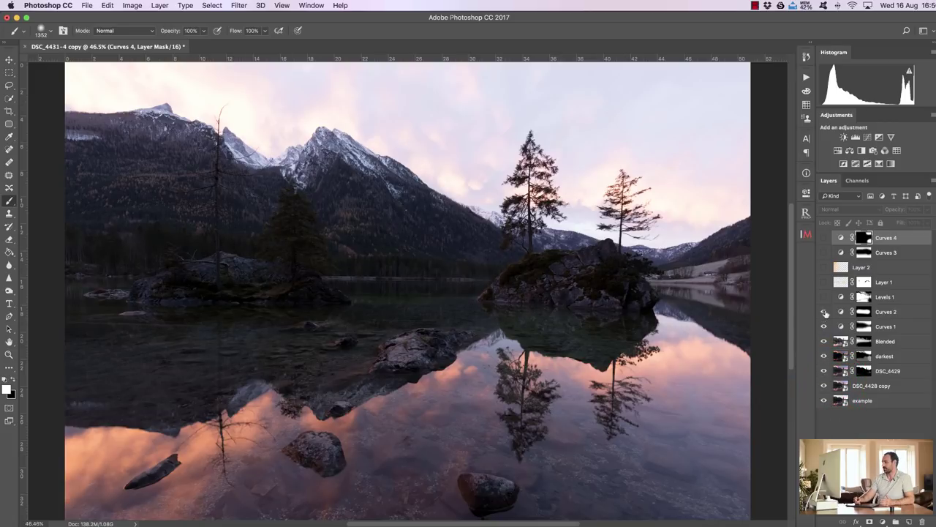
{"action": "left_click", "coordinate": [824, 237]}
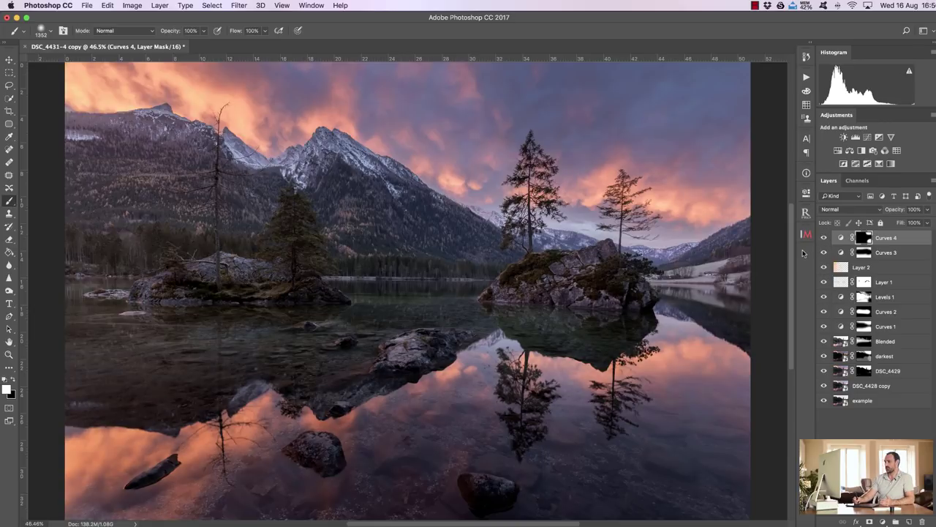